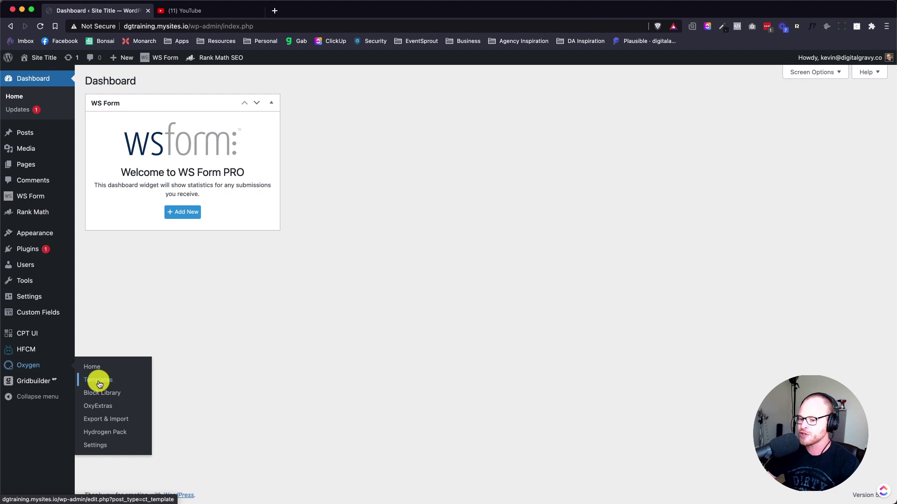
Create a new Oxygen template titled "Primary".
{"action": "left_click", "coordinate": [168, 81]}
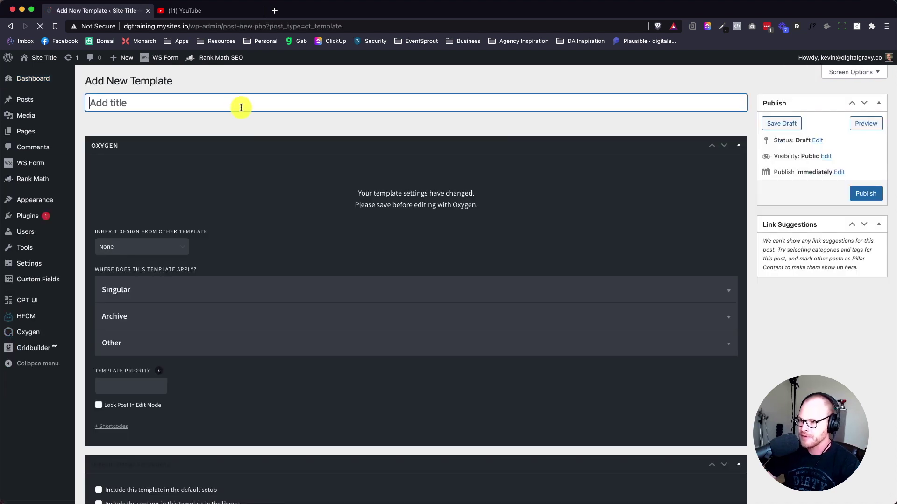
{"action": "type", "text": "Primary"}
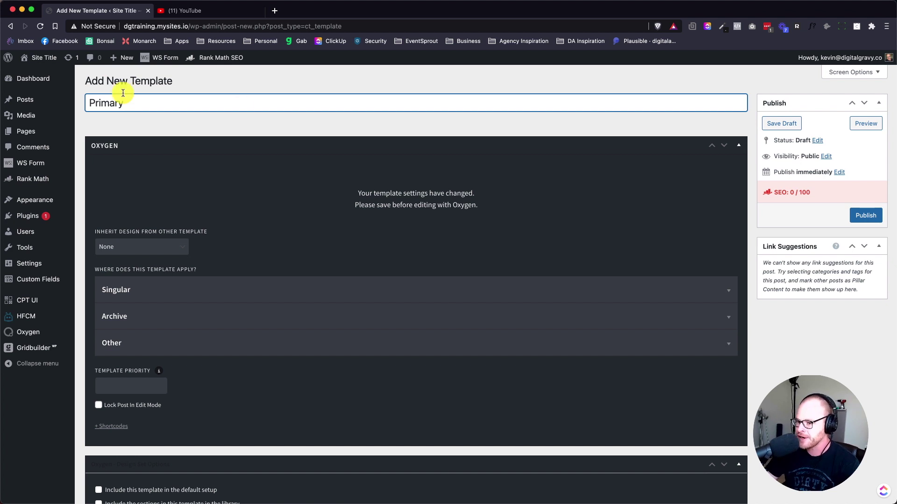
{"action": "scroll", "coordinate": [116, 196], "scroll_direction": "up", "scroll_amount": 2}
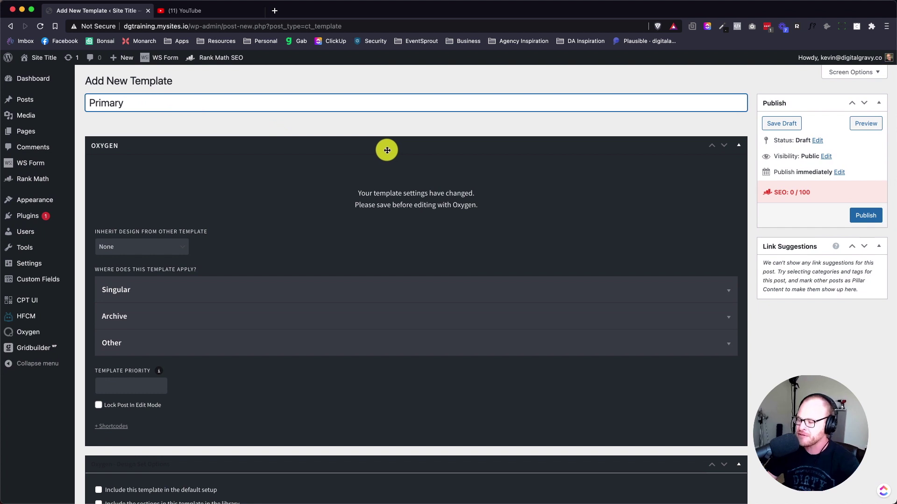
{"action": "scroll", "coordinate": [384, 152], "scroll_direction": "down", "scroll_amount": 1}
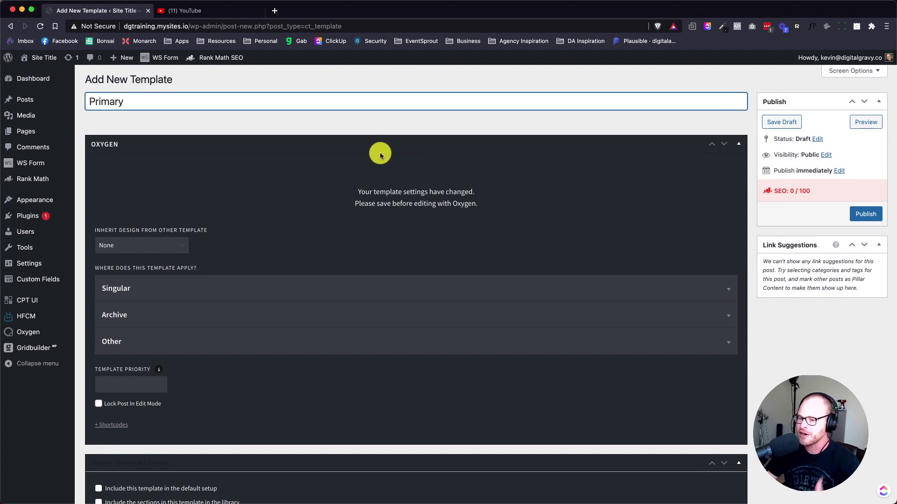
{"action": "scroll", "coordinate": [384, 157], "scroll_direction": "up", "scroll_amount": 1}
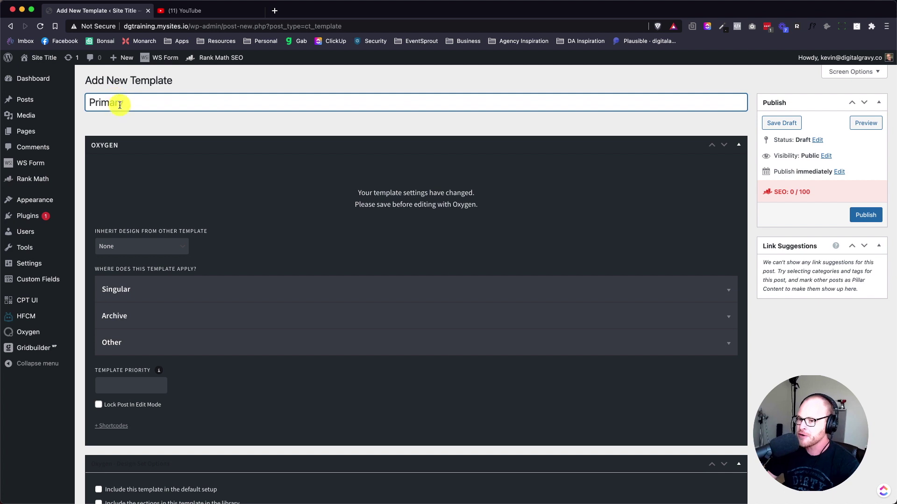
Apply the template to singular Pages and publish it.
{"action": "left_click", "coordinate": [127, 287]}
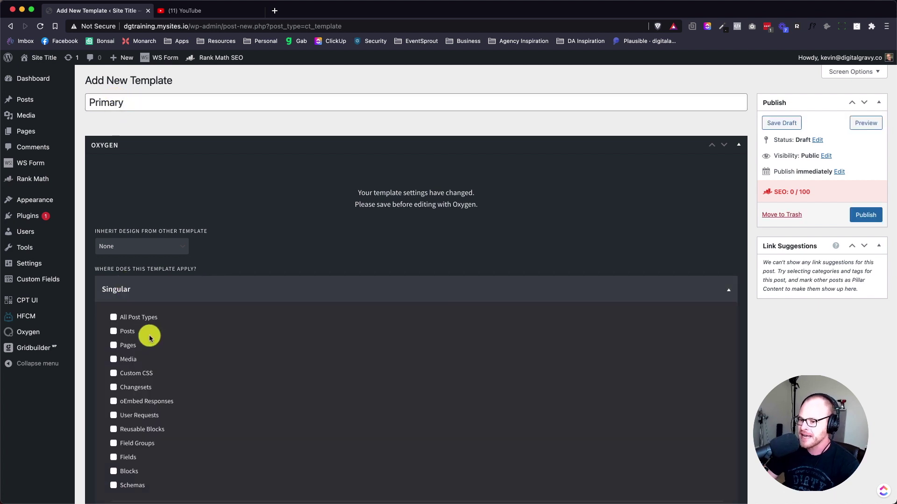
{"action": "left_click", "coordinate": [113, 345]}
{"action": "scroll", "coordinate": [467, 349], "scroll_direction": "down", "scroll_amount": 9}
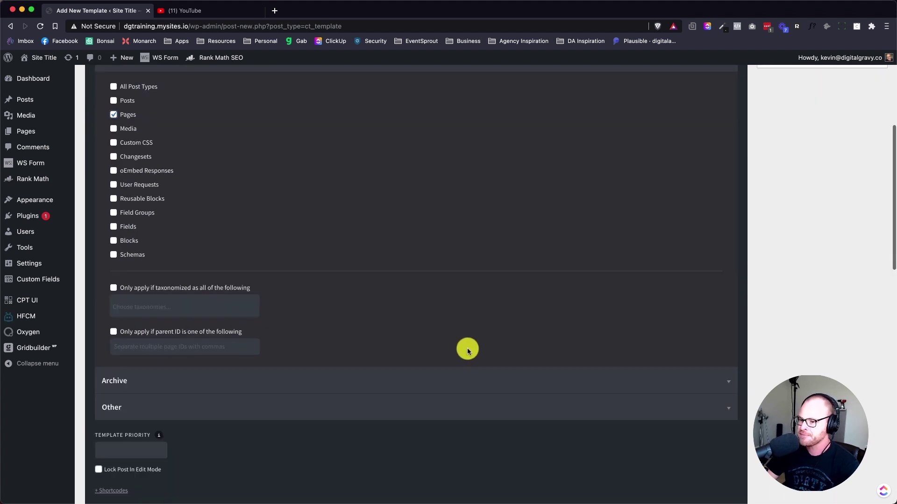
{"action": "scroll", "coordinate": [467, 350], "scroll_direction": "up", "scroll_amount": 9}
{"action": "left_click", "coordinate": [864, 215]}
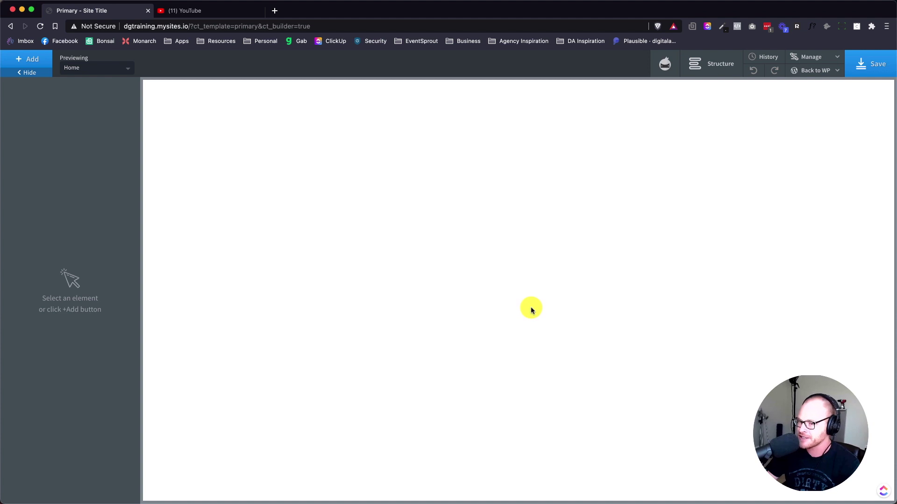
Add an Inner Content element to the Primary template and save it.
{"action": "left_click", "coordinate": [27, 62]}
{"action": "type", "text": "inner"}
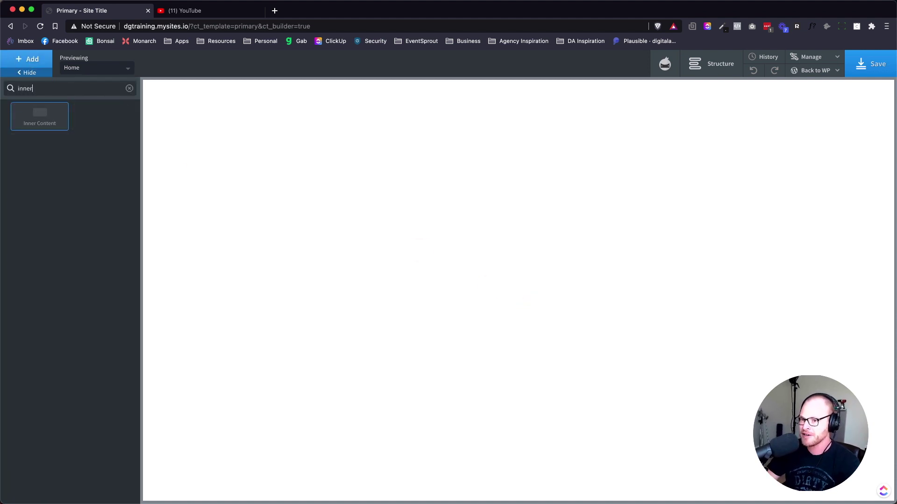
{"action": "left_click_drag", "start_coordinate": [28, 116], "coordinate": [163, 176]}
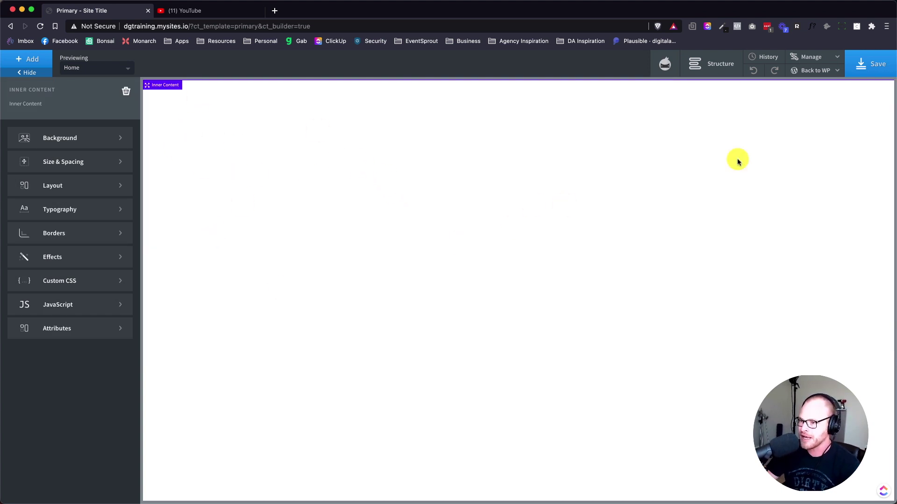
{"action": "left_click", "coordinate": [873, 68]}
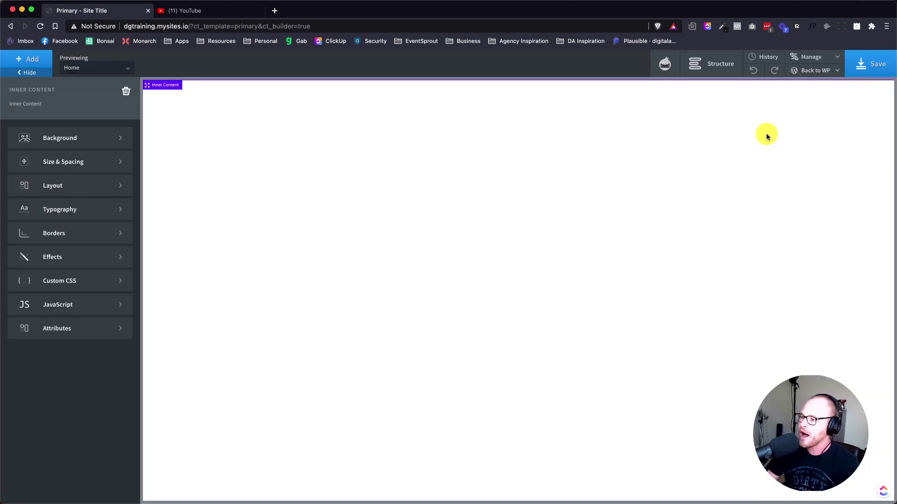
Return to the WordPress admin and open the Home page for editing with Oxygen.
{"action": "left_click", "coordinate": [815, 71]}
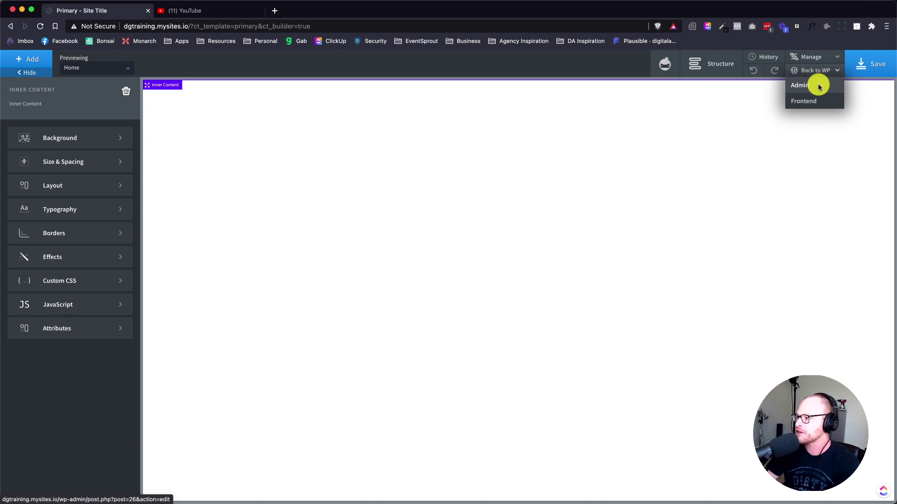
{"action": "left_click", "coordinate": [817, 86]}
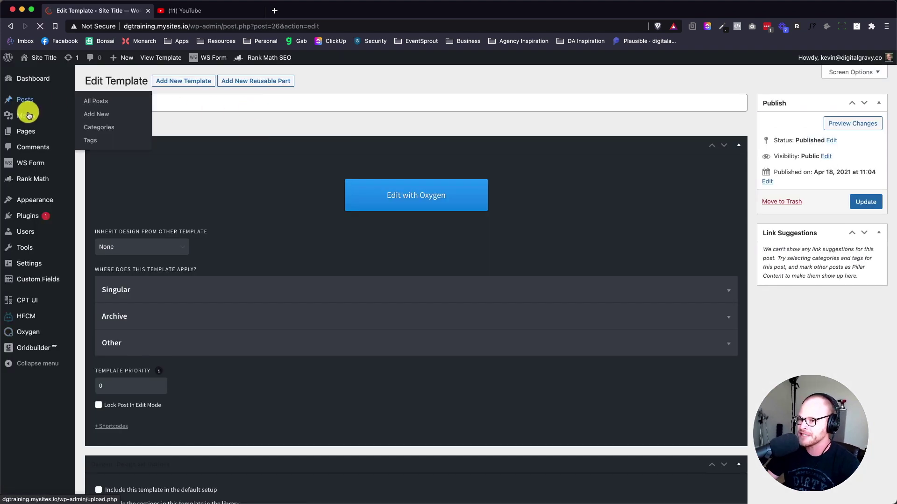
{"action": "left_click", "coordinate": [28, 132]}
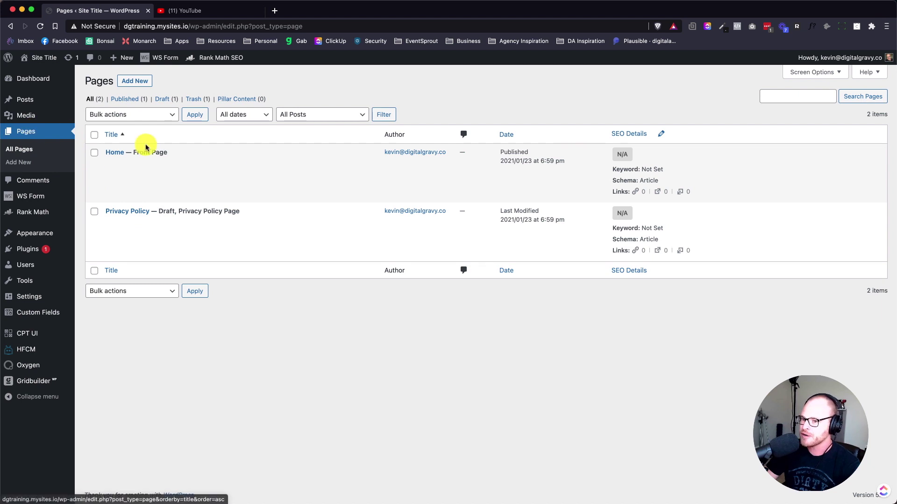
{"action": "mouse_move", "coordinate": [132, 149]}
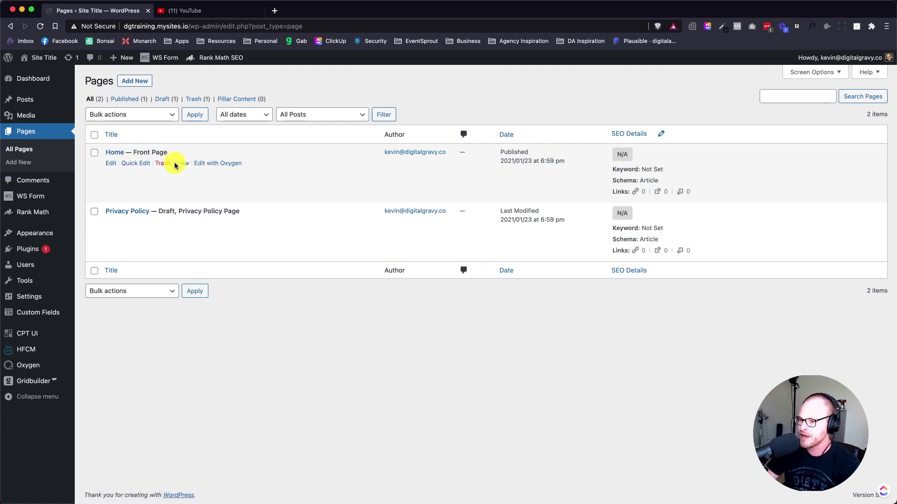
{"action": "left_click", "coordinate": [223, 164]}
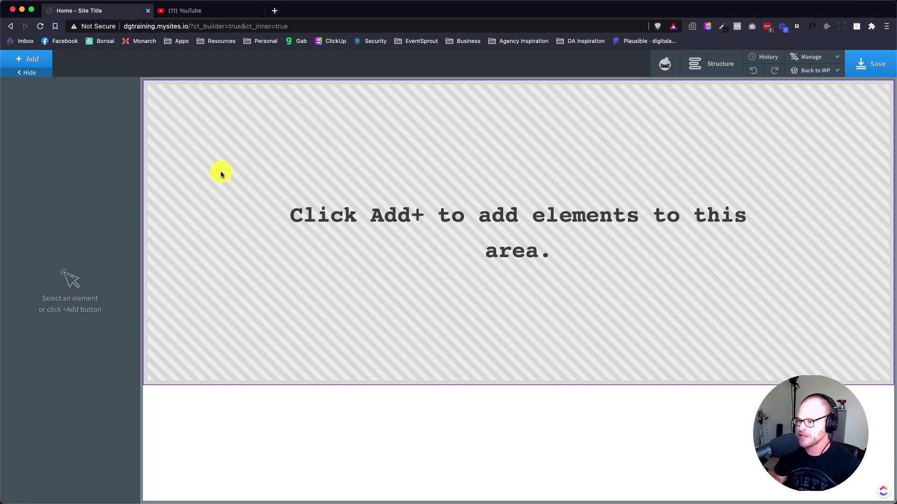
Add a Section to the Home page and place a Heading inside it.
{"action": "left_click", "coordinate": [34, 62]}
{"action": "type", "text": "sec"}
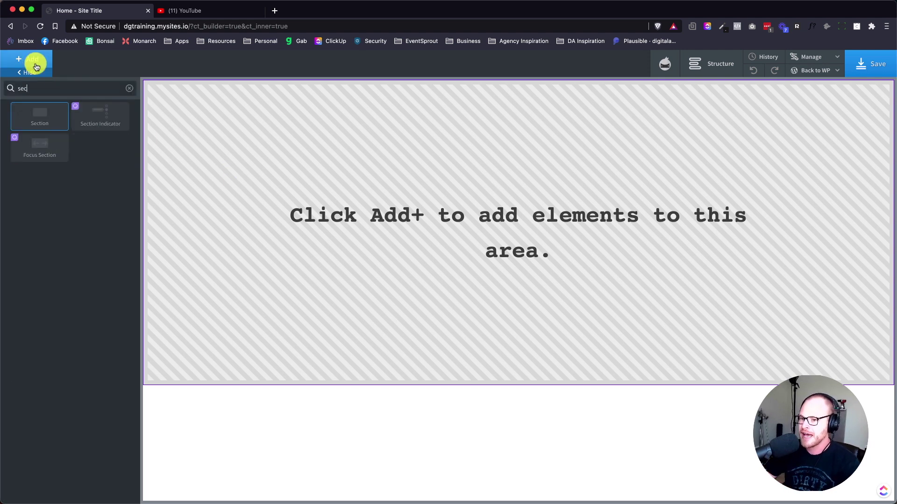
{"action": "left_click", "coordinate": [36, 123]}
{"action": "left_click", "coordinate": [37, 58]}
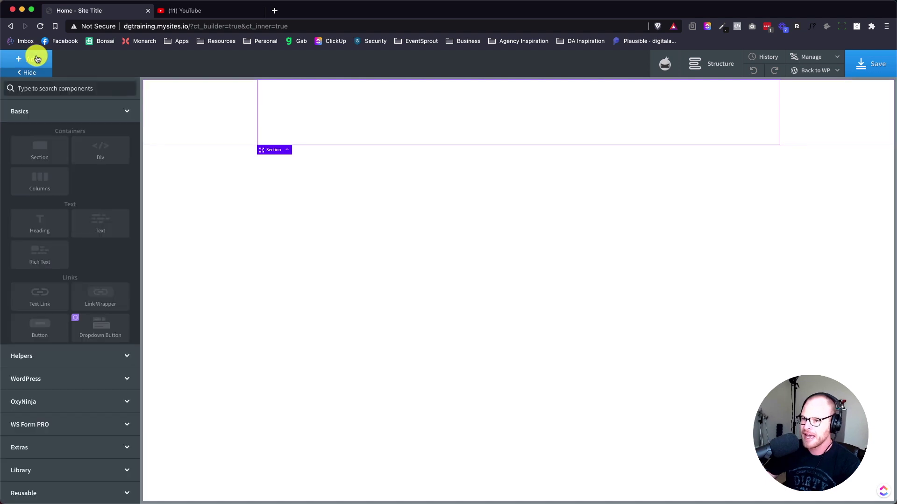
{"action": "type", "text": "head"}
{"action": "left_click", "coordinate": [36, 114]}
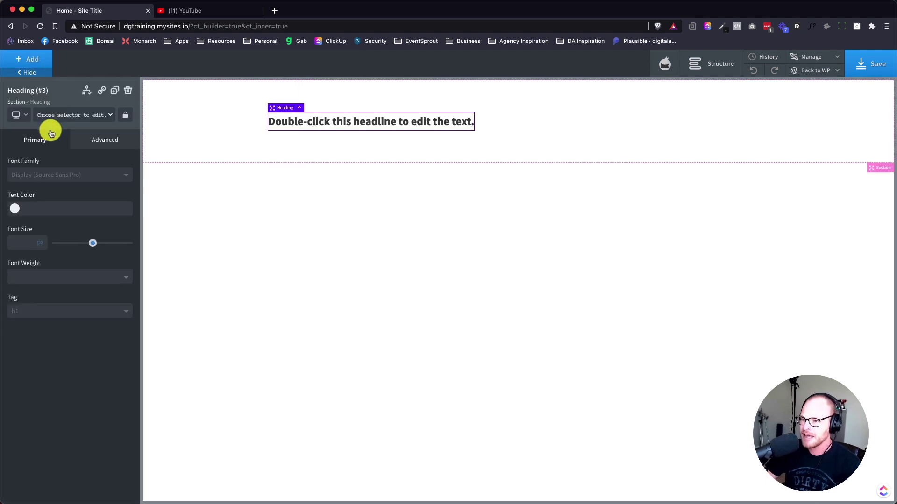
Duplicate the heading four times so the section holds five headings.
{"action": "left_click", "coordinate": [118, 92]}
{"action": "left_click", "coordinate": [118, 91]}
{"action": "left_click", "coordinate": [118, 92]}
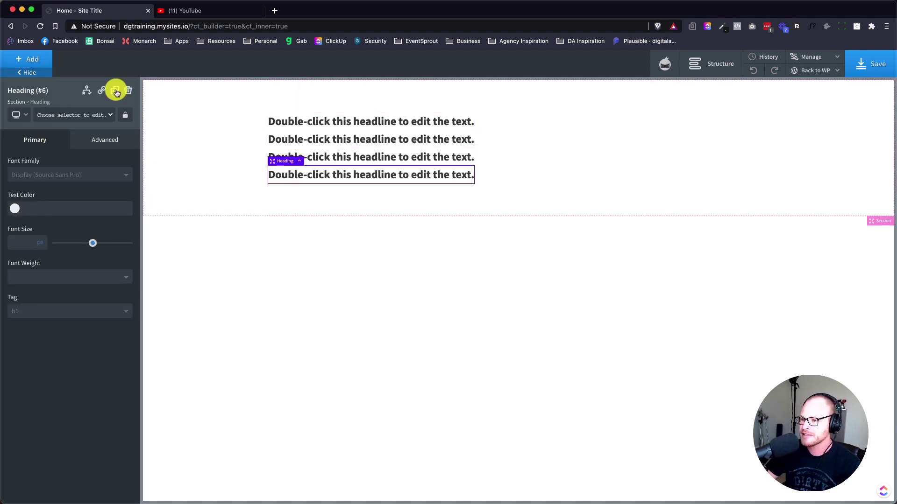
{"action": "left_click", "coordinate": [117, 92]}
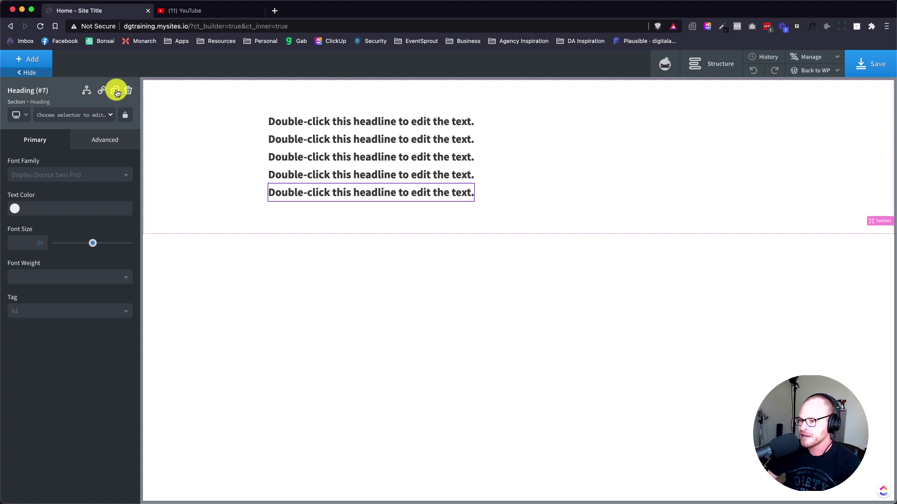
Set the second heading's tag to H2 and the third heading's tag to H3.
{"action": "left_click", "coordinate": [367, 122]}
{"action": "left_click", "coordinate": [362, 139]}
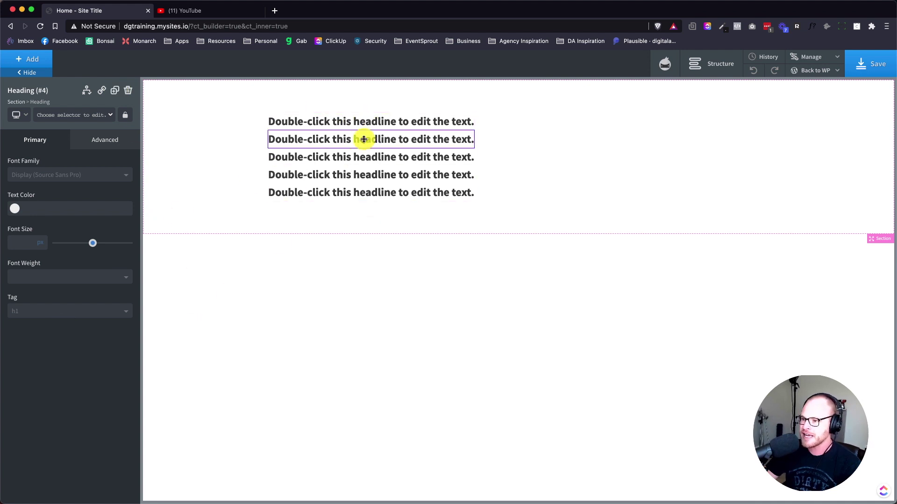
{"action": "left_click", "coordinate": [98, 311]}
{"action": "left_click", "coordinate": [92, 340]}
{"action": "left_click", "coordinate": [378, 159]}
{"action": "left_click", "coordinate": [90, 312]}
{"action": "left_click", "coordinate": [78, 354]}
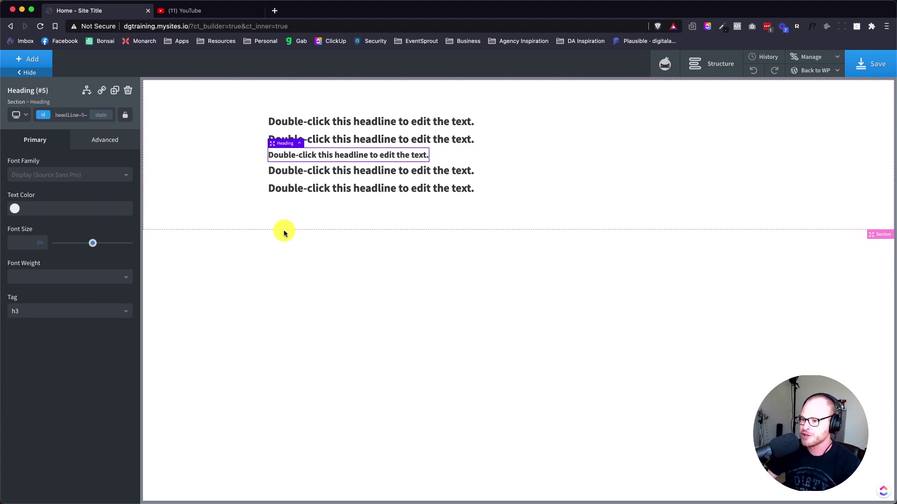
Set the fourth heading's tag to H4 and the fifth heading's tag to H5.
{"action": "left_click", "coordinate": [326, 172]}
{"action": "left_click", "coordinate": [98, 311]}
{"action": "left_click", "coordinate": [83, 366]}
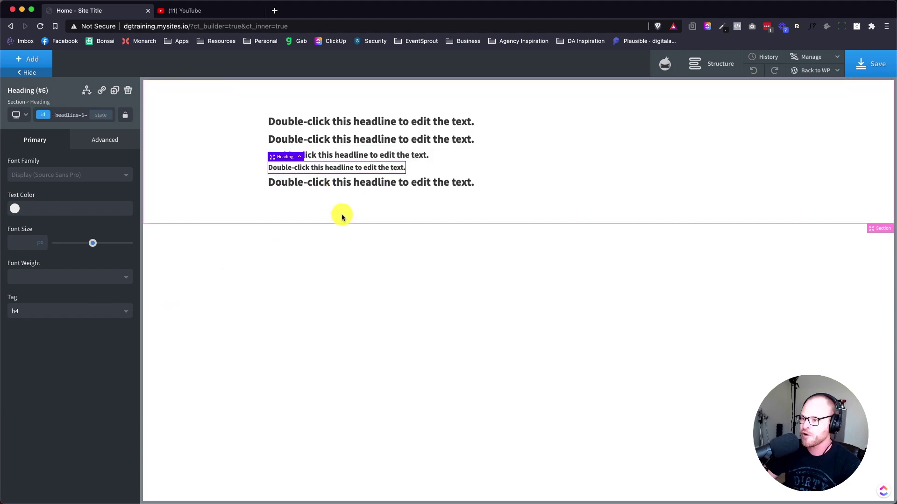
{"action": "left_click", "coordinate": [370, 186]}
{"action": "left_click", "coordinate": [68, 312]}
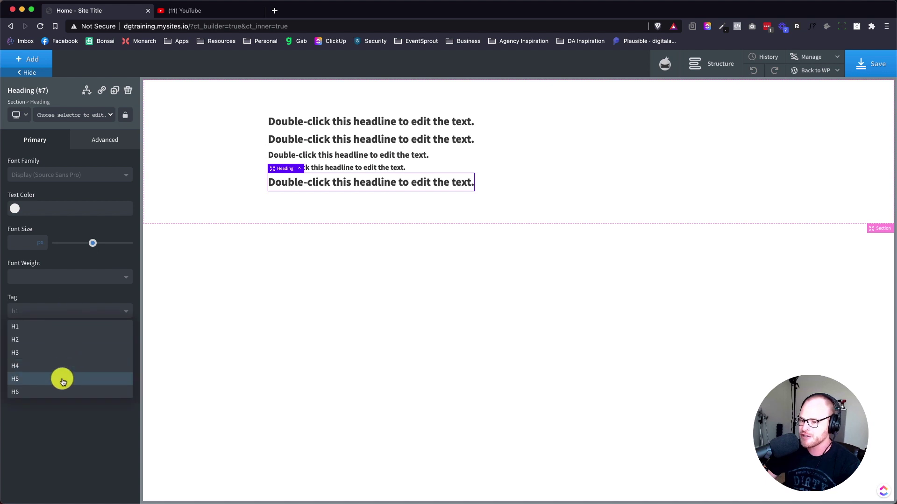
{"action": "left_click", "coordinate": [62, 379]}
{"action": "left_click", "coordinate": [547, 186]}
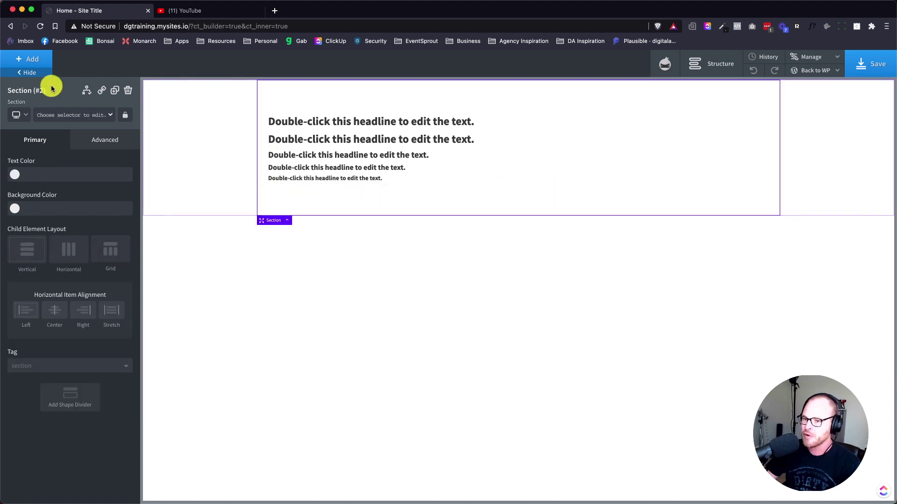
{"action": "left_click", "coordinate": [35, 65]}
{"action": "left_click", "coordinate": [100, 114]}
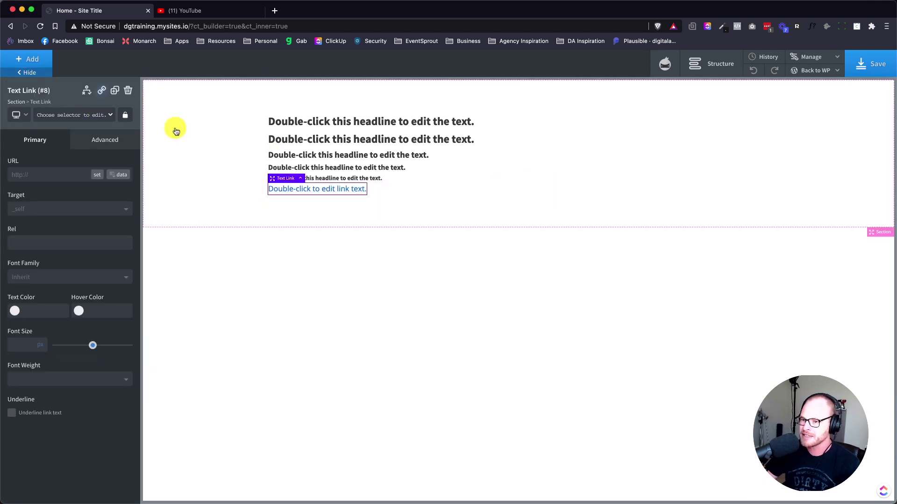
{"action": "left_click", "coordinate": [128, 90]}
Add a Text element to the section beneath the last heading.
{"action": "left_click", "coordinate": [44, 62]}
{"action": "type", "text": "text"}
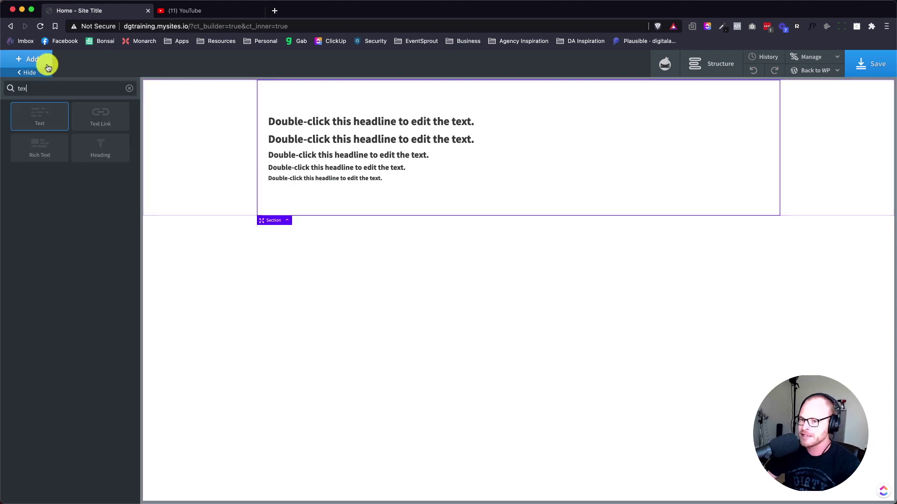
{"action": "left_click", "coordinate": [103, 119]}
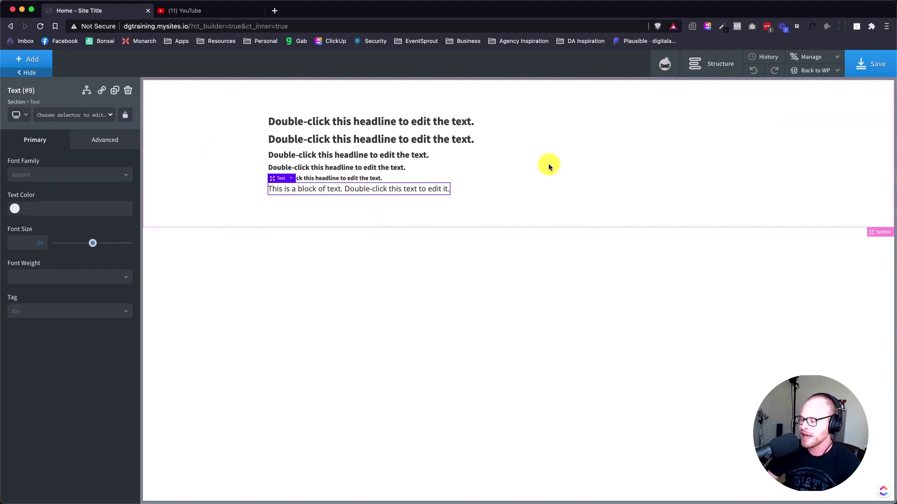
{"action": "left_click", "coordinate": [540, 219]}
{"action": "left_click", "coordinate": [423, 189]}
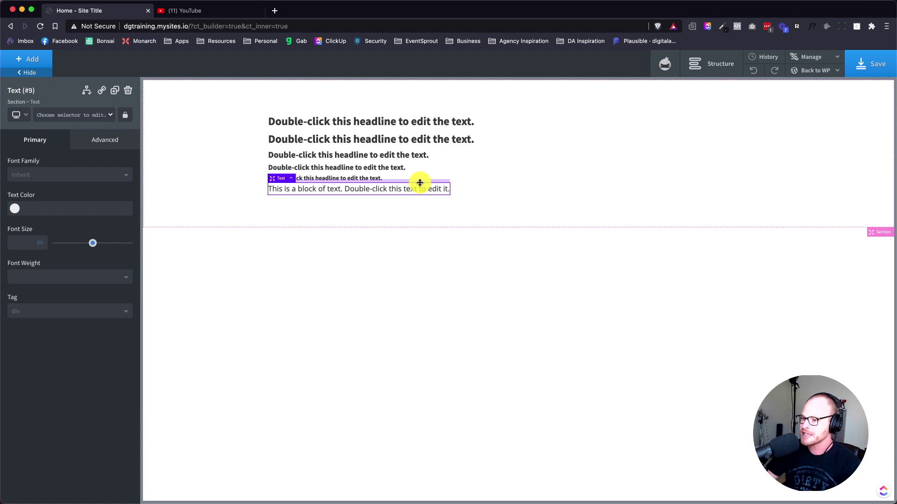
Try the core Accent 1 colour as the section's background and settle on core Accent 2.
{"action": "left_click", "coordinate": [548, 189]}
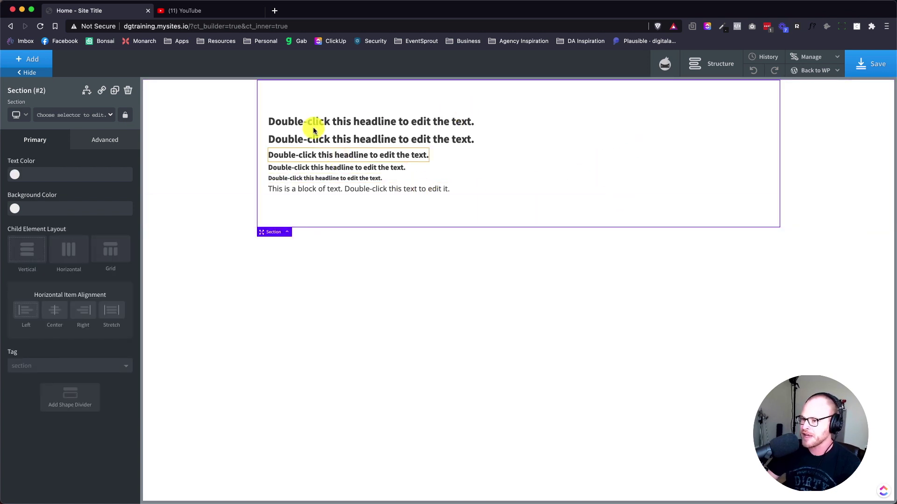
{"action": "left_click", "coordinate": [100, 141]}
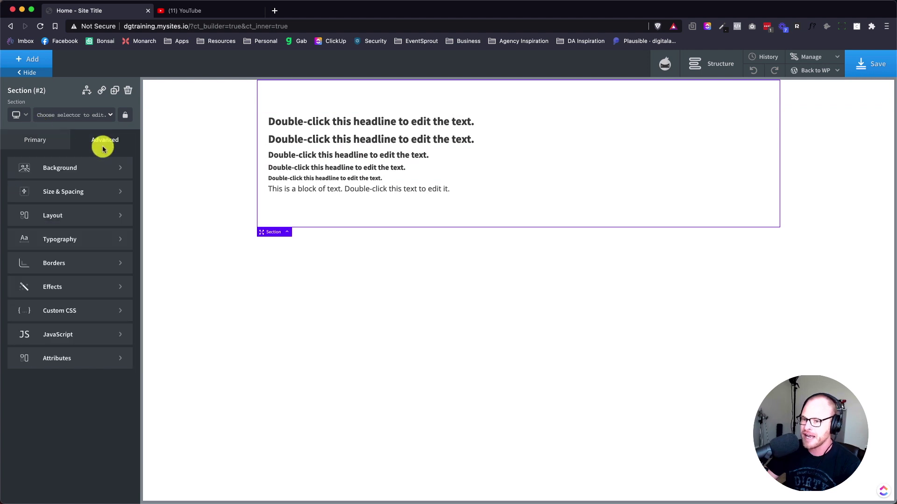
{"action": "left_click", "coordinate": [49, 170]}
{"action": "left_click", "coordinate": [15, 195]}
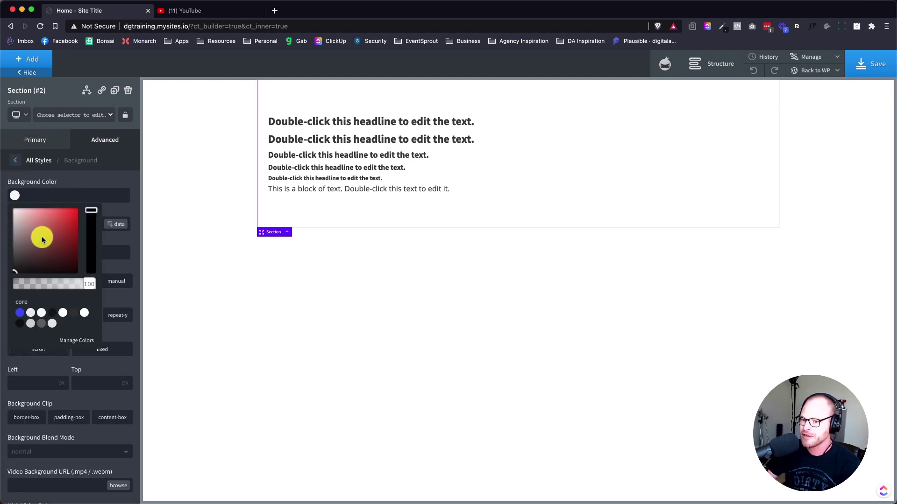
{"action": "left_click", "coordinate": [20, 313]}
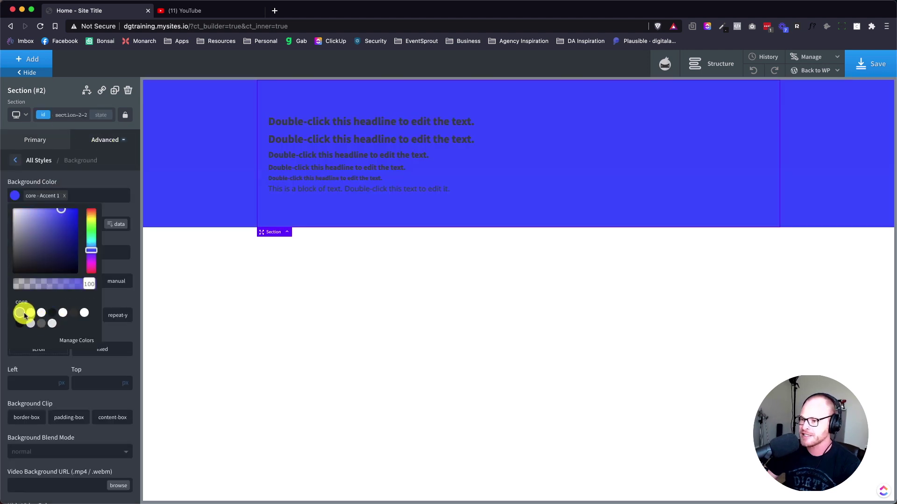
{"action": "left_click", "coordinate": [31, 313]}
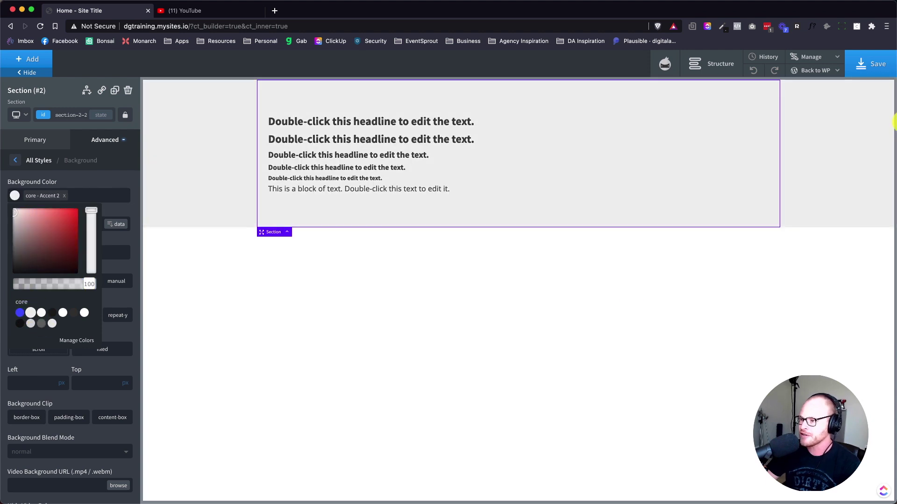
Save the page and expand the section in the structure tree to list its child elements.
{"action": "left_click", "coordinate": [862, 72]}
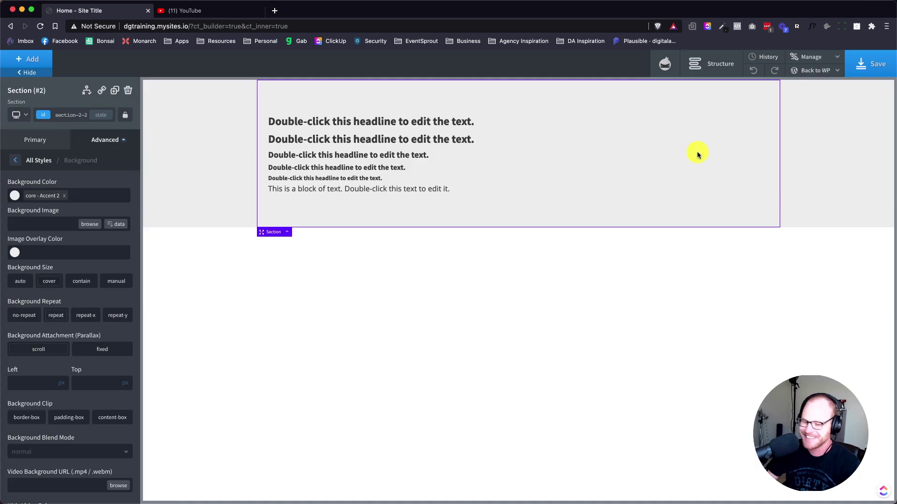
{"action": "left_click", "coordinate": [731, 63]}
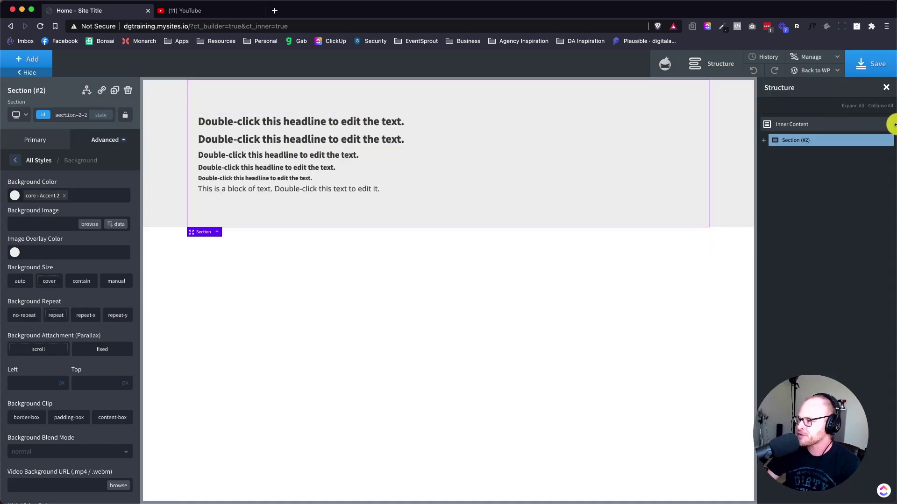
{"action": "left_click_drag", "start_coordinate": [895, 125], "coordinate": [896, 125]}
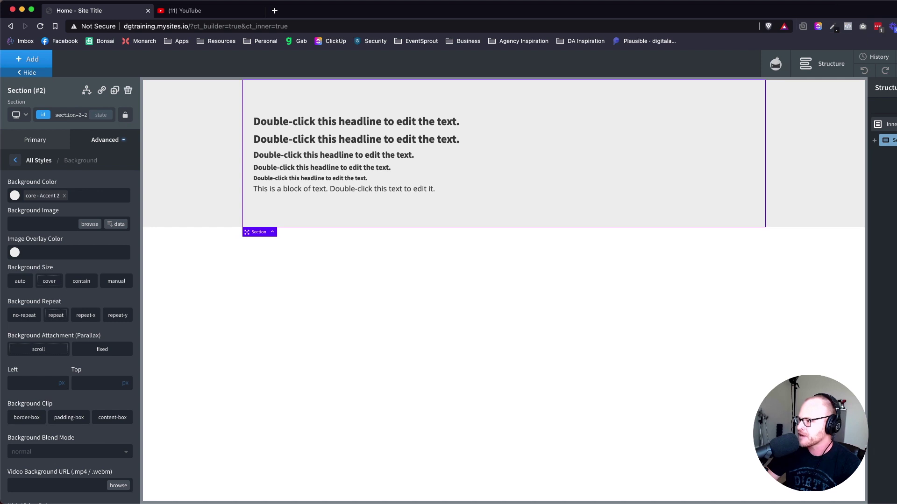
{"action": "left_click_drag", "start_coordinate": [896, 84], "coordinate": [895, 85]}
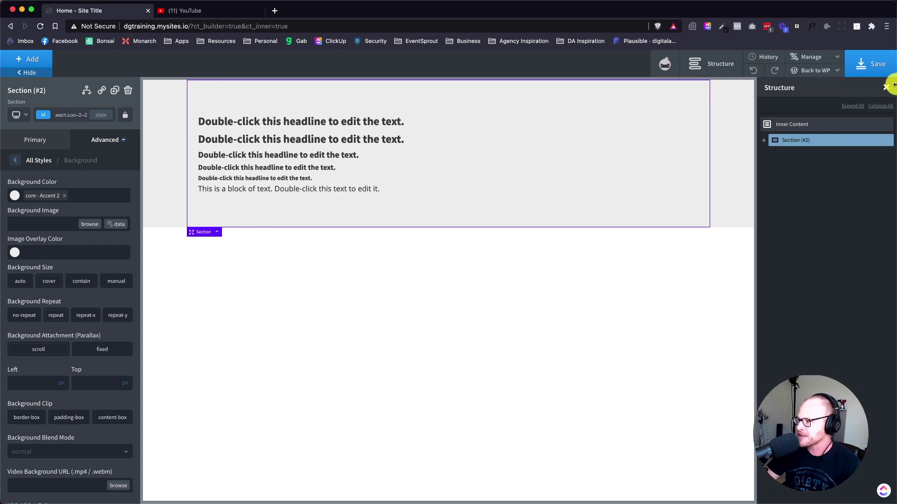
{"action": "left_click", "coordinate": [763, 140]}
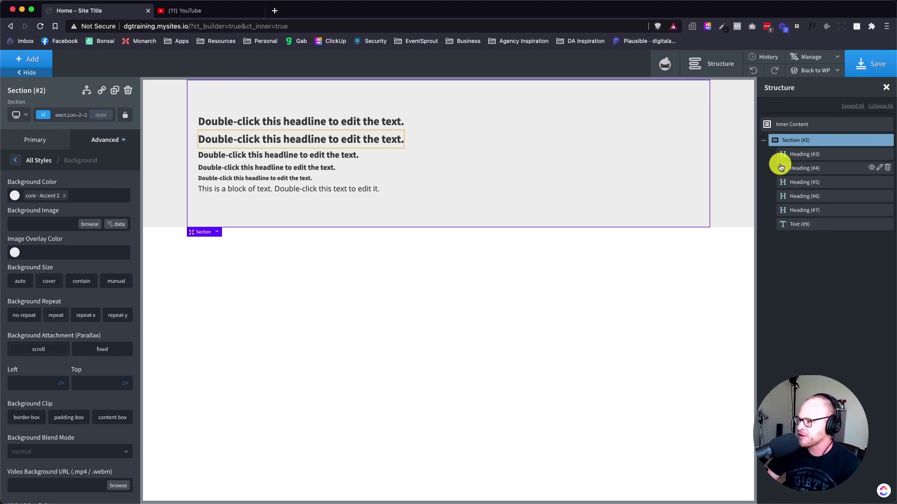
{"action": "left_click", "coordinate": [763, 141]}
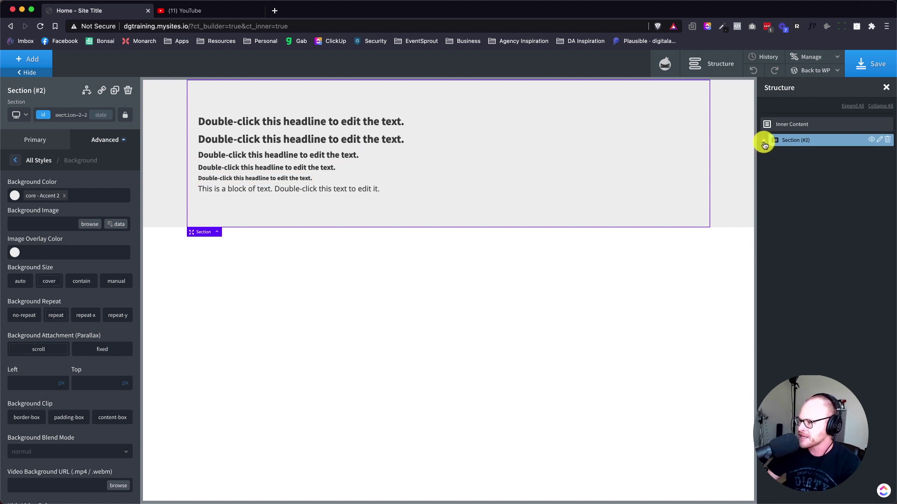
{"action": "left_click", "coordinate": [764, 141]}
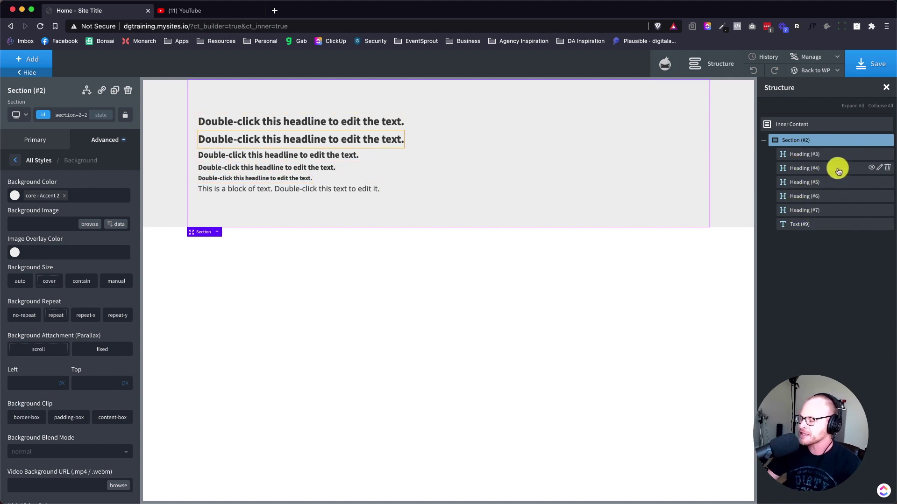
Open the Global Colors set in the site's global style settings.
{"action": "left_click", "coordinate": [809, 57]}
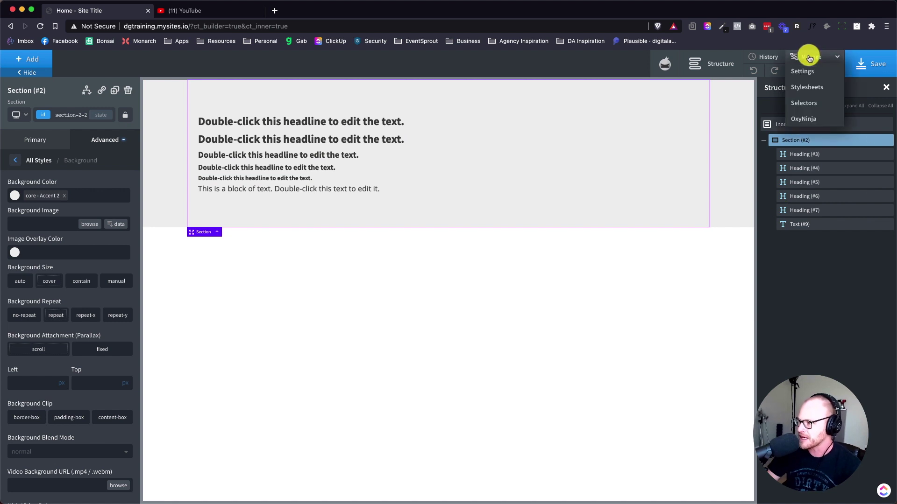
{"action": "left_click", "coordinate": [804, 71]}
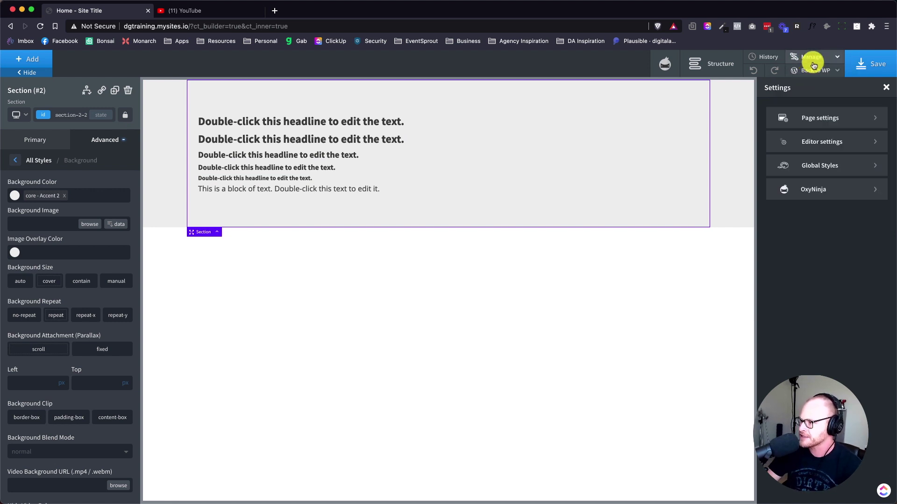
{"action": "left_click", "coordinate": [808, 169]}
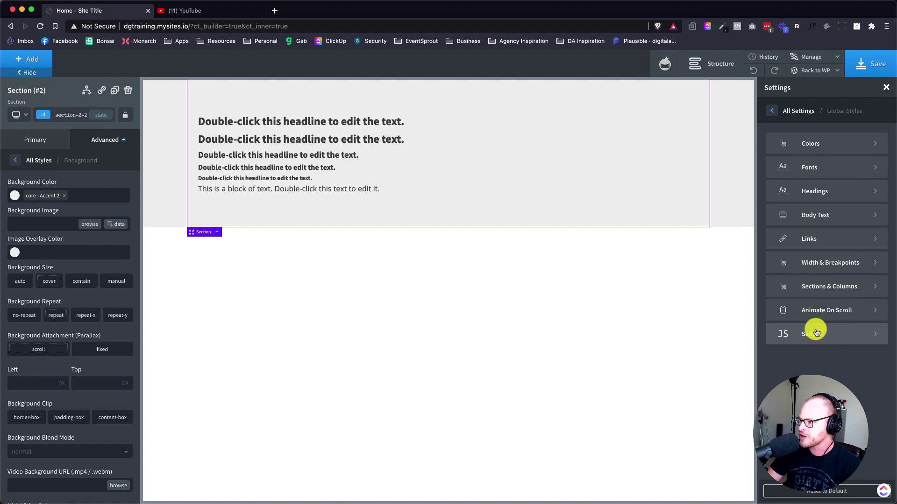
{"action": "left_click", "coordinate": [821, 142]}
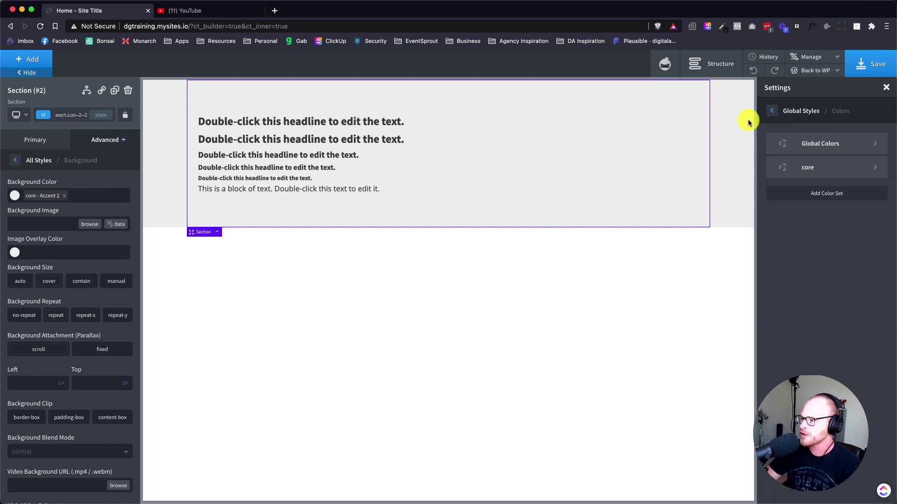
{"action": "left_click", "coordinate": [829, 146]}
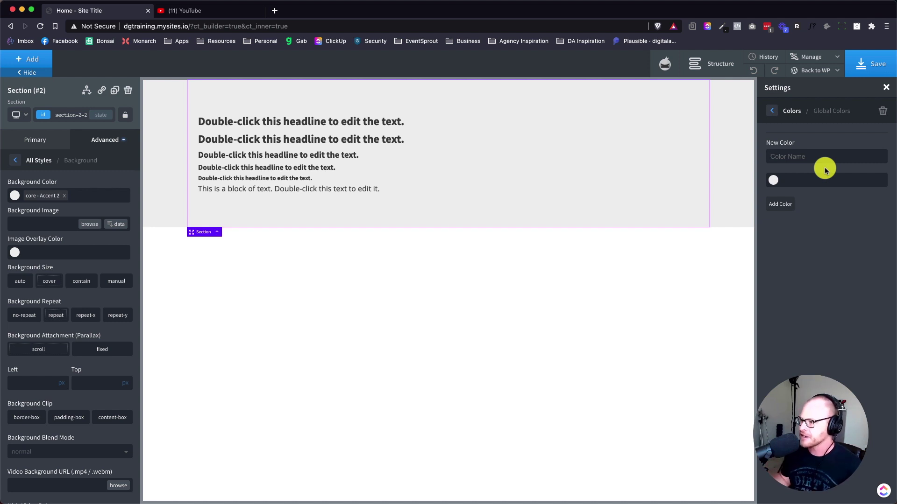
Add a global color named Primary with the value #333.
{"action": "type", "text": "Pl"}
{"action": "key", "text": "BackSpace"}
{"action": "key", "text": "BackSpace"}
{"action": "key", "text": "BackSpace"}
{"action": "key", "text": "BackSpace"}
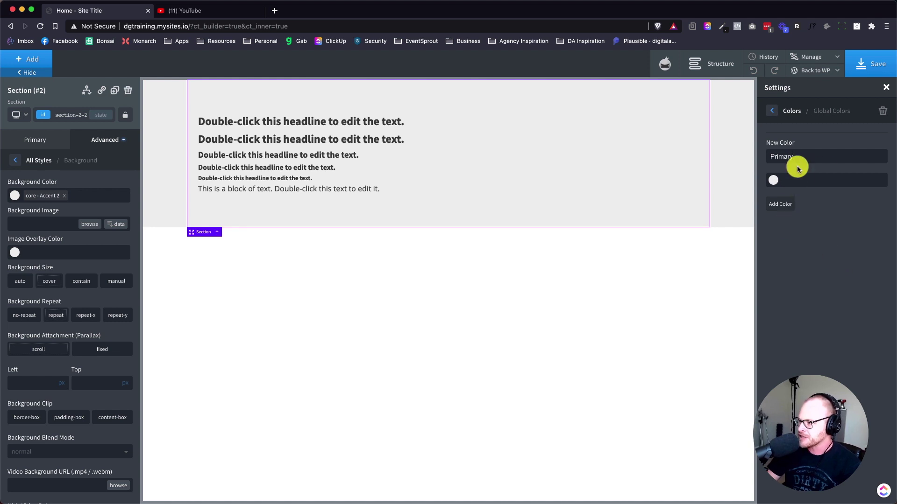
{"action": "left_click", "coordinate": [804, 182]}
{"action": "type", "text": "#333"}
{"action": "left_click", "coordinate": [786, 204]}
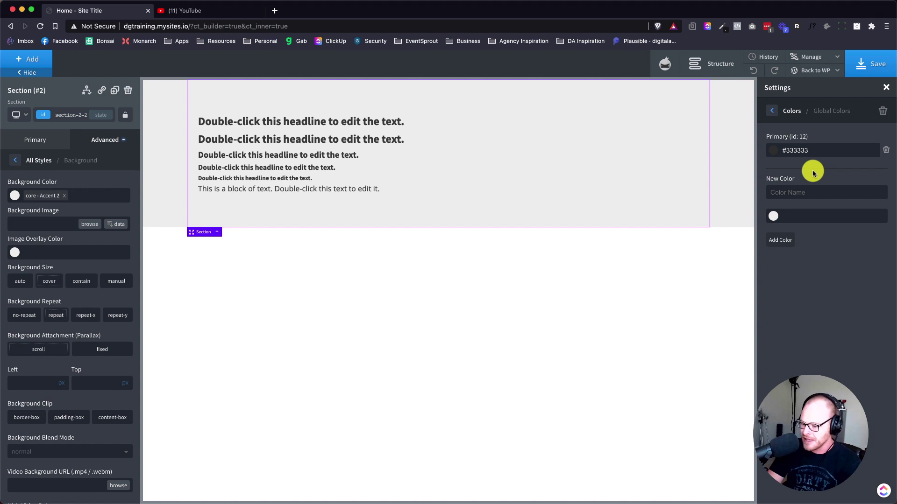
{"action": "left_click", "coordinate": [773, 150]}
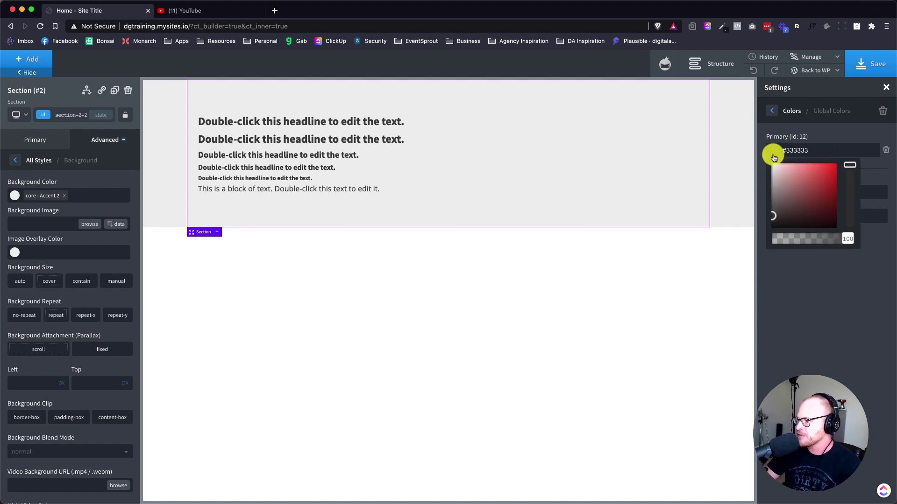
{"action": "left_click", "coordinate": [858, 304]}
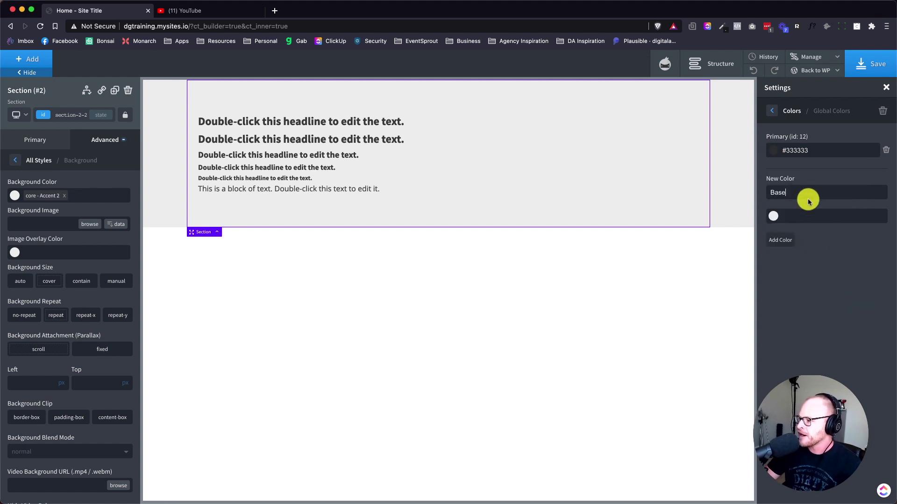
Add a second global color named Base with the value #333.
{"action": "left_click", "coordinate": [773, 216]}
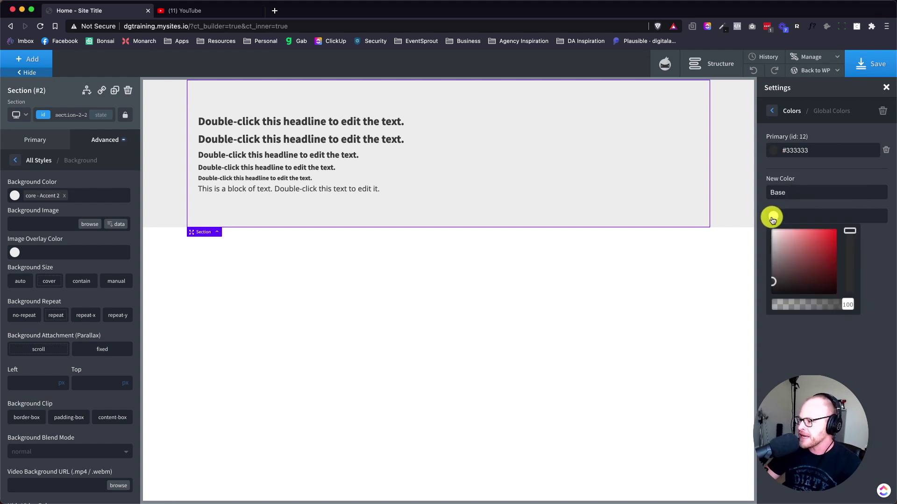
{"action": "left_click", "coordinate": [808, 215]}
{"action": "type", "text": "#333"}
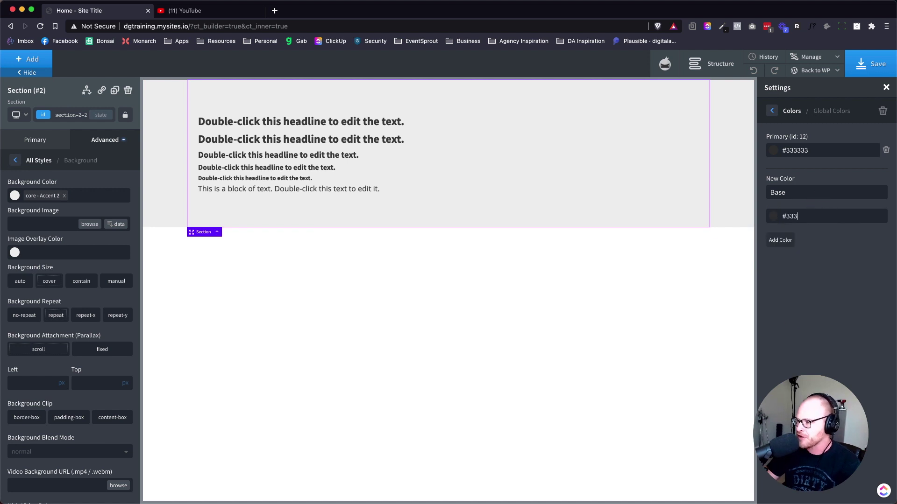
{"action": "left_click", "coordinate": [783, 239]}
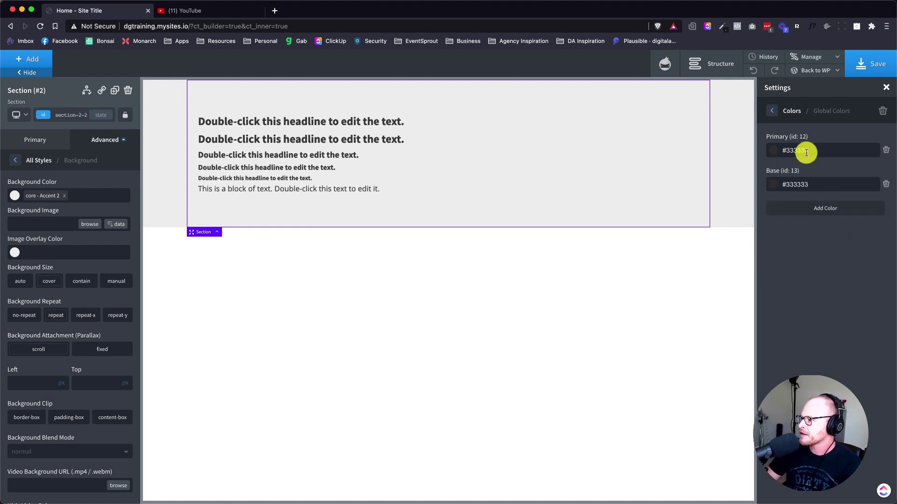
Change the Primary global color to the red #d82020.
{"action": "left_click", "coordinate": [773, 150]}
{"action": "left_click_drag", "start_coordinate": [826, 170], "coordinate": [827, 173]}
{"action": "left_click", "coordinate": [844, 126]}
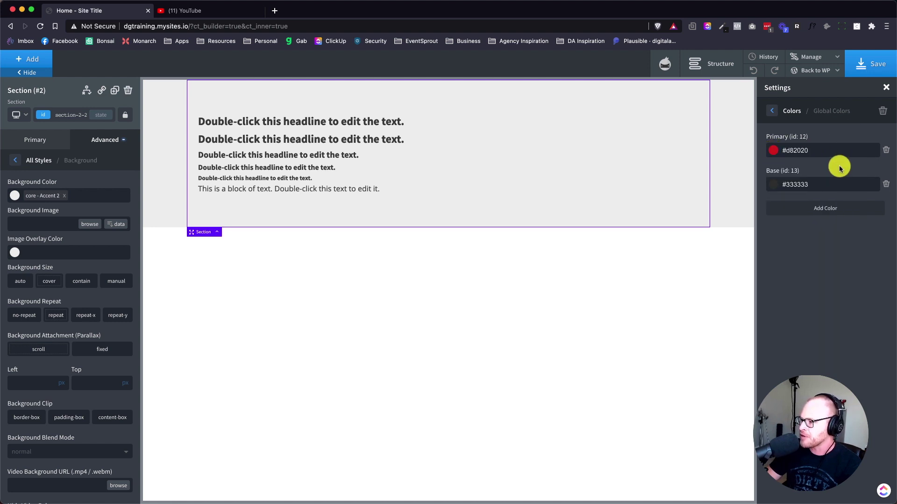
Add a global color named Base Ultra Lt, starting from #333 and lightening it to #d3d1d1.
{"action": "left_click", "coordinate": [800, 211]}
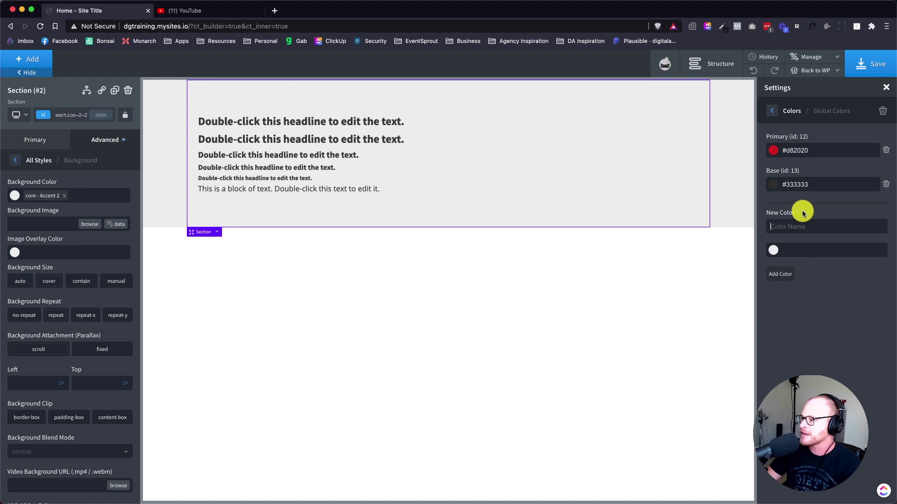
{"action": "type", "text": "Base Ultra Lt"}
{"action": "left_click", "coordinate": [773, 250]}
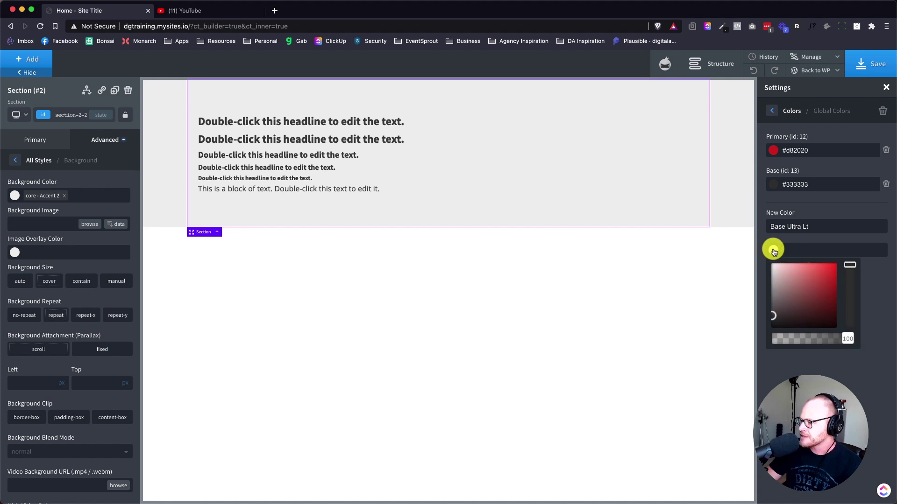
{"action": "left_click", "coordinate": [816, 250]}
{"action": "type", "text": "#333"}
{"action": "left_click", "coordinate": [772, 250]}
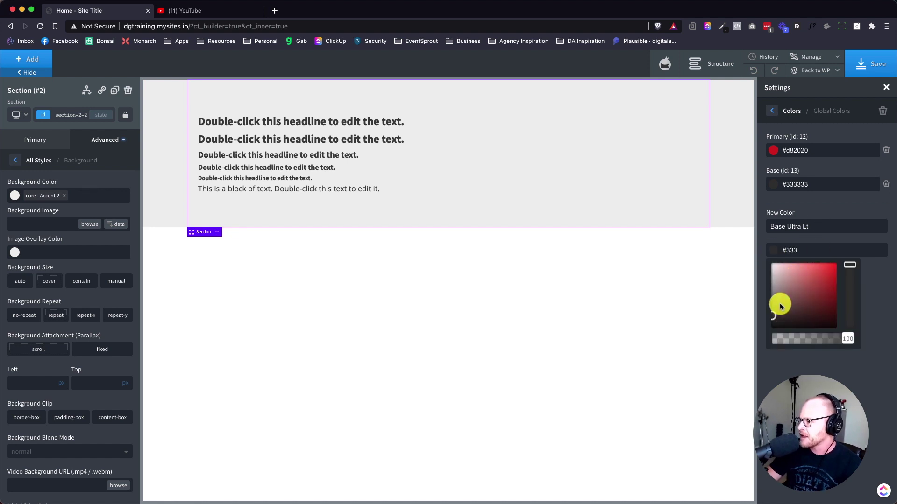
{"action": "left_click_drag", "start_coordinate": [780, 310], "coordinate": [773, 283]}
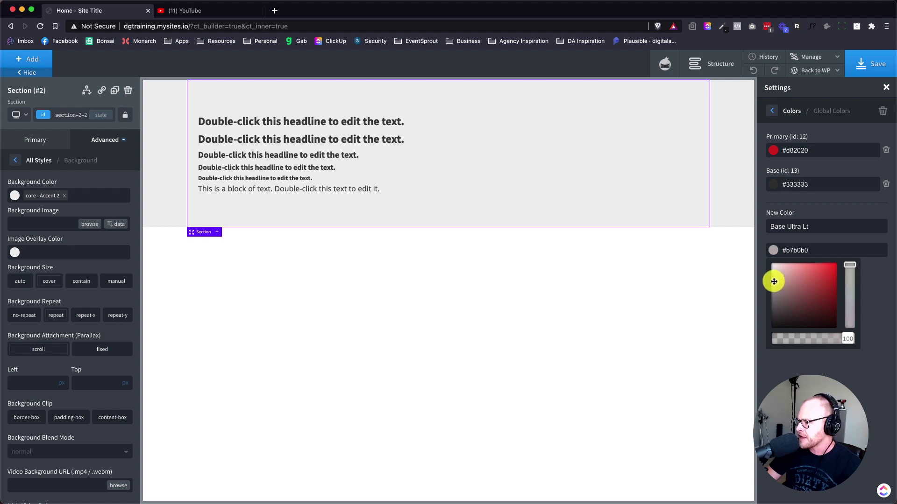
{"action": "left_click", "coordinate": [773, 251]}
{"action": "left_click", "coordinate": [773, 251]}
{"action": "left_click", "coordinate": [773, 280]}
{"action": "left_click_drag", "start_coordinate": [773, 281], "coordinate": [772, 271]}
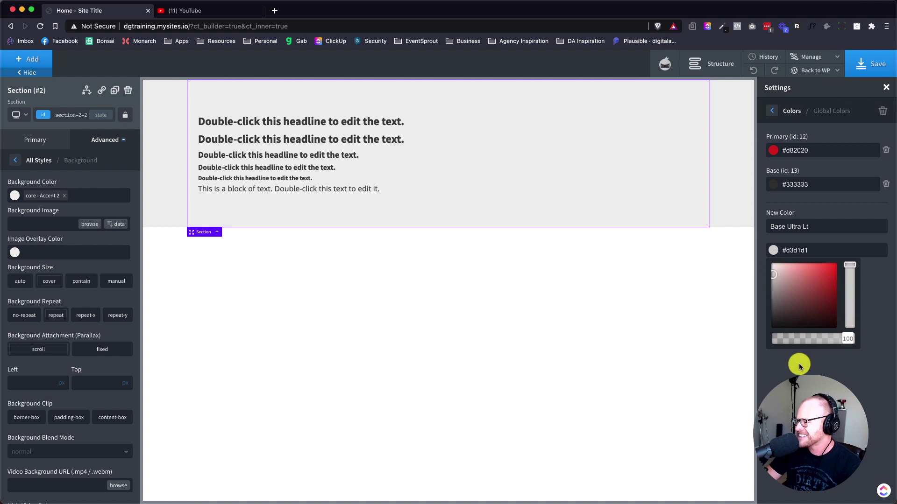
{"action": "left_click", "coordinate": [797, 365]}
{"action": "left_click", "coordinate": [783, 275]}
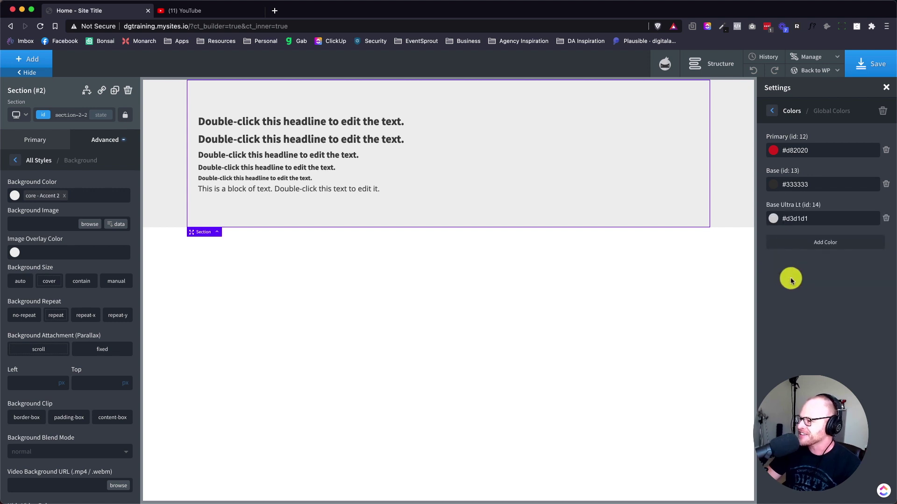
Add a global color named Base Medium with the grey value #bcbaba.
{"action": "type", "text": "Base Medium"}
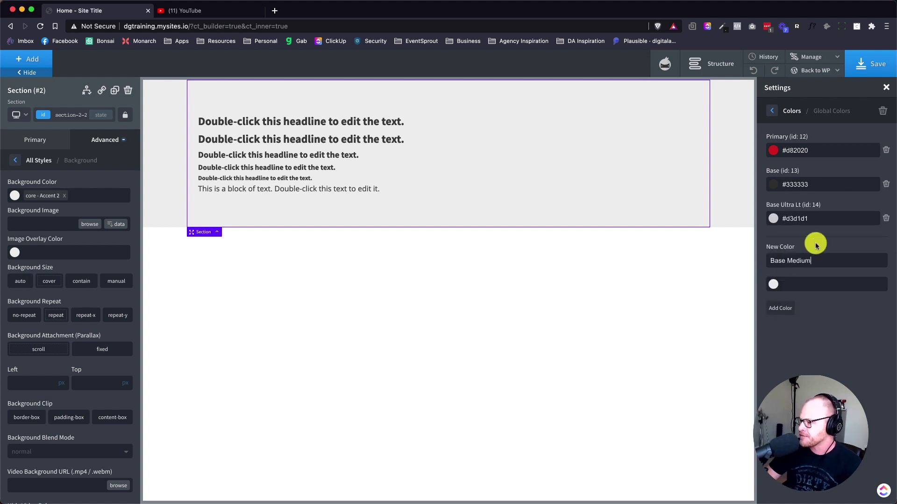
{"action": "left_click", "coordinate": [774, 283]}
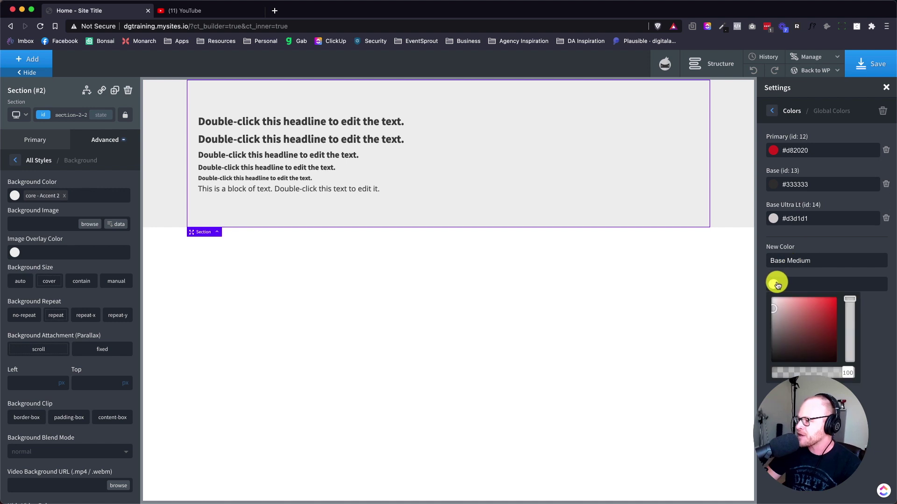
{"action": "left_click", "coordinate": [772, 313]}
{"action": "left_click_drag", "start_coordinate": [772, 313], "coordinate": [772, 318]}
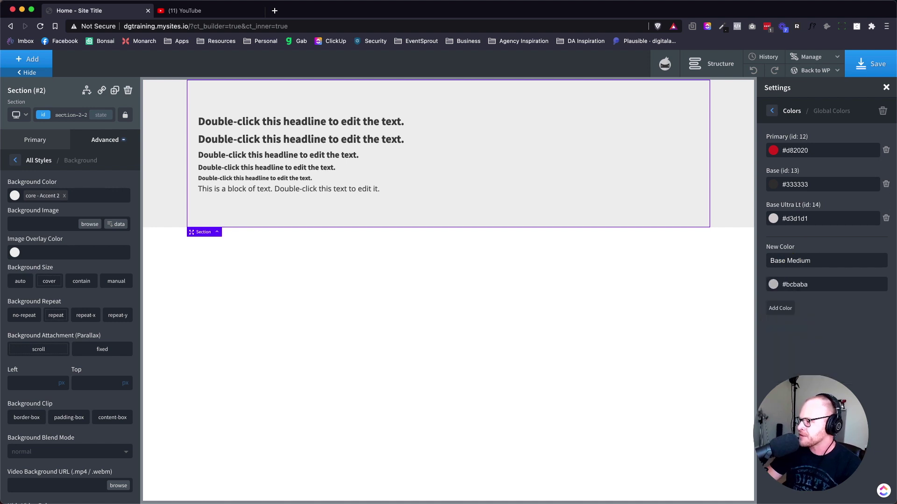
{"action": "left_click", "coordinate": [797, 314]}
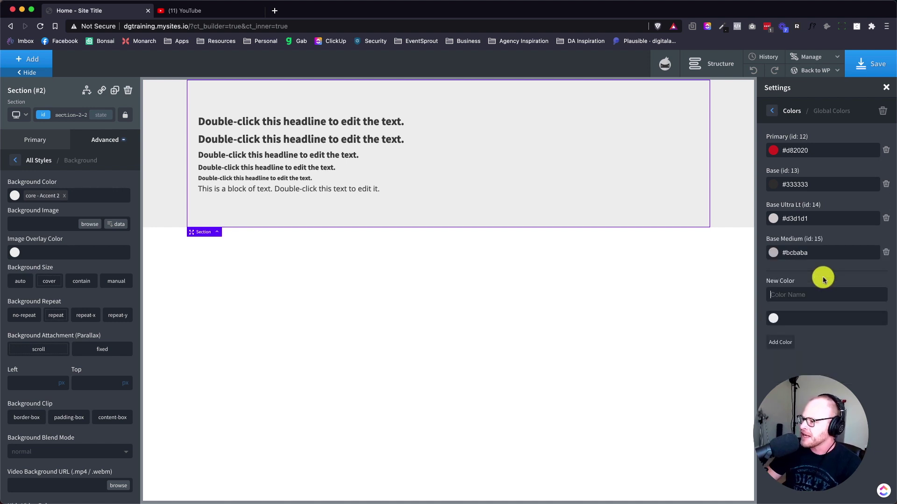
Add a global color named Primary Hover, starting from the Primary red and brightening it to #ea0e0e.
{"action": "left_click", "coordinate": [822, 295]}
{"action": "type", "text": "Primary Hover"}
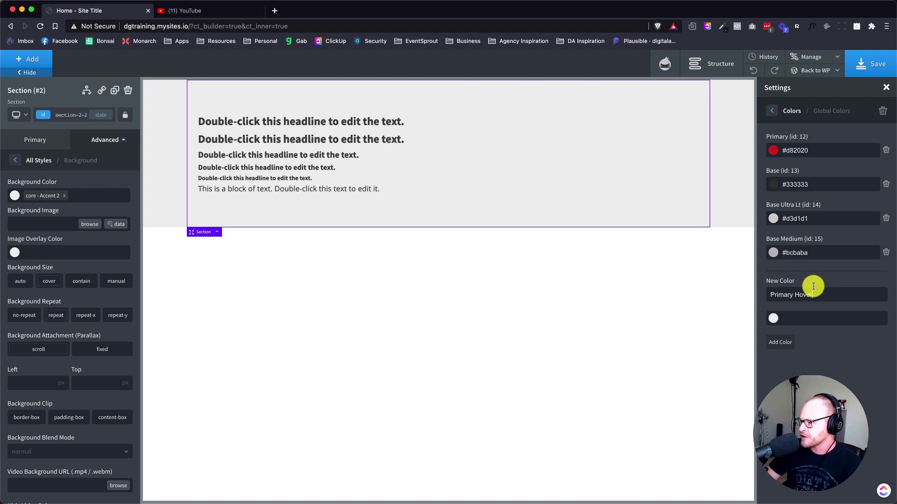
{"action": "triple_click", "coordinate": [819, 150]}
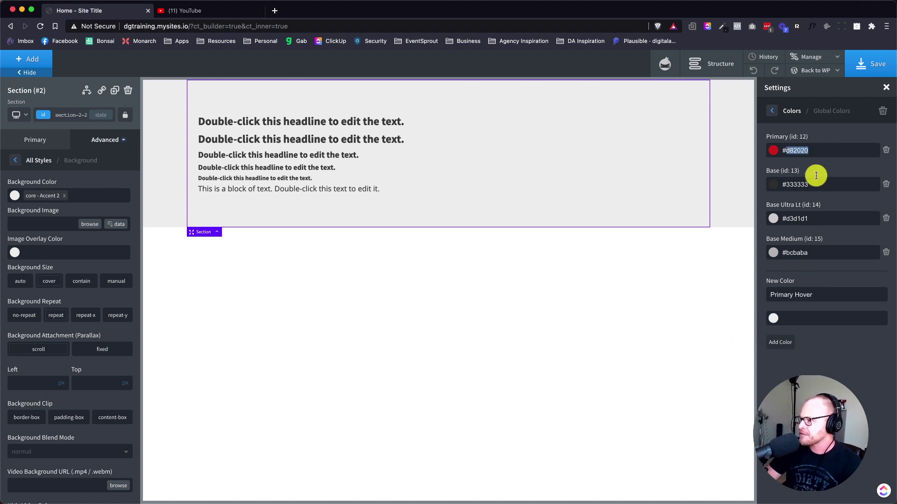
{"action": "key", "text": "super+c"}
{"action": "left_click", "coordinate": [770, 322]}
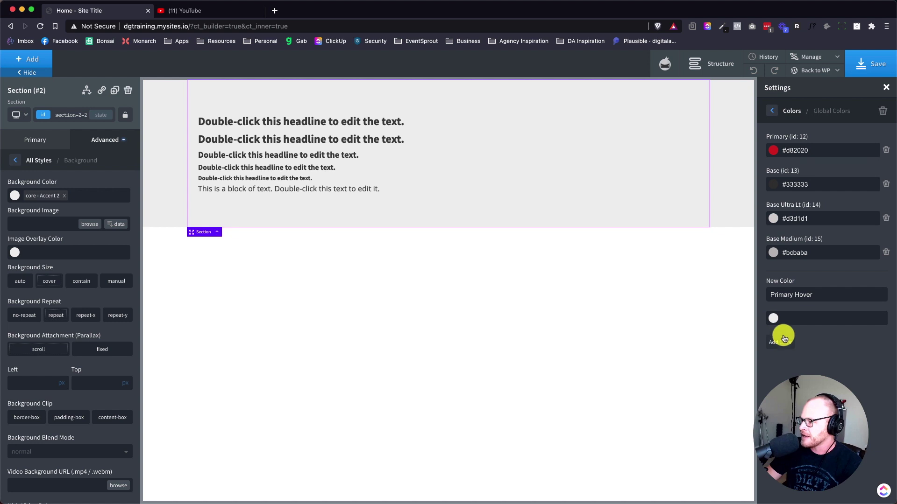
{"action": "key", "text": "super+v"}
{"action": "left_click", "coordinate": [773, 319]}
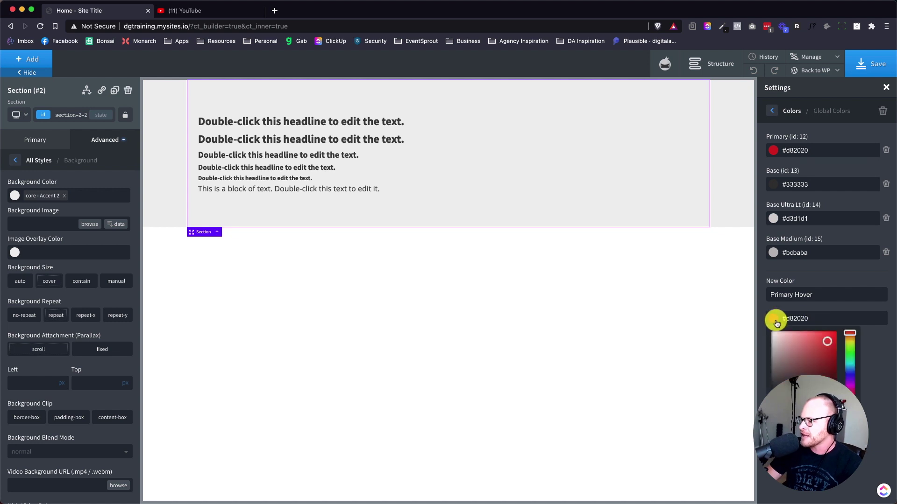
{"action": "left_click", "coordinate": [831, 335]}
{"action": "left_click", "coordinate": [876, 346]}
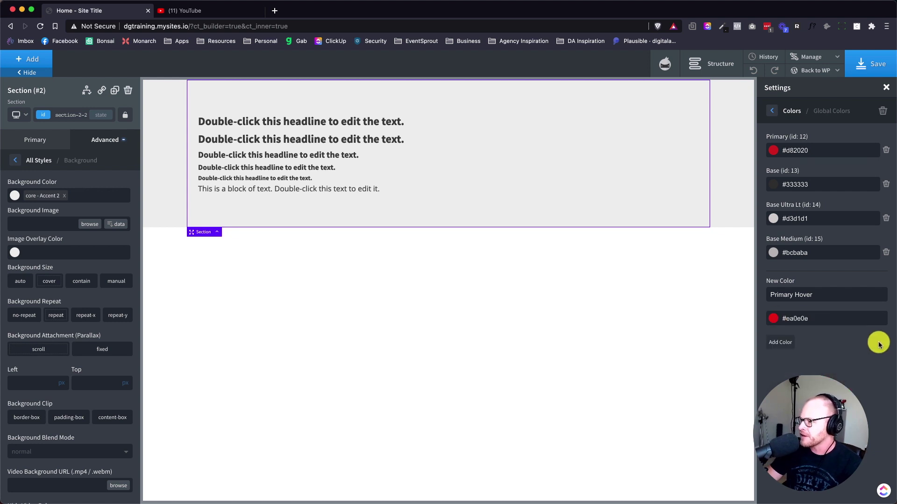
{"action": "left_click", "coordinate": [783, 343]}
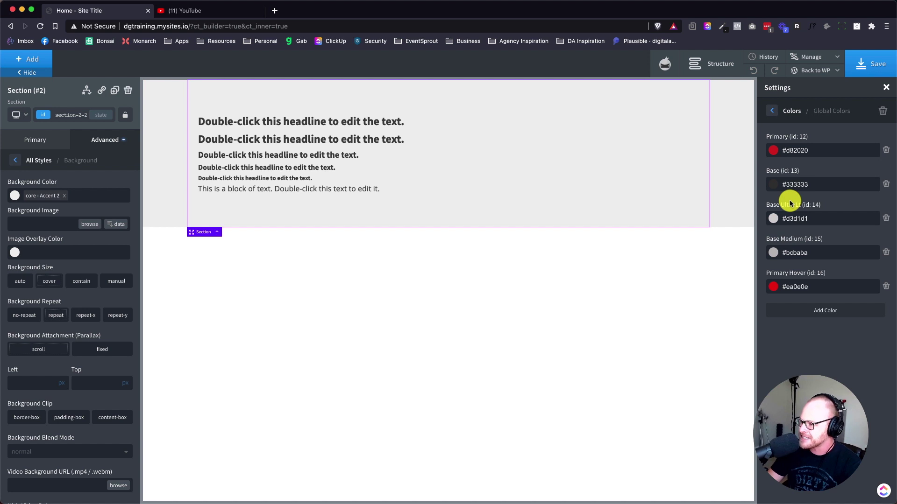
Change the Primary global color to the blue #2893e0.
{"action": "left_click", "coordinate": [774, 150]}
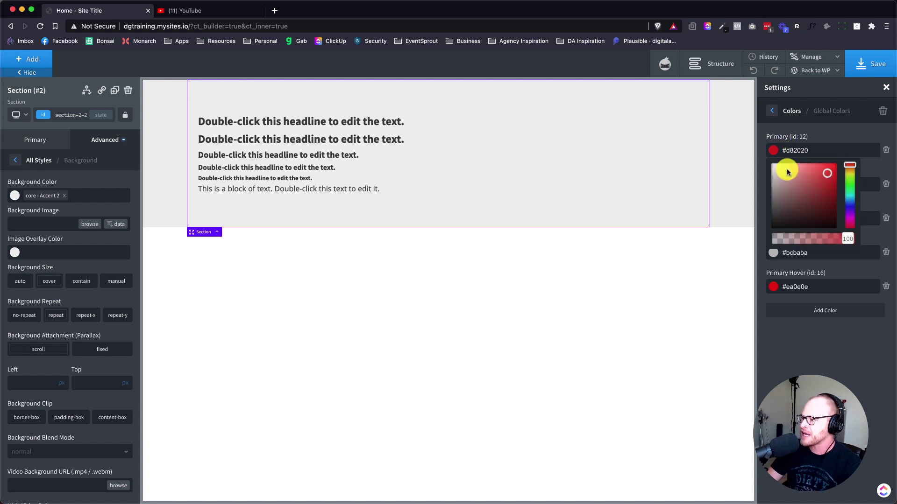
{"action": "left_click", "coordinate": [850, 200]}
{"action": "left_click", "coordinate": [825, 172]}
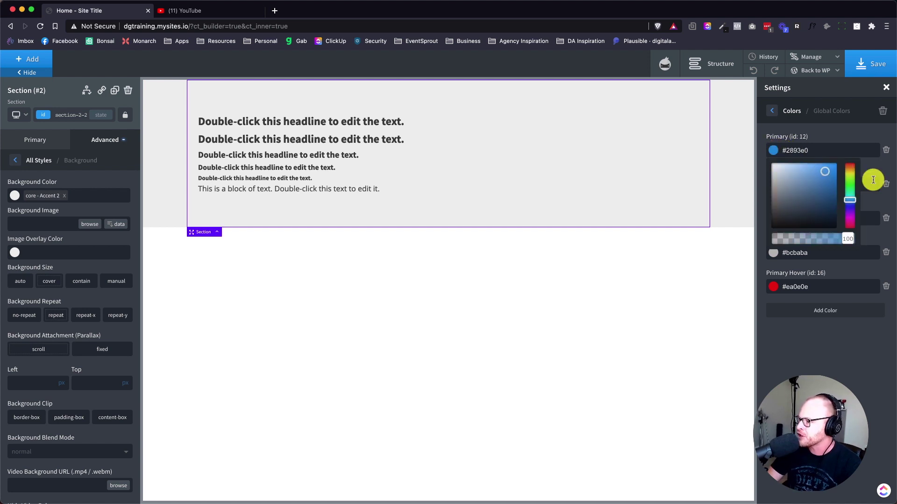
{"action": "left_click", "coordinate": [873, 180]}
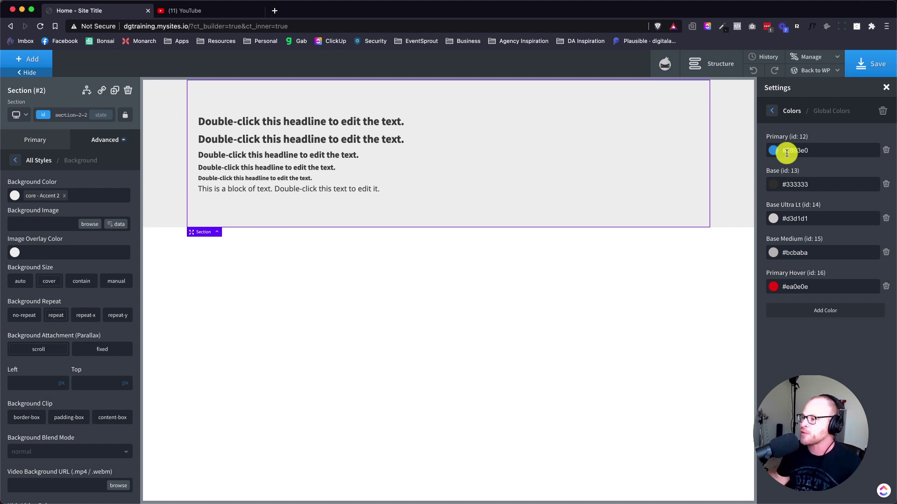
Examine the available weights of the display and text fonts in the global font styles.
{"action": "left_click", "coordinate": [771, 112]}
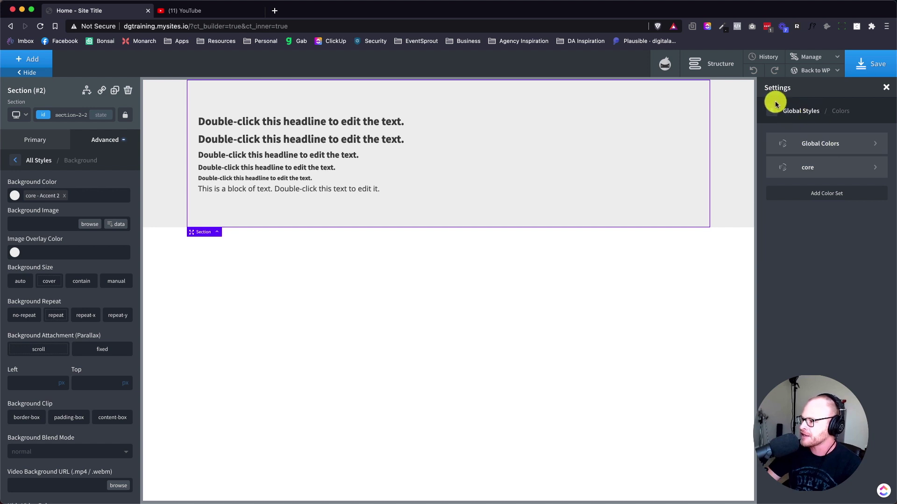
{"action": "left_click", "coordinate": [773, 111]}
{"action": "left_click", "coordinate": [835, 143]}
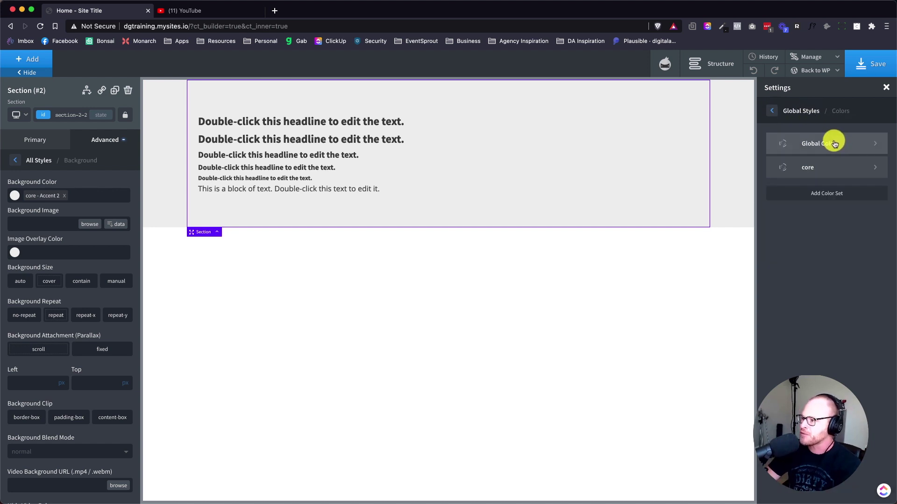
{"action": "left_click", "coordinate": [776, 112]}
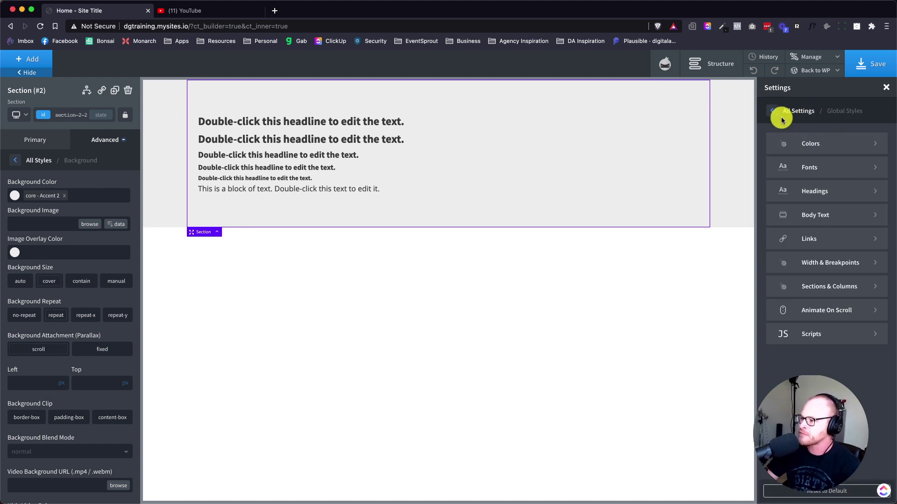
{"action": "left_click", "coordinate": [824, 174]}
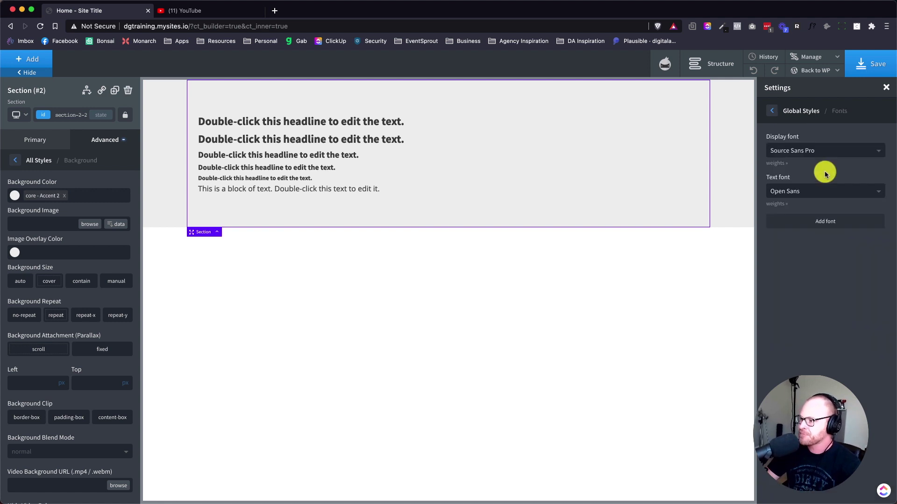
{"action": "left_click", "coordinate": [777, 163]}
{"action": "left_click", "coordinate": [780, 276]}
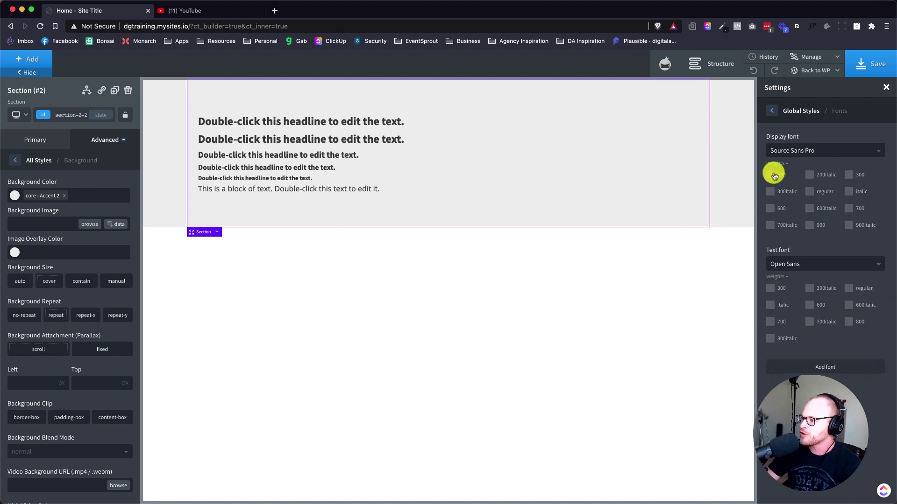
{"action": "left_click", "coordinate": [778, 162]}
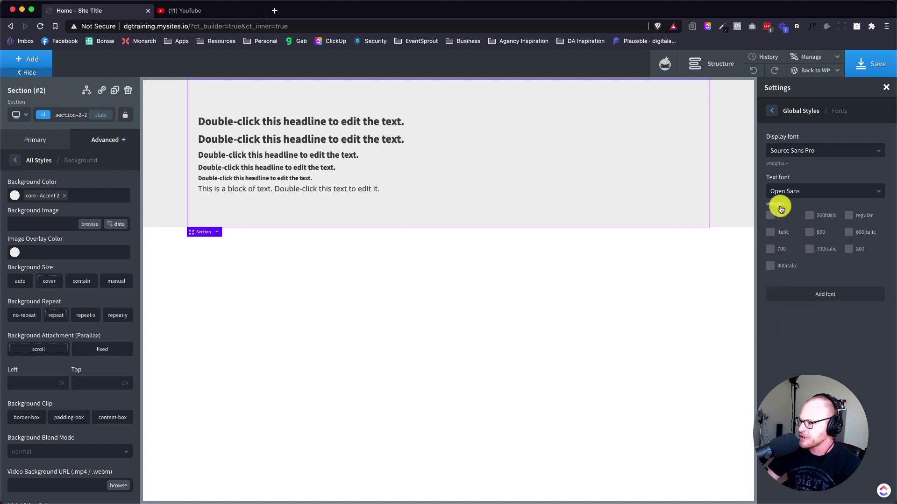
{"action": "left_click", "coordinate": [777, 204]}
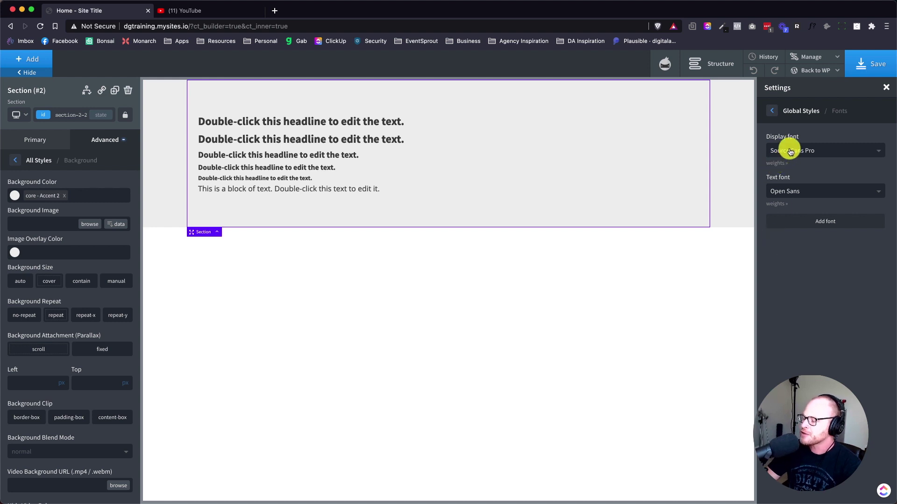
{"action": "left_click", "coordinate": [779, 164]}
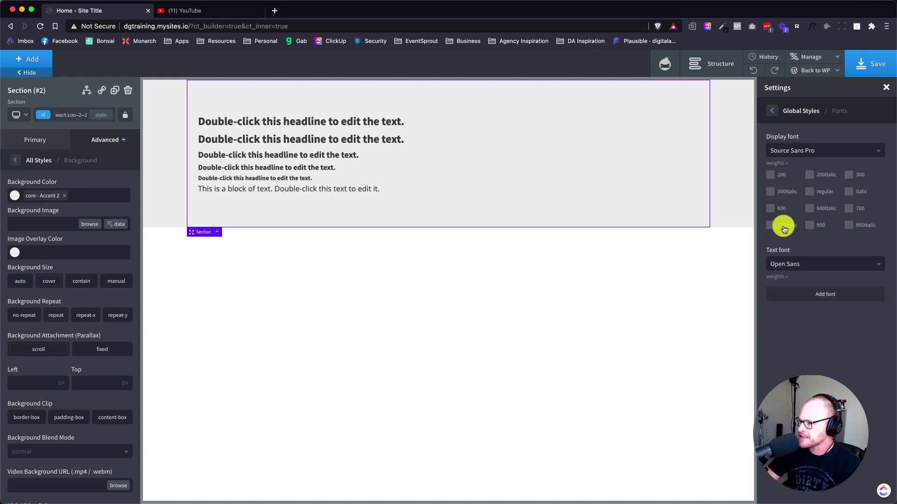
{"action": "left_click", "coordinate": [781, 278]}
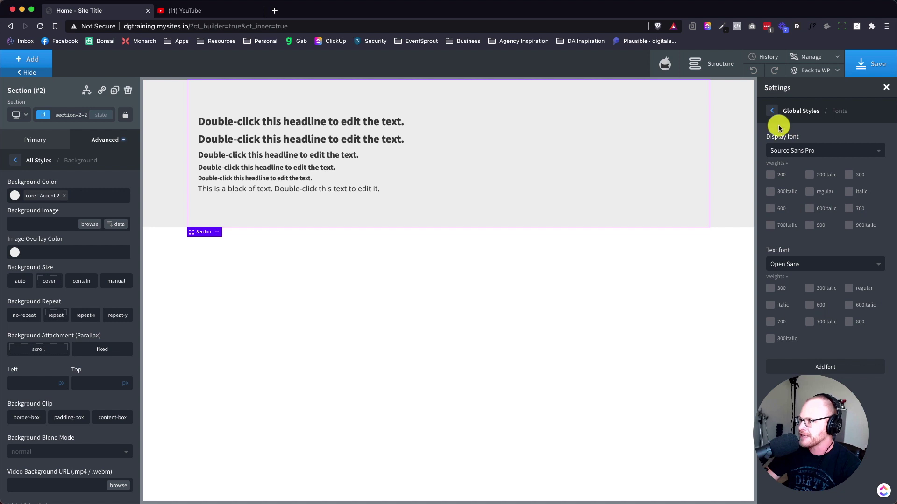
{"action": "left_click", "coordinate": [772, 110]}
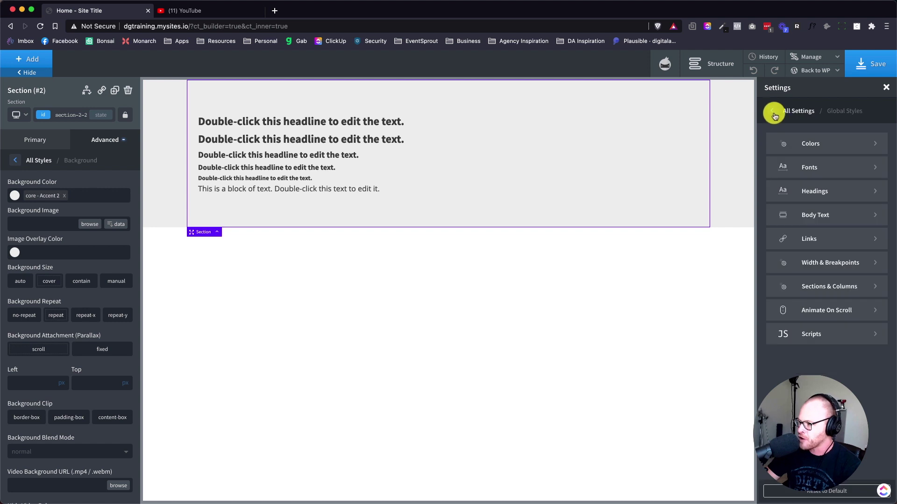
In the global heading styles, set the H1 font size to 60 px and its line height to 1.2.
{"action": "left_click", "coordinate": [847, 192]}
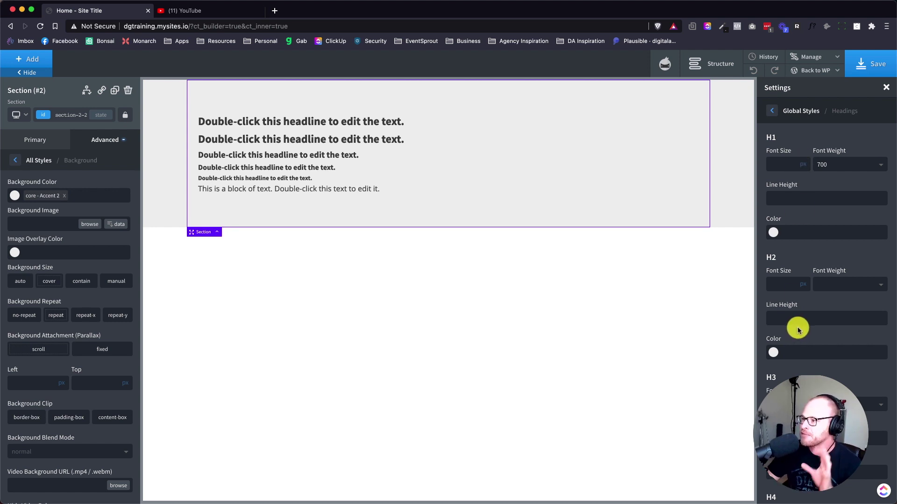
{"action": "left_click", "coordinate": [783, 167]}
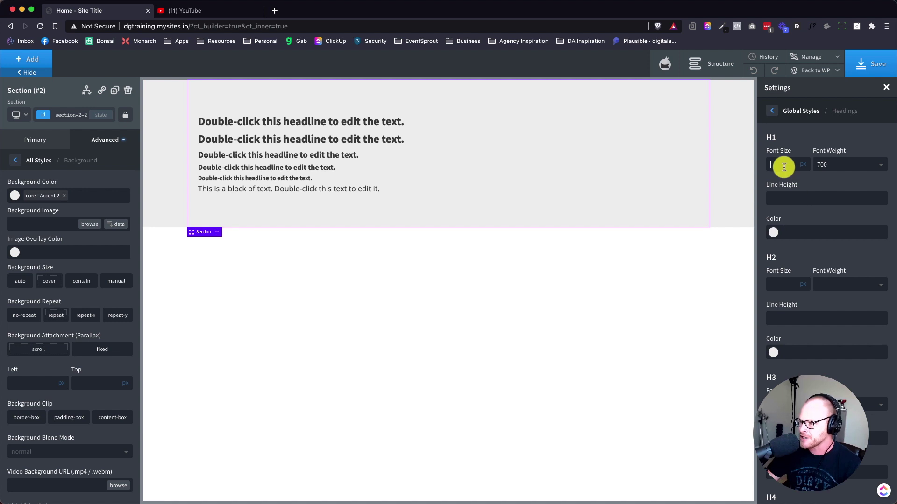
{"action": "type", "text": "60"}
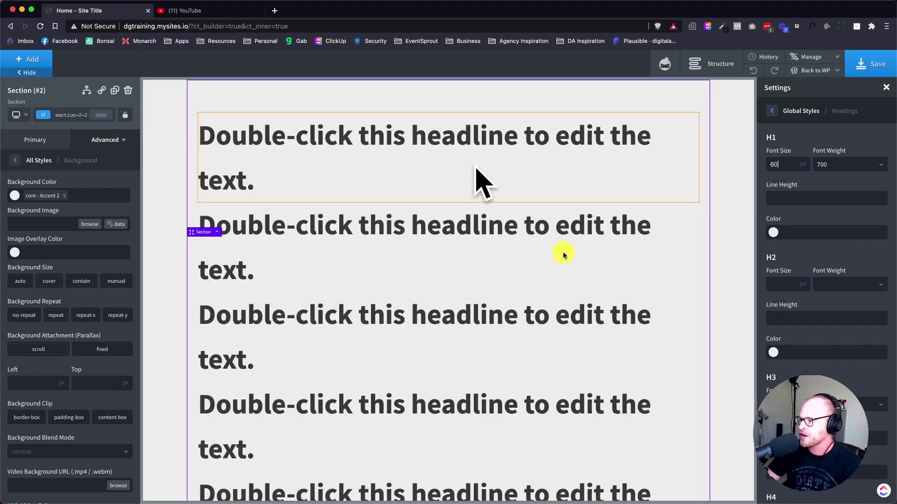
{"action": "type", "text": "1.2"}
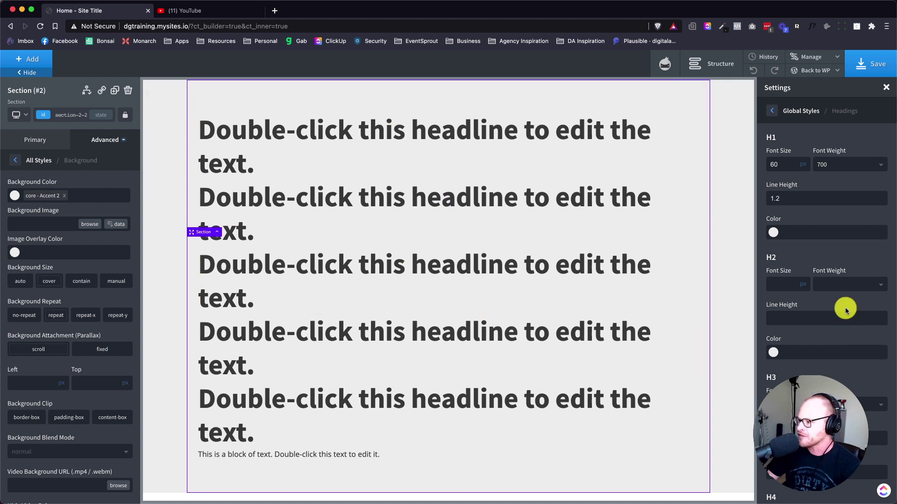
Set the global font sizes to 50 px for H2, 40 px for H3, 30 px for H4 and 20 px for H5.
{"action": "left_click", "coordinate": [784, 285]}
{"action": "type", "text": "50"}
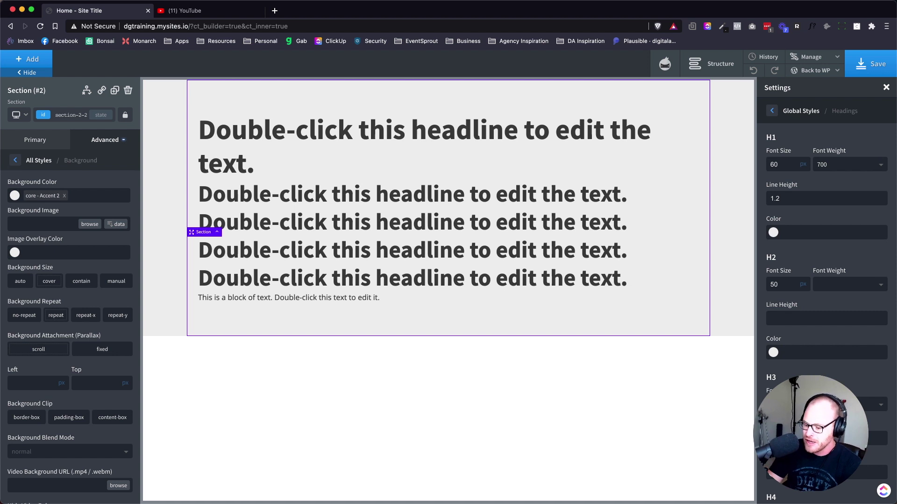
{"action": "type", "text": "40"}
{"action": "scroll", "coordinate": [826, 299], "scroll_direction": "down", "scroll_amount": 3}
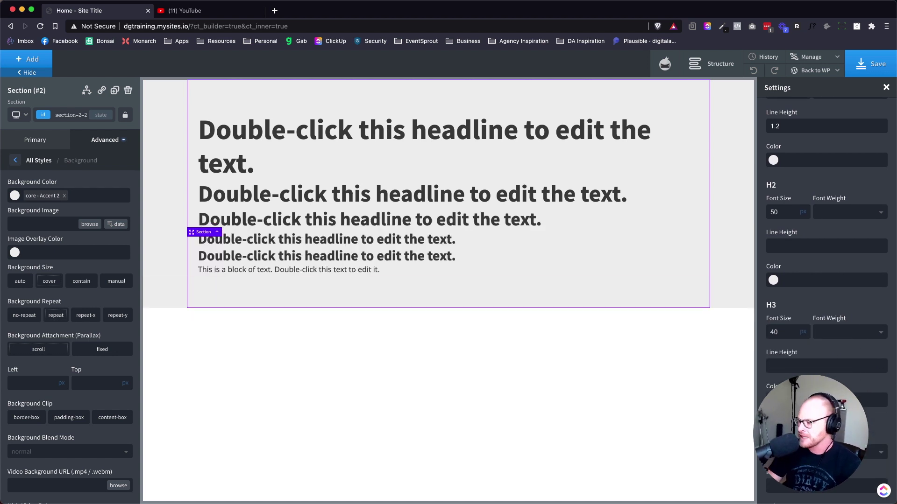
{"action": "scroll", "coordinate": [857, 398], "scroll_direction": "down", "scroll_amount": 3}
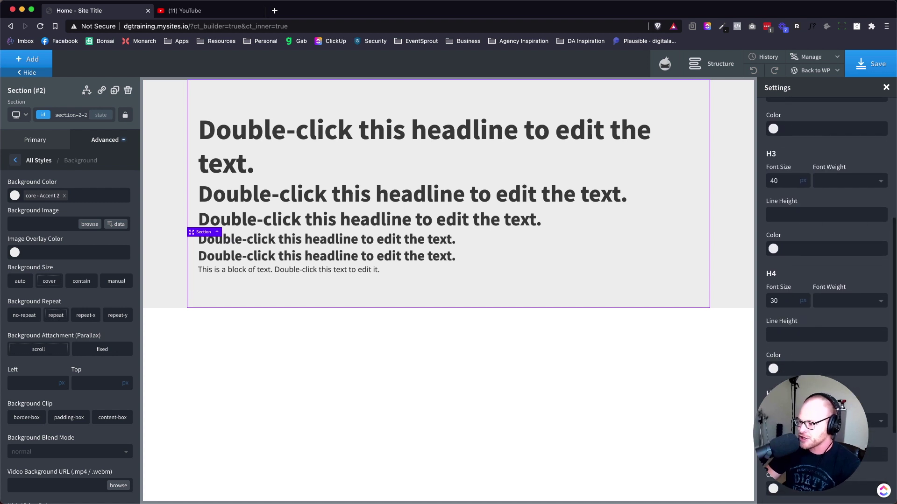
{"action": "type", "text": "20"}
{"action": "scroll", "coordinate": [826, 299], "scroll_direction": "down", "scroll_amount": 2}
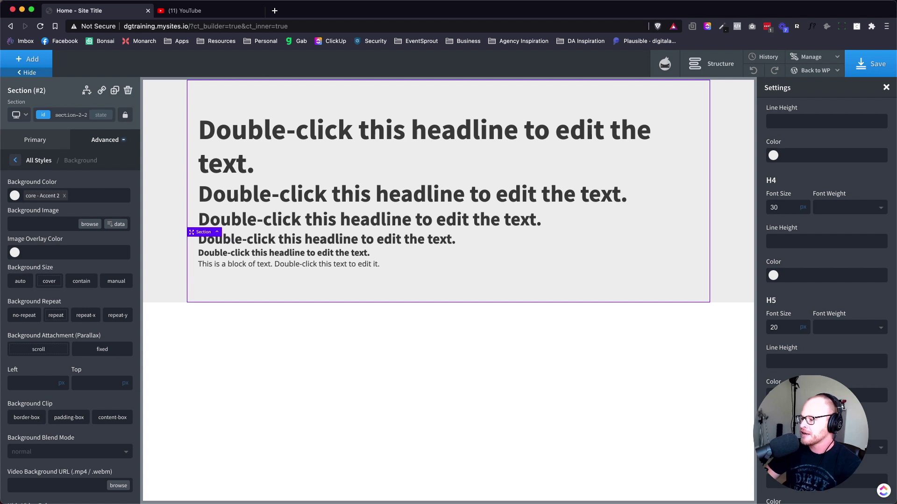
Preview the headings at the less than 992px and less than 480px breakpoints, and return to the all-devices view.
{"action": "scroll", "coordinate": [827, 280], "scroll_direction": "up", "scroll_amount": 6}
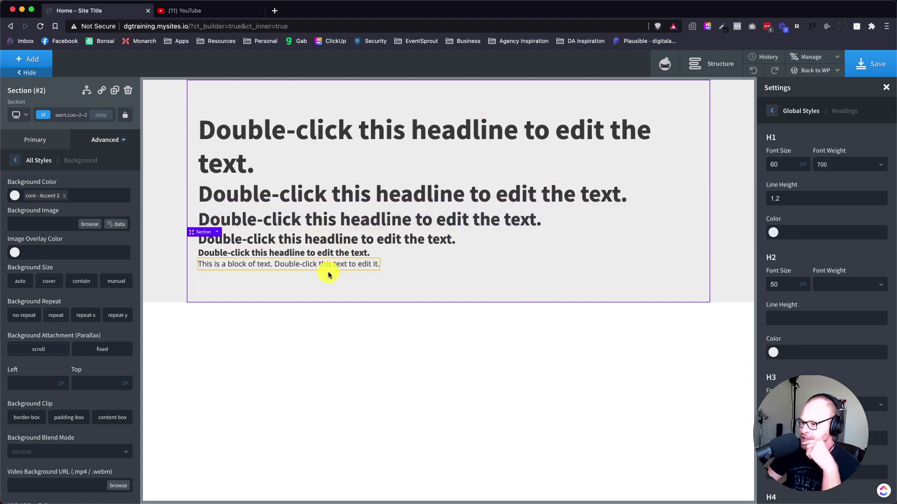
{"action": "left_click", "coordinate": [20, 112]}
{"action": "left_click", "coordinate": [34, 169]}
{"action": "left_click", "coordinate": [21, 115]}
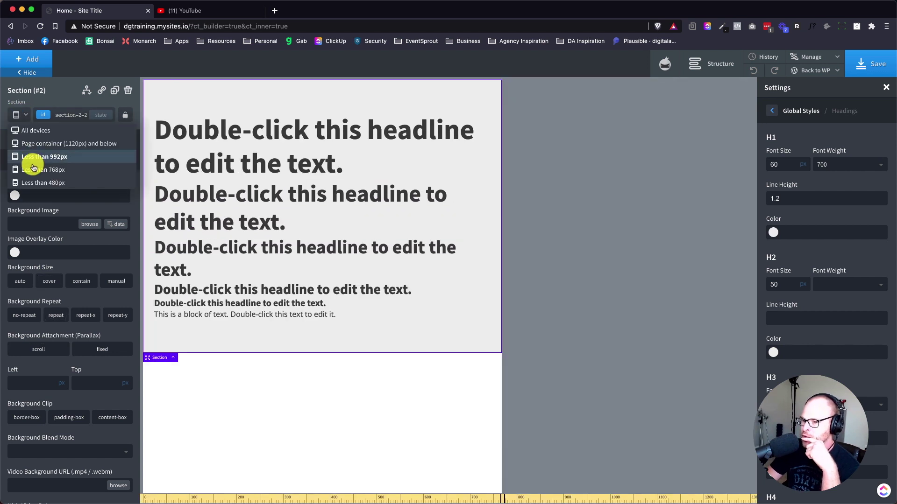
{"action": "left_click", "coordinate": [37, 183]}
{"action": "scroll", "coordinate": [224, 220], "scroll_direction": "down", "scroll_amount": 3}
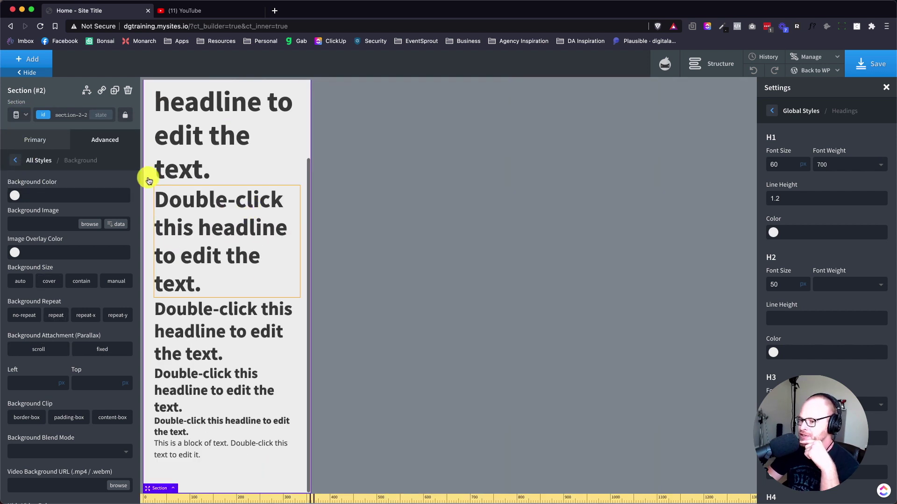
{"action": "left_click", "coordinate": [16, 114]}
{"action": "left_click", "coordinate": [40, 128]}
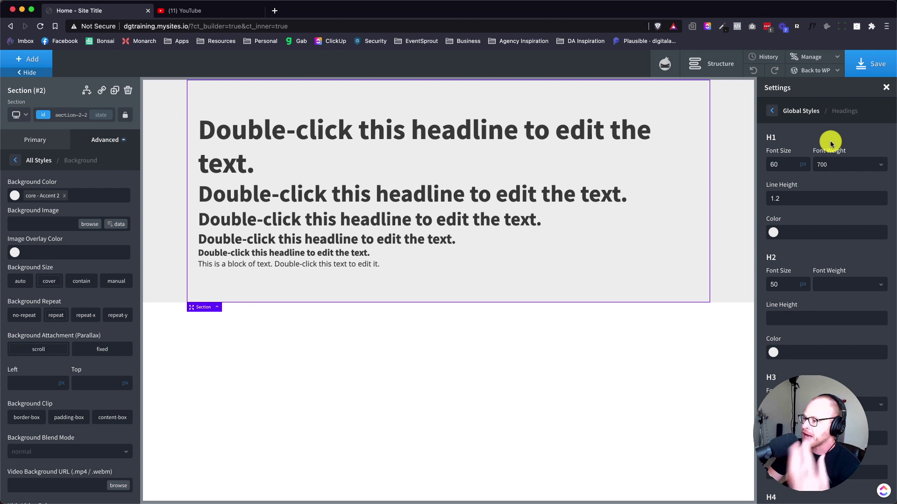
Select the first three headings in the section one after another to inspect their individual settings.
{"action": "left_click", "coordinate": [590, 140]}
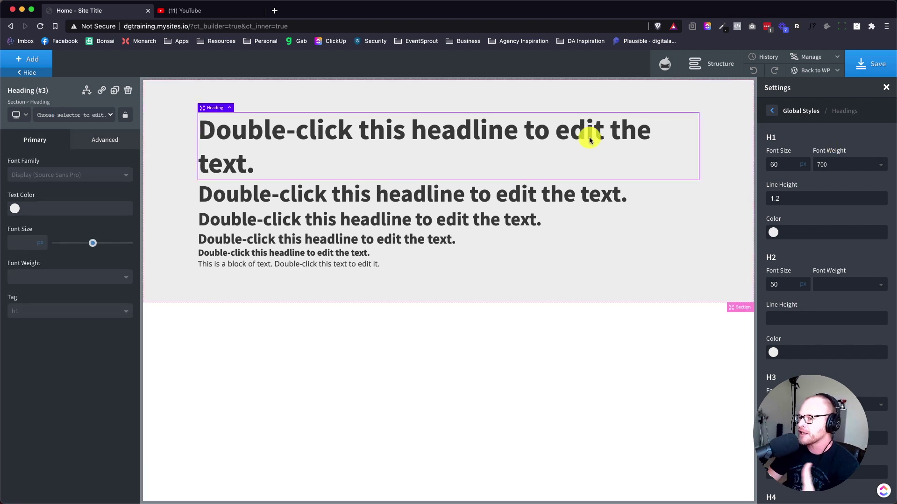
{"action": "left_click", "coordinate": [557, 194]}
{"action": "left_click", "coordinate": [508, 217]}
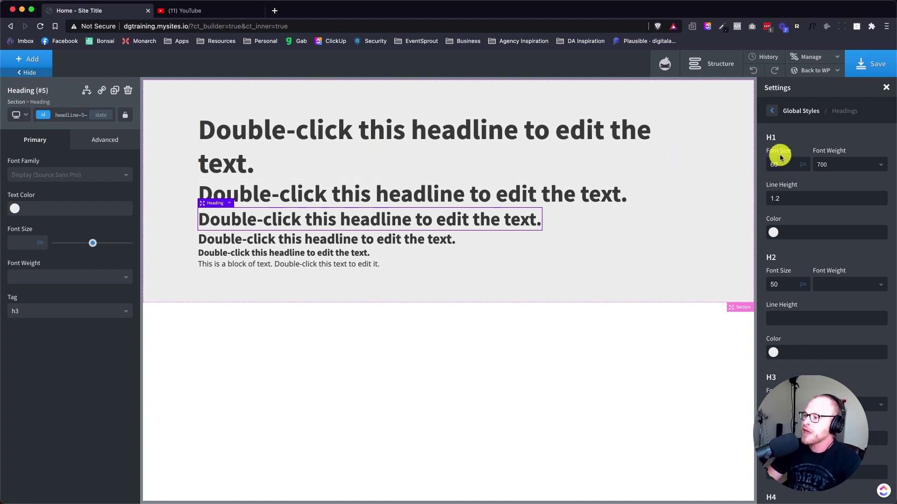
Open the digitalgravy stylesheet from the enabled Uncategorized folder for editing.
{"action": "left_click", "coordinate": [852, 79]}
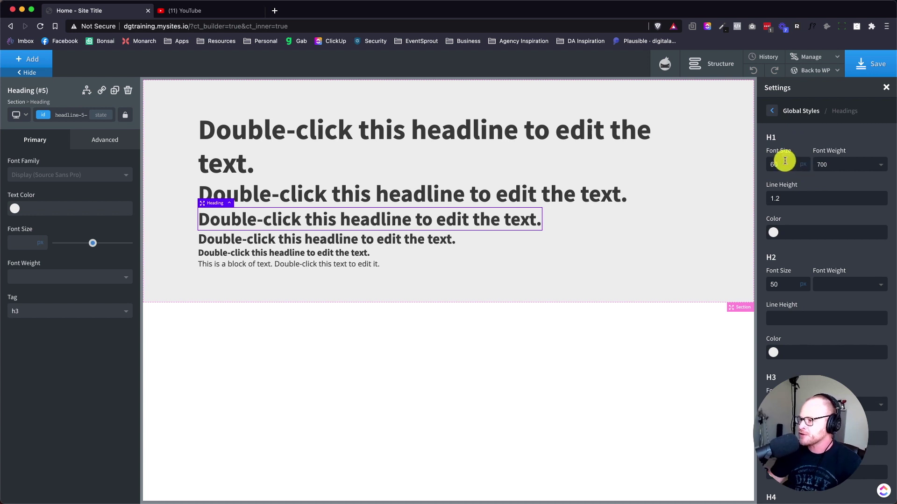
{"action": "mouse_move", "coordinate": [827, 58]}
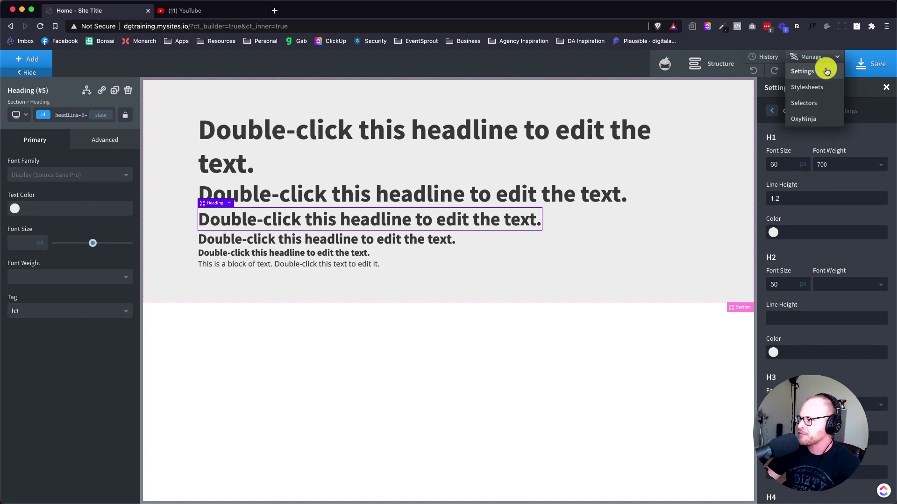
{"action": "left_click", "coordinate": [821, 89]}
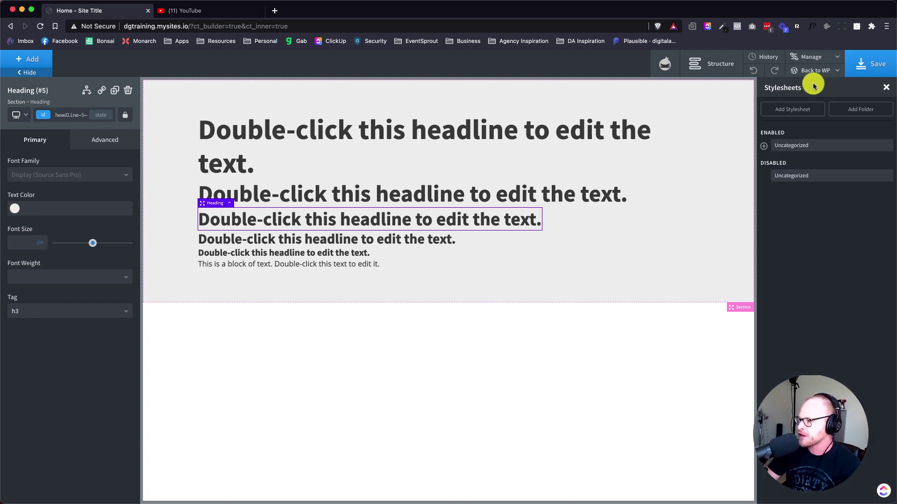
{"action": "left_click", "coordinate": [773, 145]}
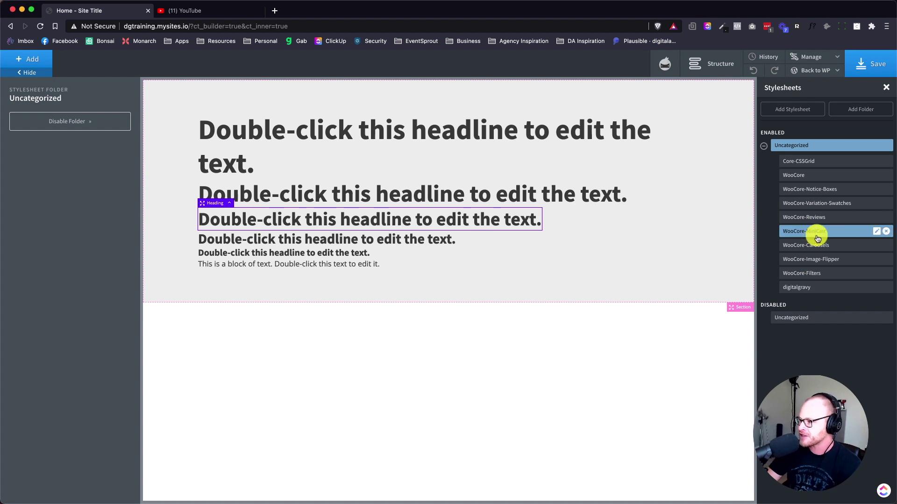
{"action": "left_click", "coordinate": [813, 291]}
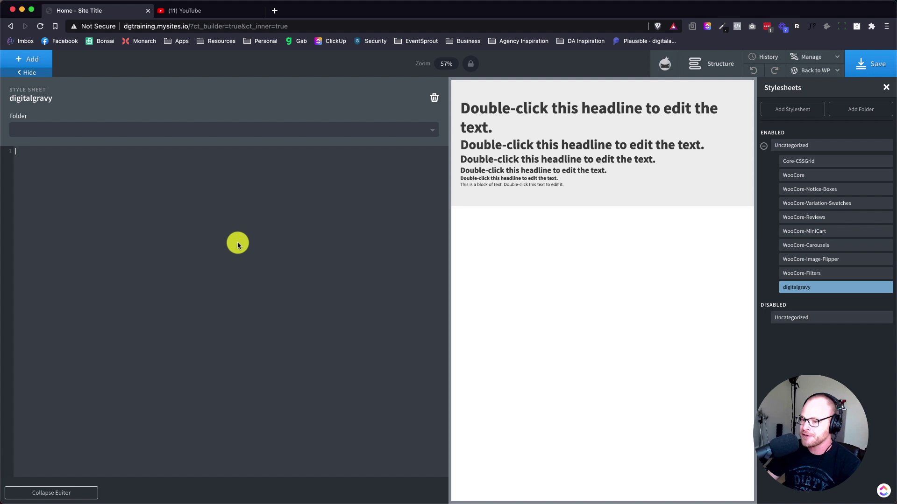
Add a "Base" comment and an html rule with a font-size of 62.5% to the digitalgravy stylesheet.
{"action": "left_click", "coordinate": [238, 246]}
{"action": "type", "text": "?* "}
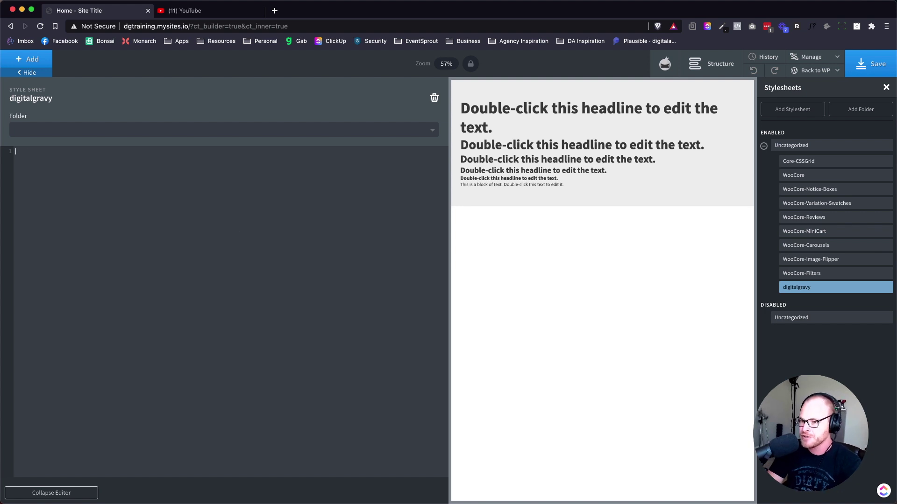
{"action": "type", "text": "Base"}
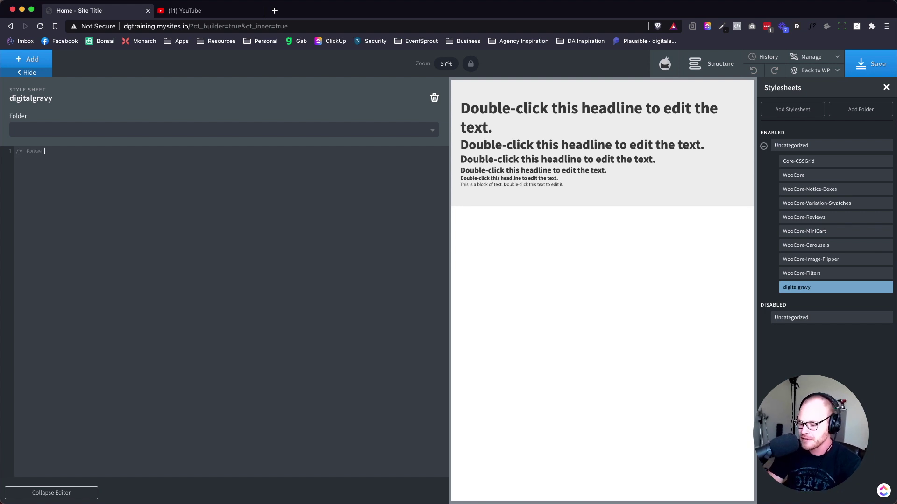
{"action": "type", "text": " */"}
{"action": "key", "text": "Return"}
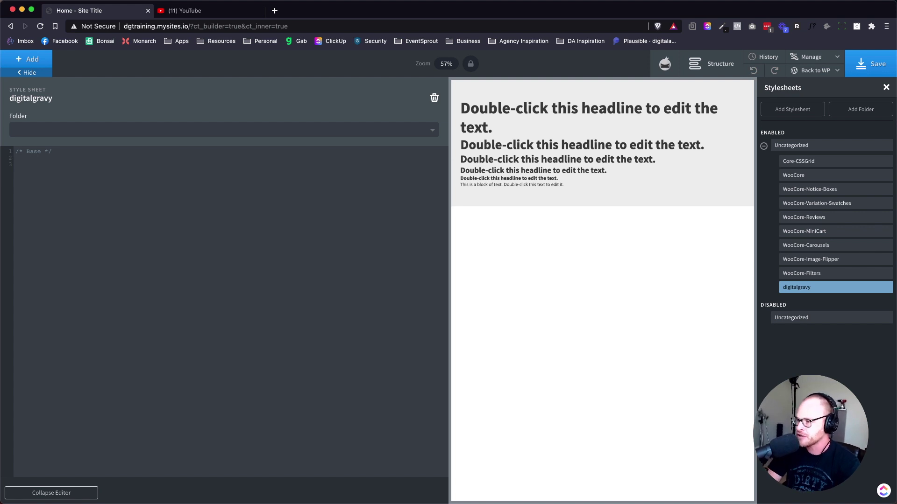
{"action": "type", "text": "html {   "}
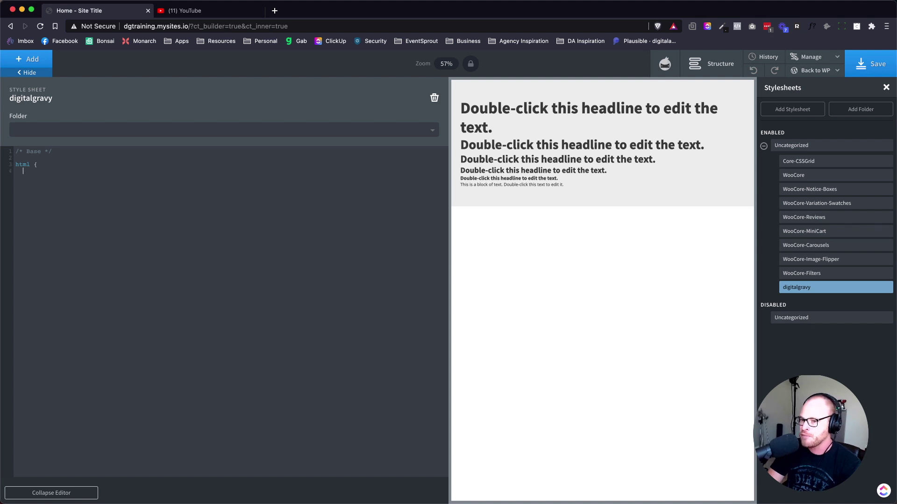
{"action": "type", "text": "font-size:"}
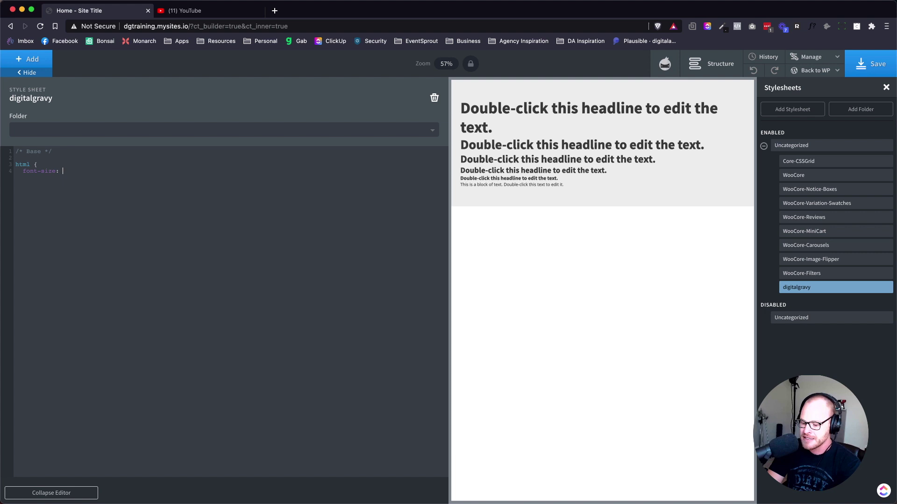
{"action": "type", "text": " 62.5%;"}
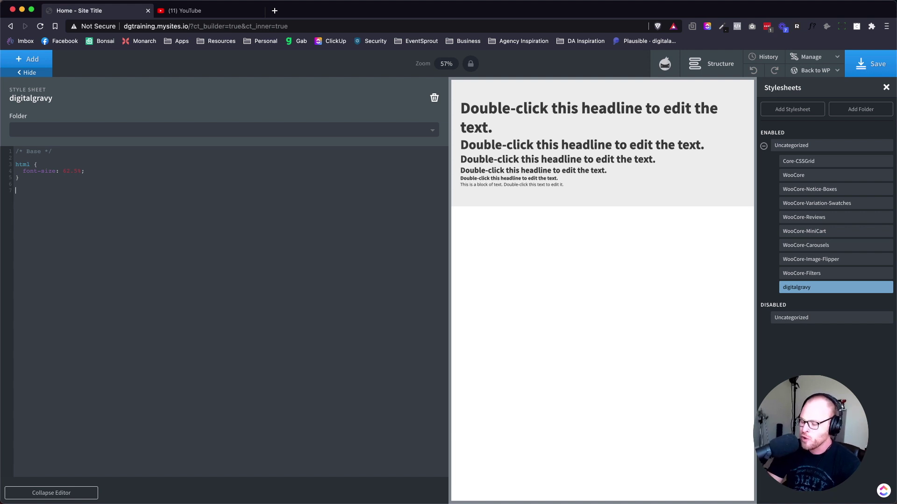
Write a scratch note of 16px below the html rule, highlight the 62.5% value, and replace the note with 10px.
{"action": "type", "text": "16px"}
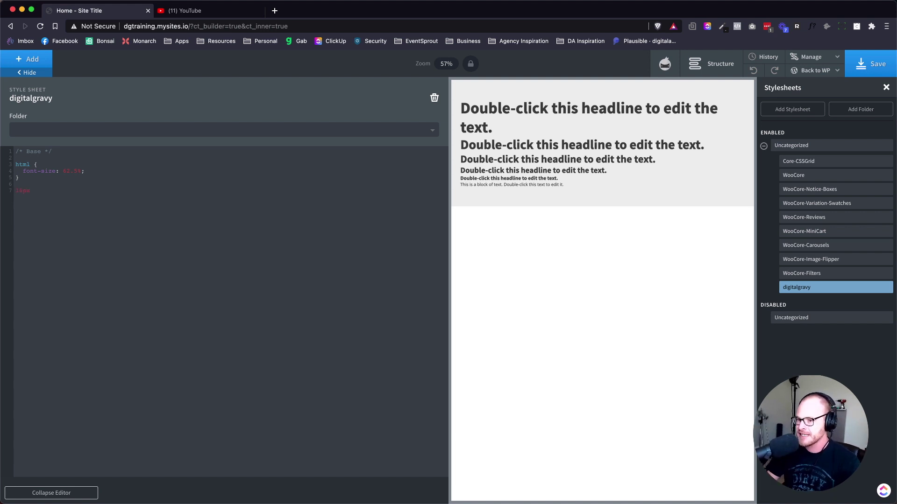
{"action": "left_click_drag", "start_coordinate": [61, 171], "coordinate": [82, 171]}
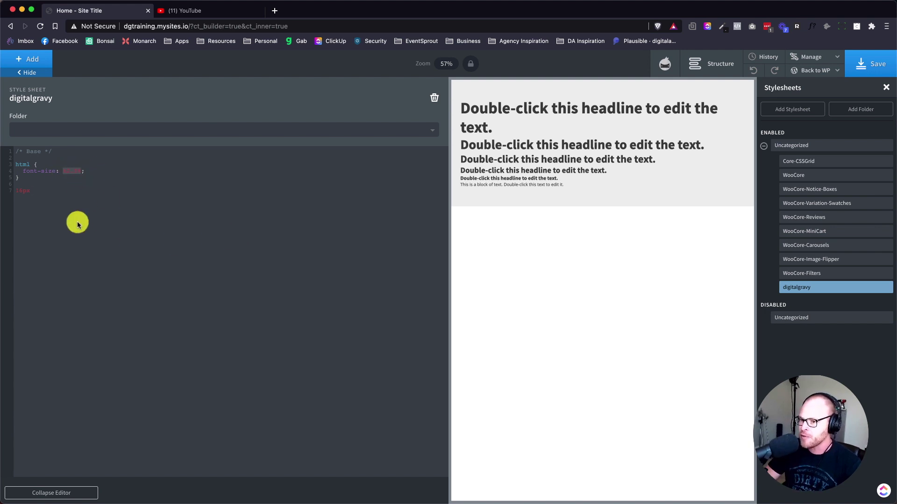
{"action": "left_click_drag", "start_coordinate": [41, 192], "coordinate": [12, 190]}
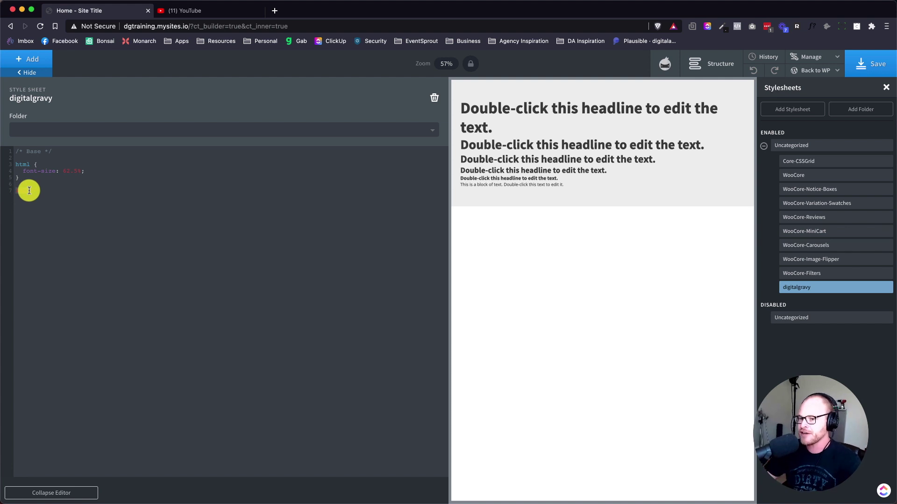
{"action": "left_click_drag", "start_coordinate": [79, 172], "coordinate": [63, 171]}
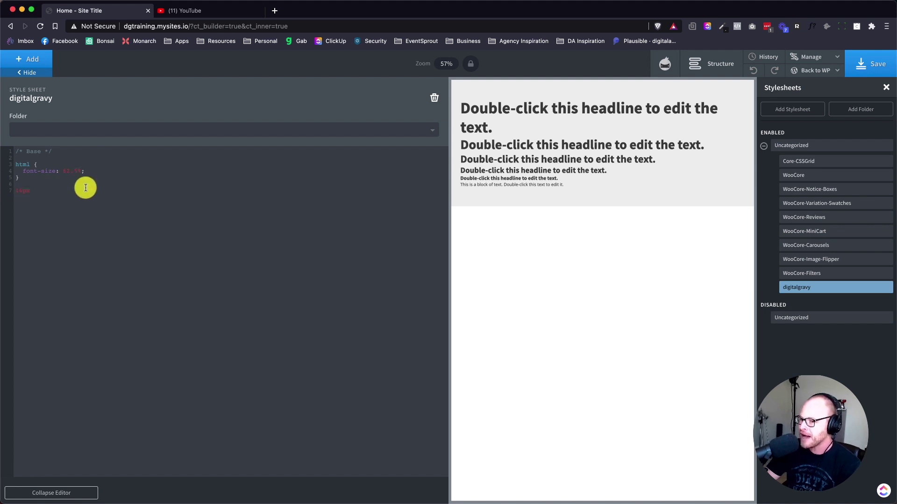
{"action": "left_click", "coordinate": [27, 190]}
{"action": "type", "text": "10px"}
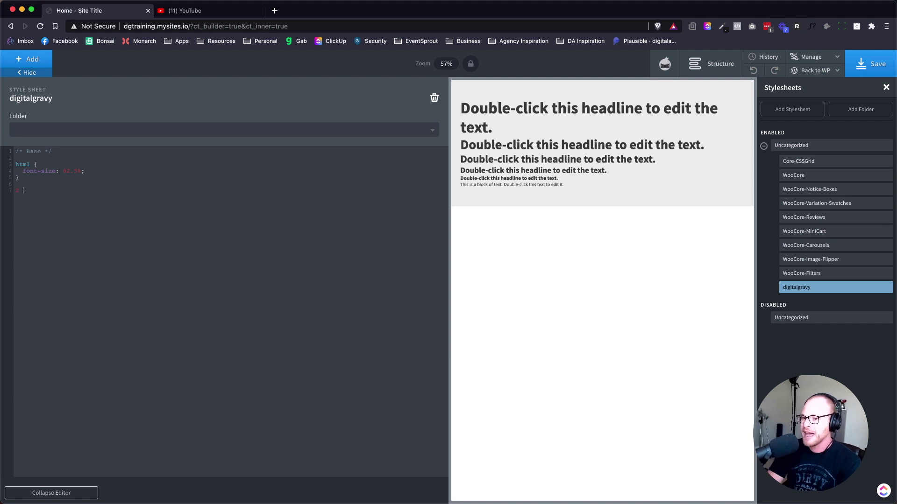
Highlight the html font-size rule in the stylesheet and return to the scratch line below it.
{"action": "key", "text": "Up"}
{"action": "key", "text": "shift+Left"}
{"action": "key", "text": "shift+Up"}
{"action": "key", "text": "shift+Up"}
{"action": "key", "text": "shift+Up"}
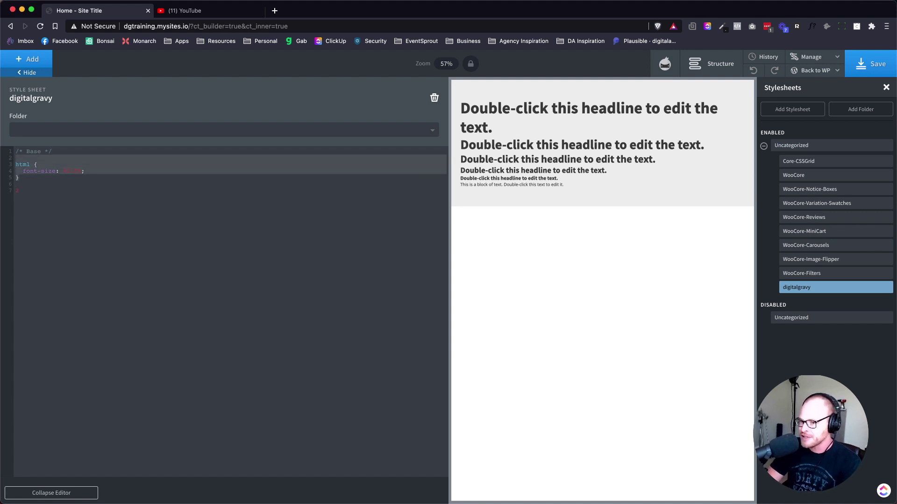
{"action": "key", "text": "Down"}
{"action": "key", "text": "Down"}
{"action": "key", "text": "Down"}
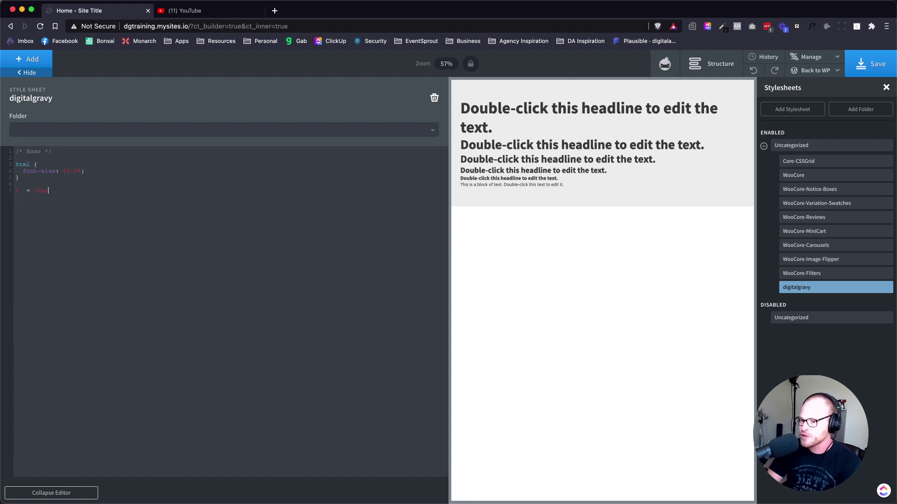
Write the sample conversions 3rem = 30px and 3.5rem = 35px below the html rule, and delete them again.
{"action": "key", "text": "BackSpace"}
{"action": "key", "text": "BackSpace"}
{"action": "key", "text": "BackSpace"}
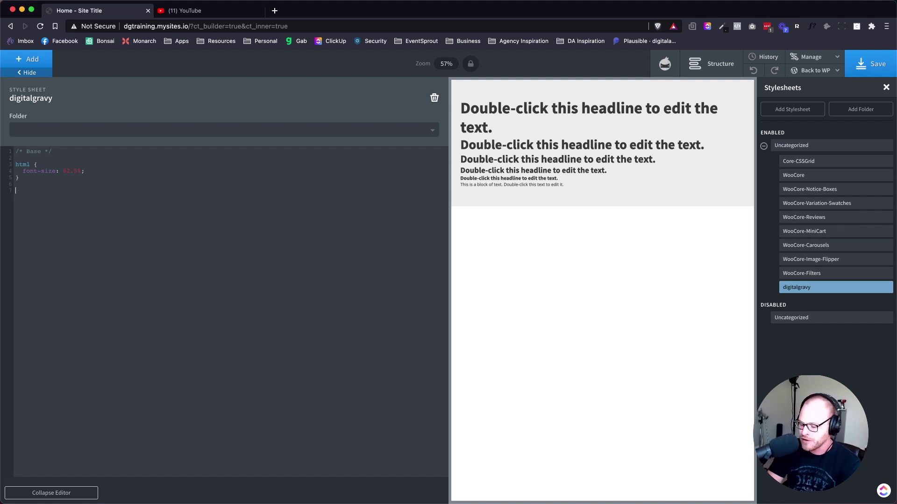
{"action": "type", "text": "30"}
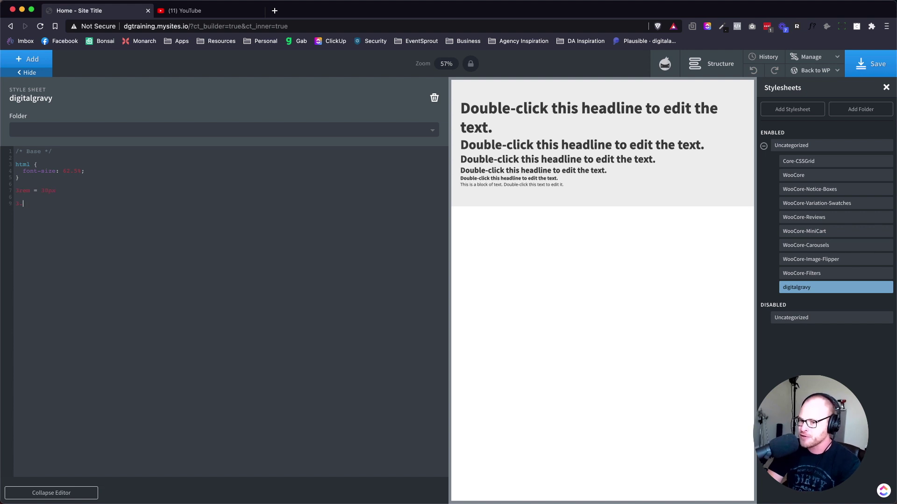
{"action": "type", "text": " == "}
{"action": "type", "text": "rem = 35px"}
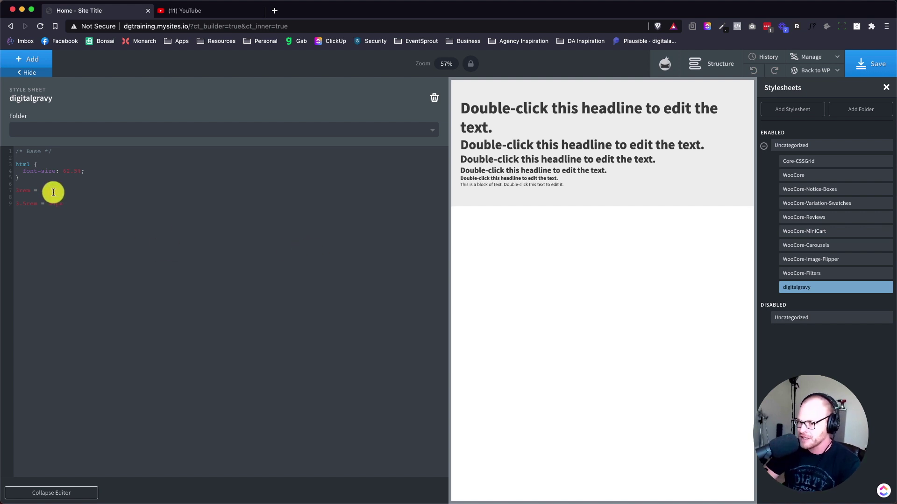
{"action": "left_click", "coordinate": [11, 193], "text": "shift"}
{"action": "key", "text": "BackSpace"}
{"action": "key", "text": "BackSpace"}
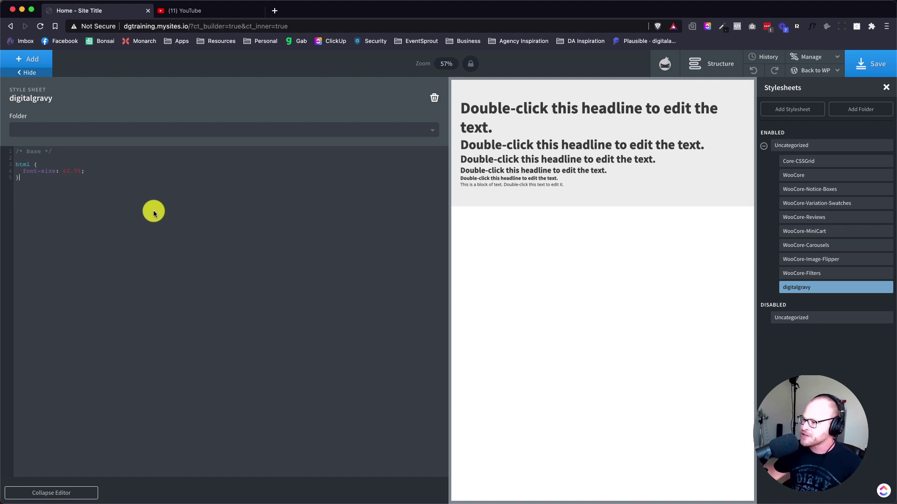
Review the html rule in the digitalgravy stylesheet and save the page.
{"action": "left_click_drag", "start_coordinate": [17, 164], "coordinate": [63, 173]}
{"action": "left_click", "coordinate": [64, 180]}
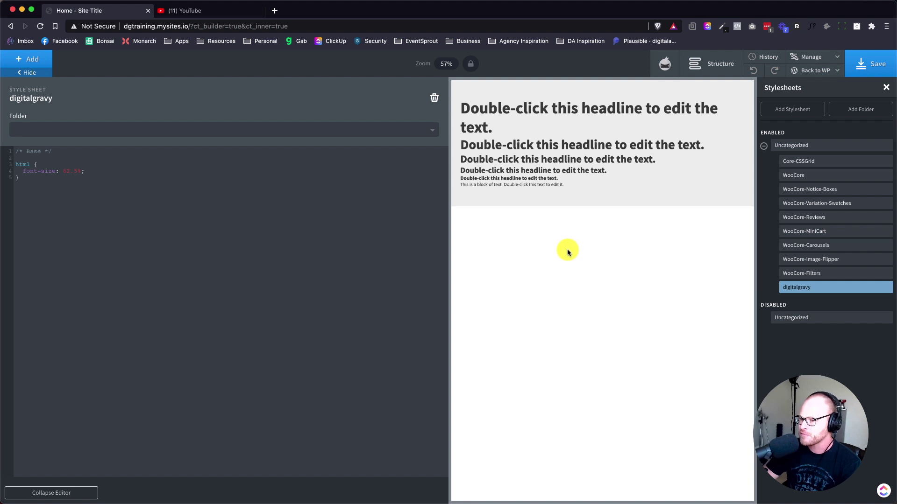
{"action": "left_click", "coordinate": [872, 62]}
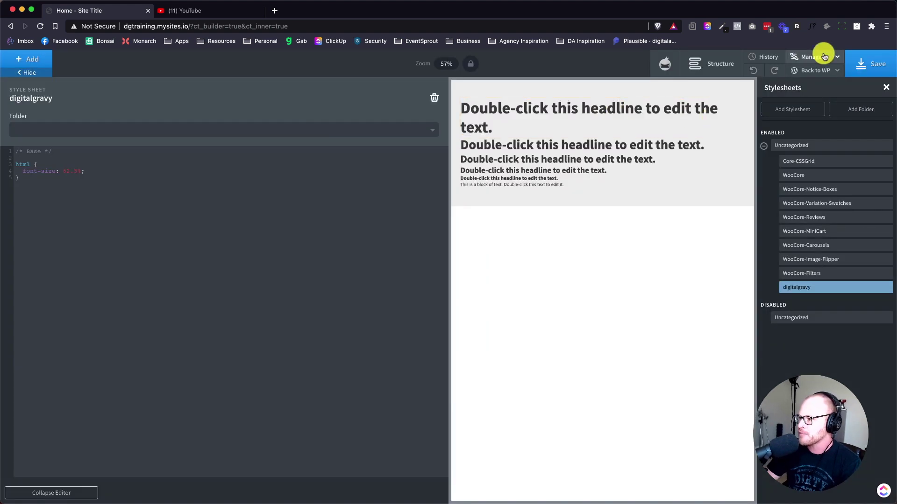
Return to the global heading styles and select the H1 heading in the section.
{"action": "left_click", "coordinate": [821, 55]}
{"action": "left_click", "coordinate": [816, 72]}
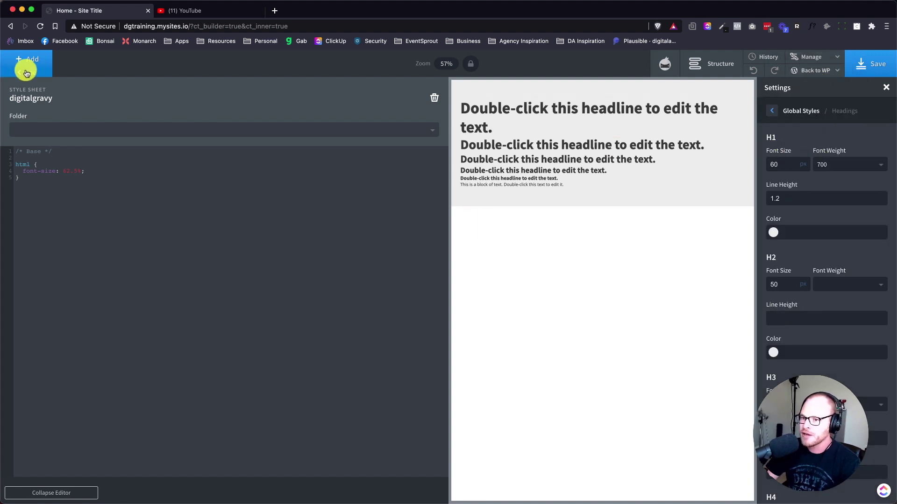
{"action": "left_click", "coordinate": [551, 145]}
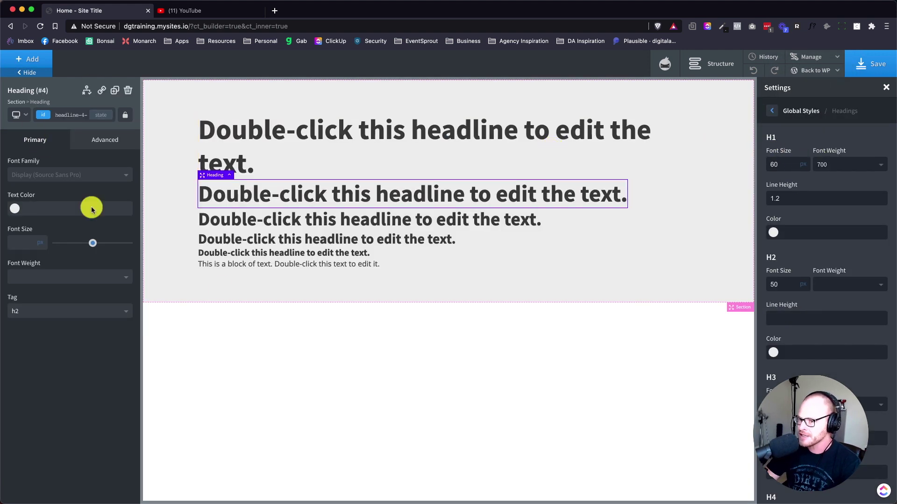
{"action": "left_click", "coordinate": [493, 123]}
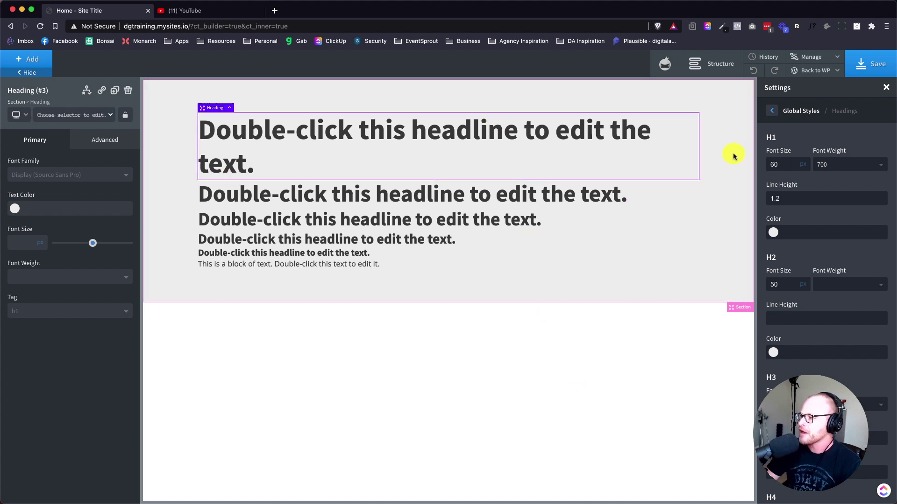
Clear the global font sizes of the H1, H2, H3, H4 and H5 headings.
{"action": "double_click", "coordinate": [786, 165]}
{"action": "key", "text": "BackSpace"}
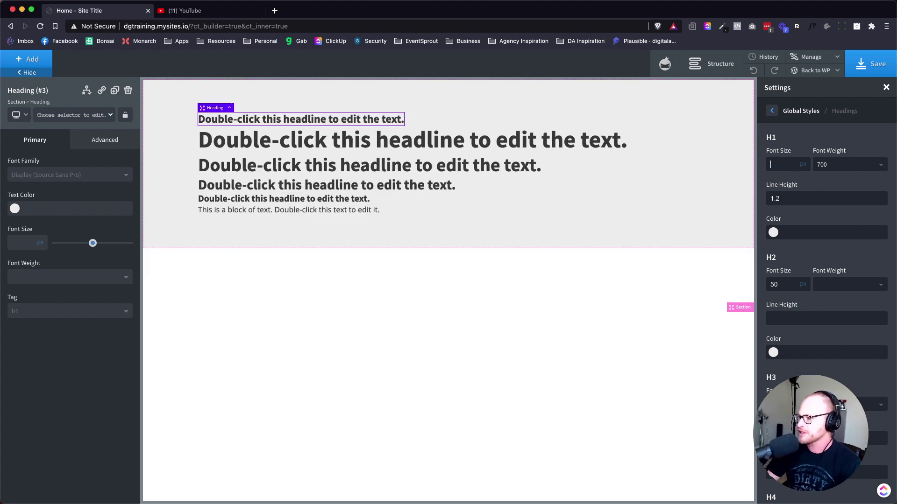
{"action": "double_click", "coordinate": [776, 287]}
{"action": "key", "text": "BackSpace"}
{"action": "scroll", "coordinate": [774, 287], "scroll_direction": "down", "scroll_amount": 4}
{"action": "double_click", "coordinate": [783, 228]}
{"action": "key", "text": "BackSpace"}
{"action": "scroll", "coordinate": [790, 247], "scroll_direction": "down", "scroll_amount": 3}
{"action": "double_click", "coordinate": [778, 230]}
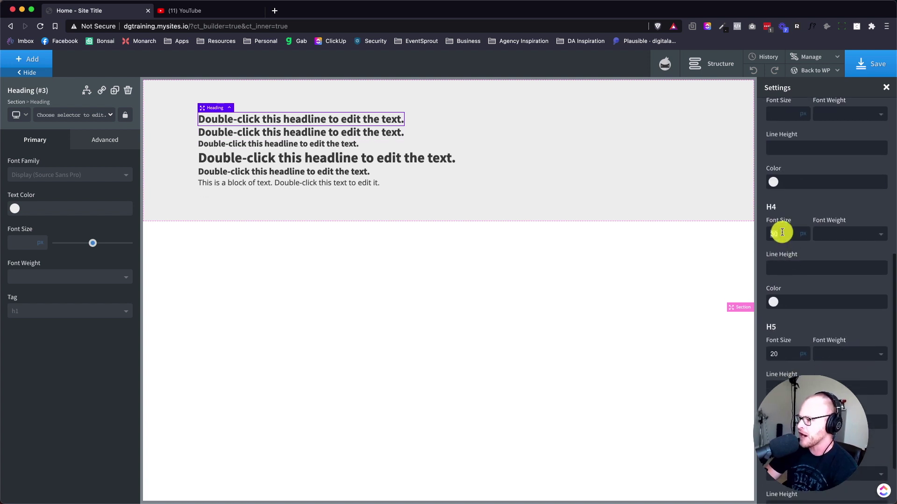
{"action": "key", "text": "BackSpace"}
{"action": "scroll", "coordinate": [786, 271], "scroll_direction": "down", "scroll_amount": 2}
{"action": "double_click", "coordinate": [782, 287]}
{"action": "key", "text": "BackSpace"}
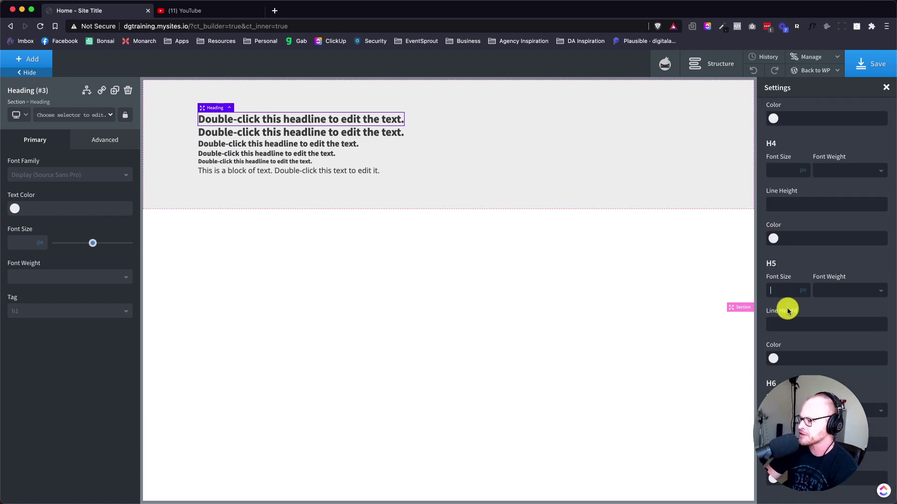
Set the font size units of the H1 to H5 global heading styles to the unitless option.
{"action": "scroll", "coordinate": [796, 161], "scroll_direction": "up", "scroll_amount": 10}
{"action": "mouse_move", "coordinate": [806, 163]}
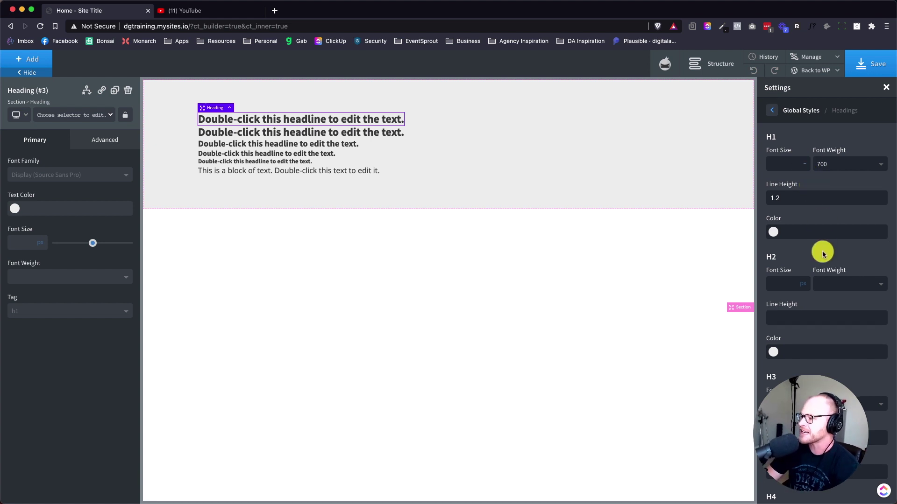
{"action": "scroll", "coordinate": [815, 233], "scroll_direction": "down", "scroll_amount": 3}
{"action": "scroll", "coordinate": [815, 261], "scroll_direction": "down", "scroll_amount": 2}
{"action": "left_click", "coordinate": [809, 204]}
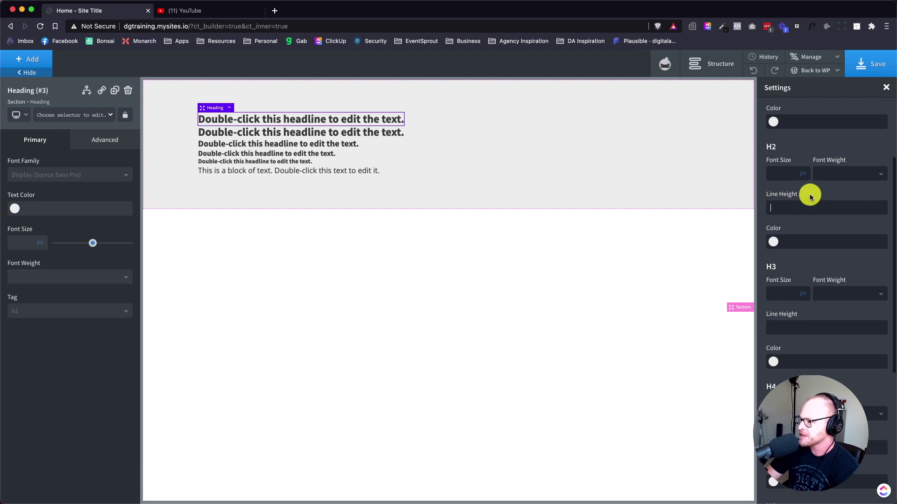
{"action": "scroll", "coordinate": [807, 194], "scroll_direction": "down", "scroll_amount": 5}
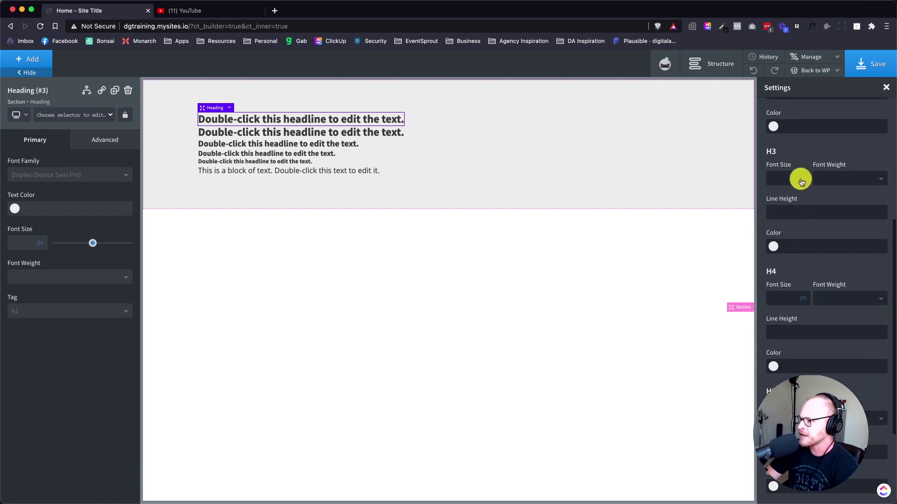
{"action": "scroll", "coordinate": [806, 211], "scroll_direction": "down", "scroll_amount": 4}
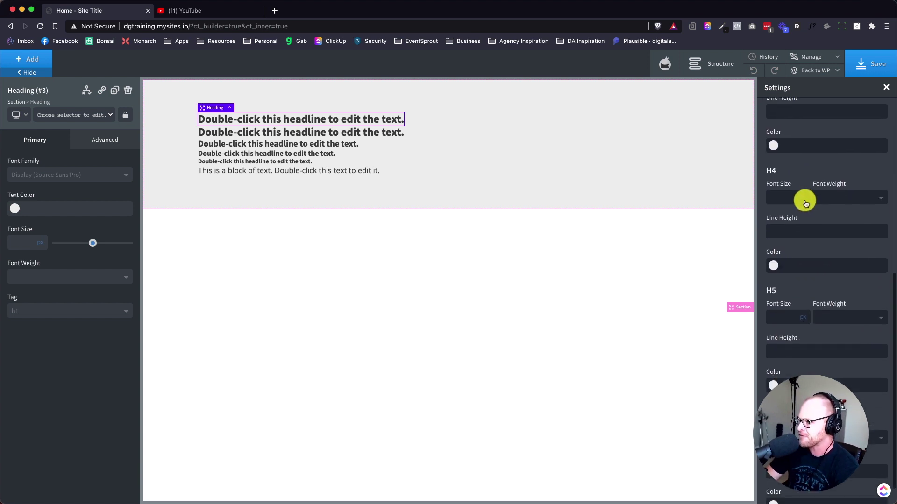
{"action": "scroll", "coordinate": [806, 220], "scroll_direction": "down", "scroll_amount": 1}
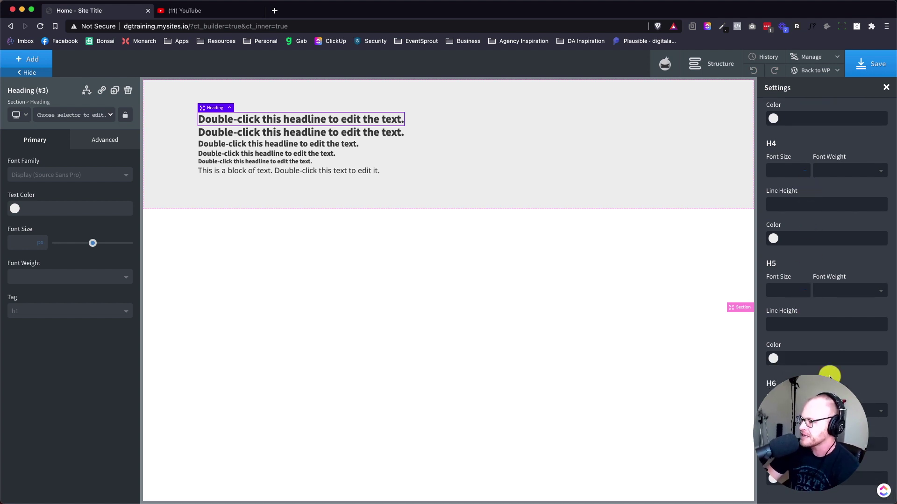
Open the bookmarked Fluid-responsive font-size calculator in a new browser tab and switch to it.
{"action": "scroll", "coordinate": [797, 313], "scroll_direction": "up", "scroll_amount": 15}
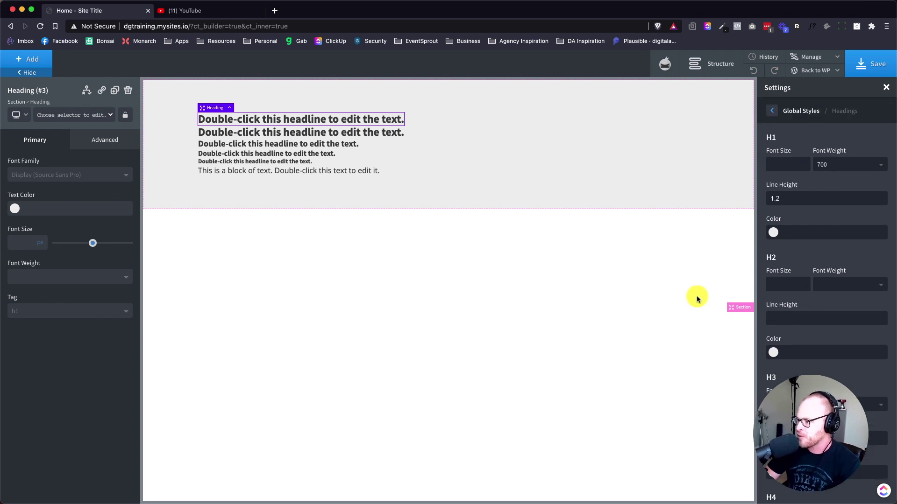
{"action": "left_click", "coordinate": [645, 170]}
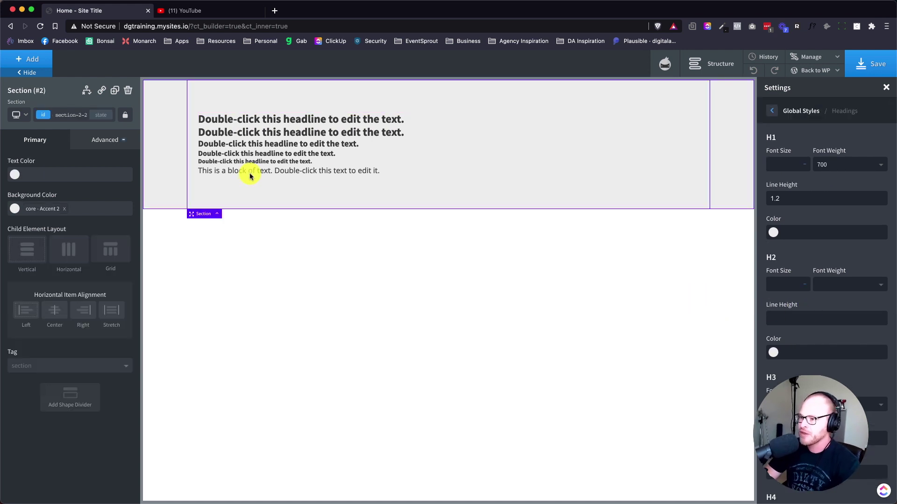
{"action": "left_click", "coordinate": [227, 46]}
{"action": "left_click", "coordinate": [243, 228], "text": "super"}
{"action": "mouse_move", "coordinate": [262, 41]}
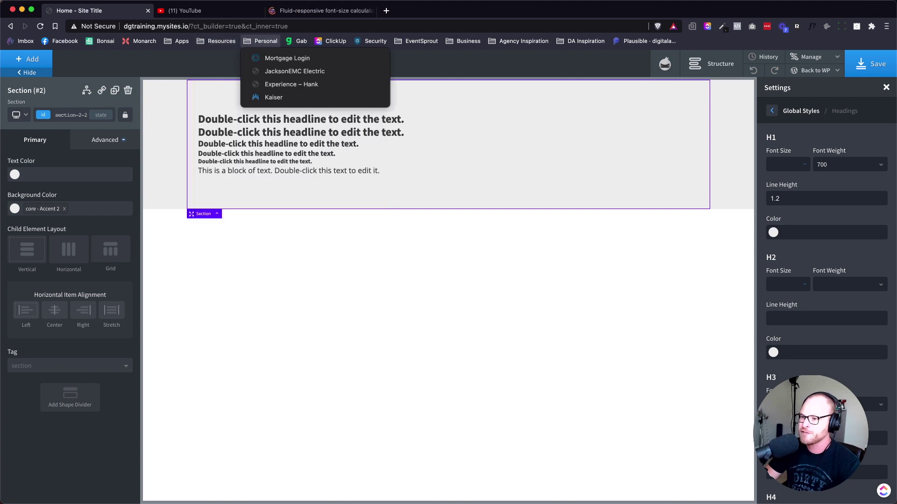
{"action": "left_click", "coordinate": [302, 10]}
{"action": "left_click", "coordinate": [301, 10]}
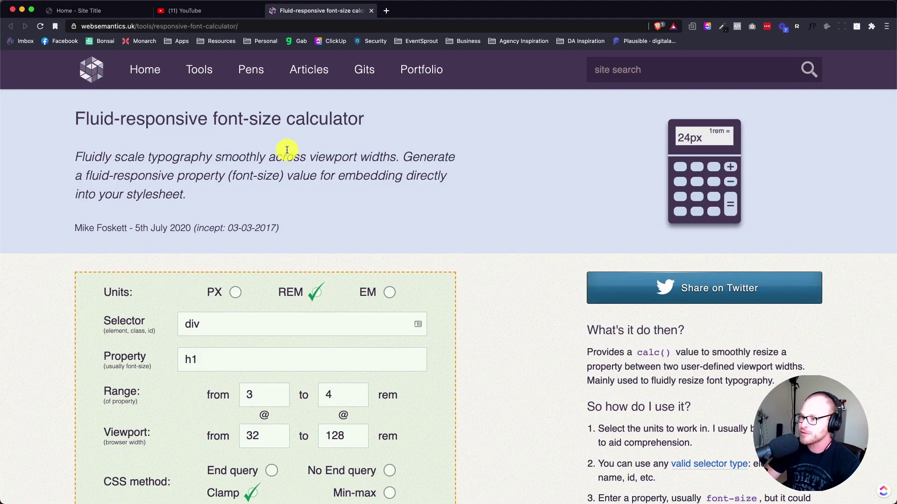
Examine the font-size calculator's units, selector, property, range and viewport settings and the clamp rule it generates.
{"action": "scroll", "coordinate": [283, 168], "scroll_direction": "down", "scroll_amount": 2}
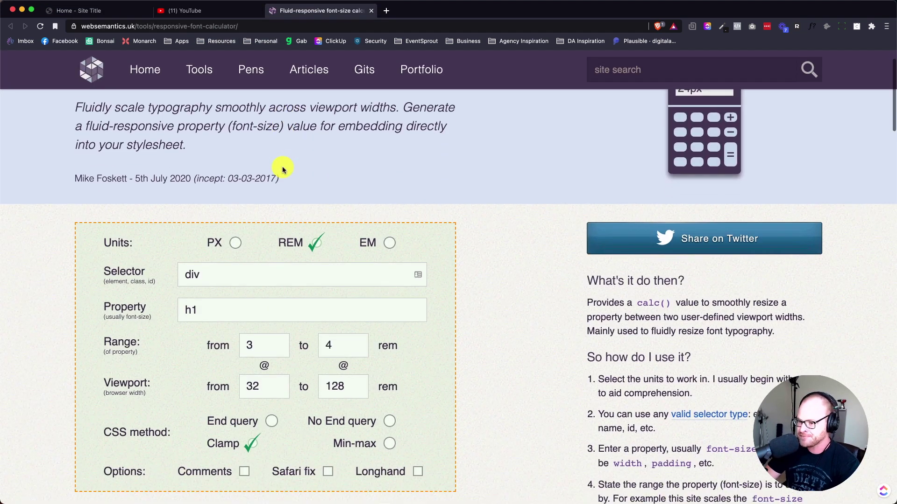
{"action": "scroll", "coordinate": [283, 169], "scroll_direction": "down", "scroll_amount": 3}
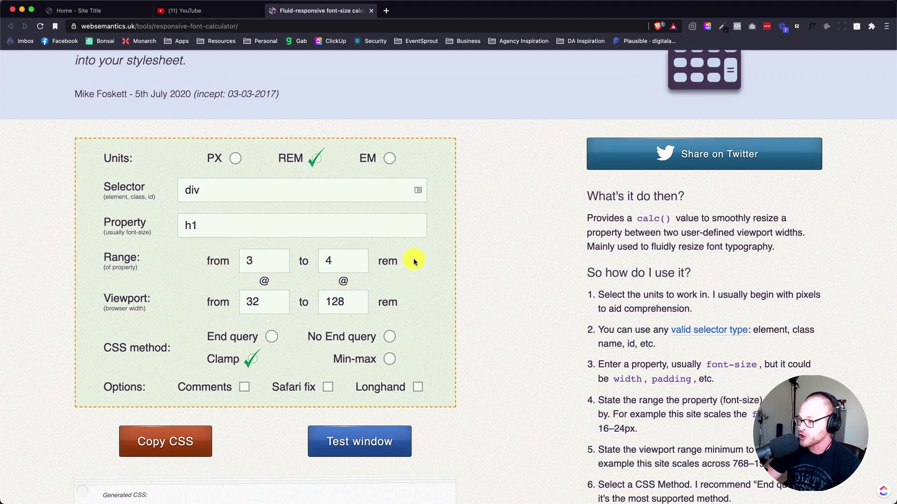
{"action": "scroll", "coordinate": [454, 257], "scroll_direction": "down", "scroll_amount": 4}
{"action": "scroll", "coordinate": [454, 257], "scroll_direction": "up", "scroll_amount": 5}
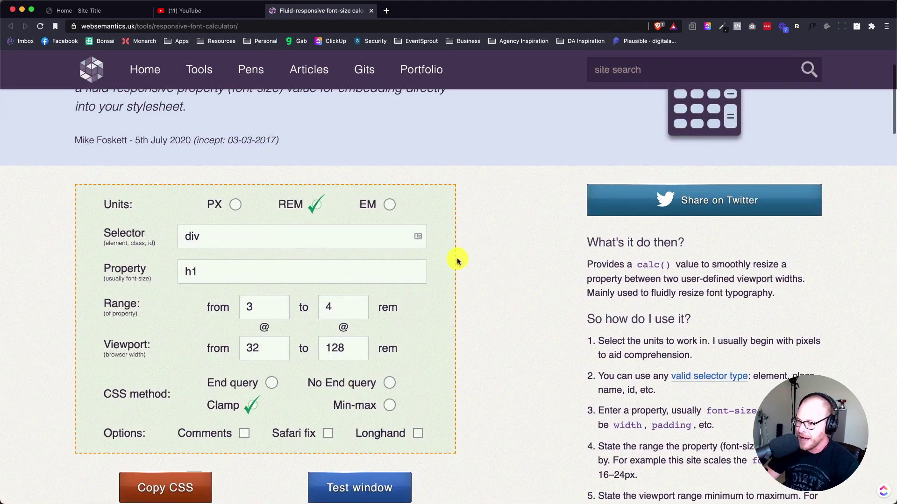
{"action": "scroll", "coordinate": [457, 262], "scroll_direction": "down", "scroll_amount": 2}
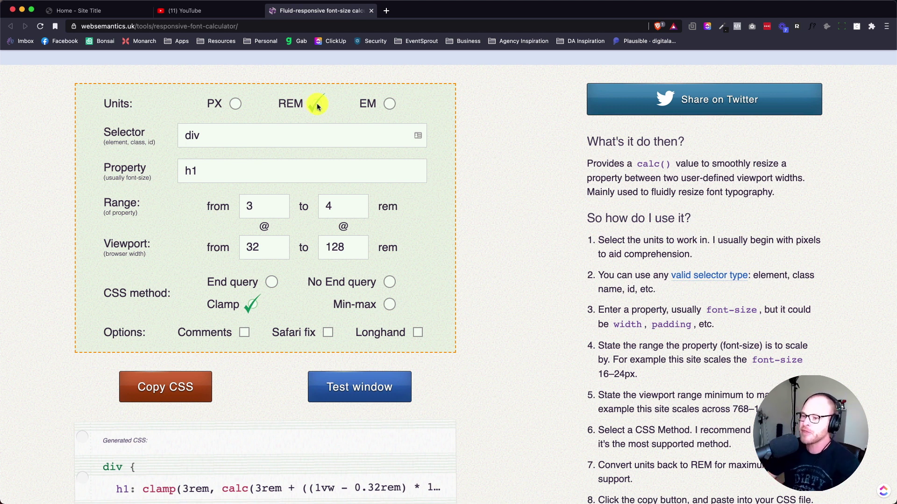
{"action": "mouse_move", "coordinate": [198, 136]}
{"action": "left_mouse_down"}
{"action": "mouse_move", "coordinate": [208, 136]}
{"action": "mouse_move", "coordinate": [188, 136]}
{"action": "left_mouse_up"}
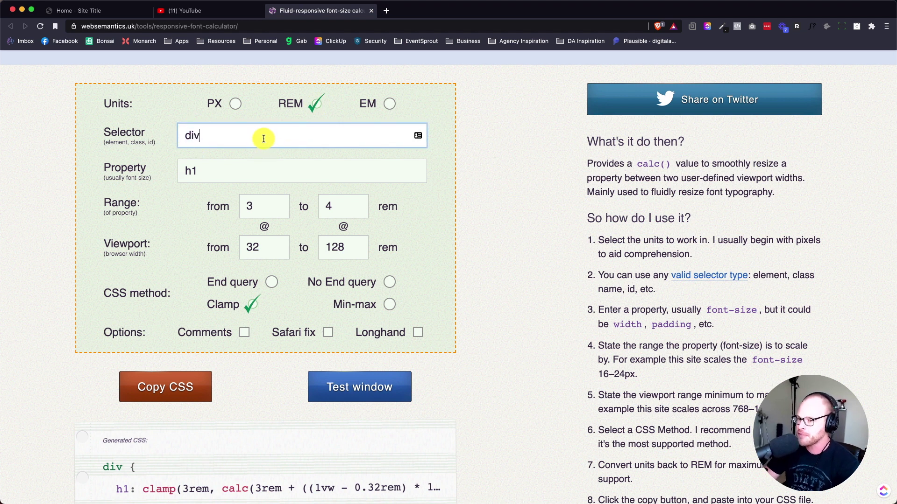
{"action": "left_click_drag", "start_coordinate": [192, 171], "coordinate": [222, 170]}
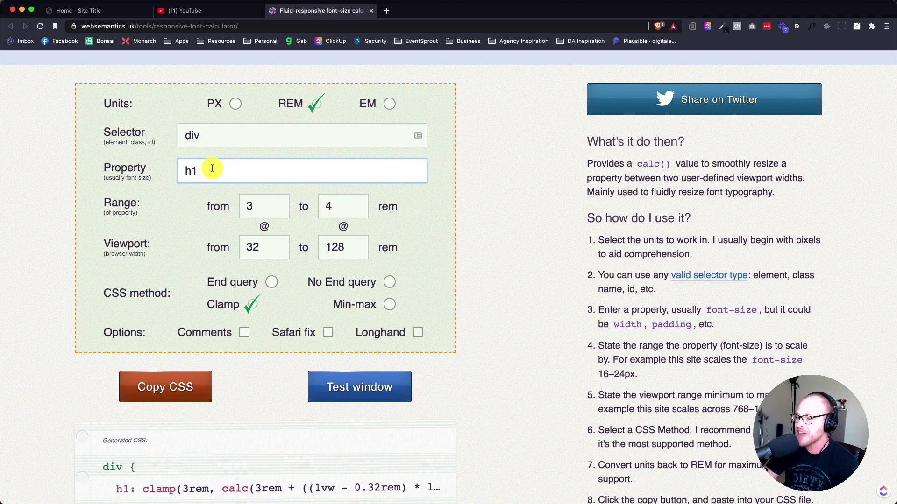
{"action": "scroll", "coordinate": [257, 487], "scroll_direction": "down", "scroll_amount": 5}
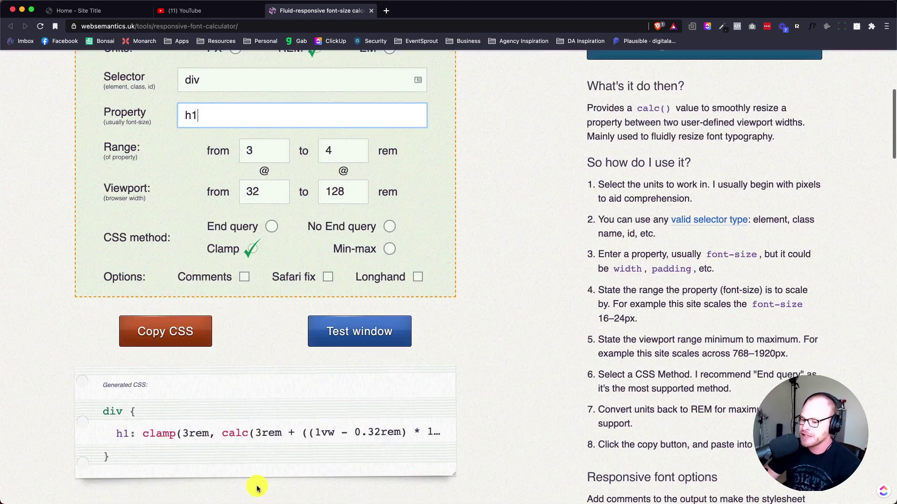
{"action": "scroll", "coordinate": [171, 287], "scroll_direction": "right", "scroll_amount": 4}
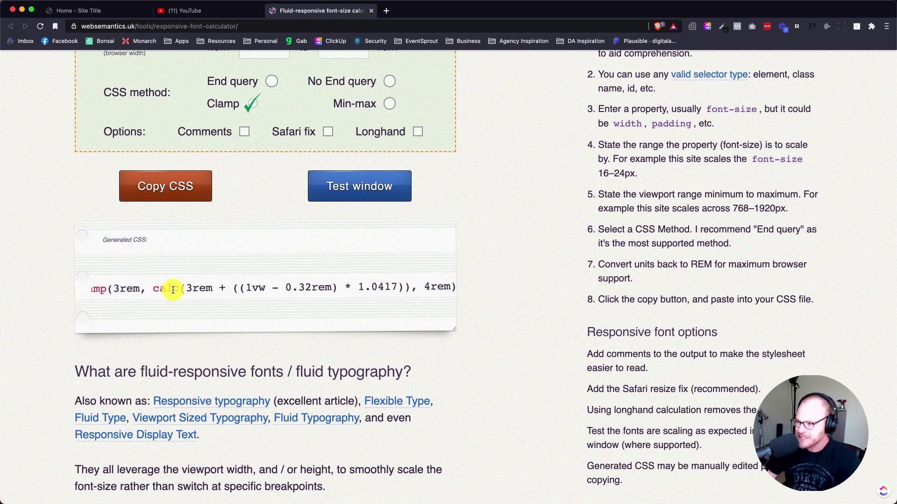
{"action": "scroll", "coordinate": [173, 286], "scroll_direction": "left", "scroll_amount": 3}
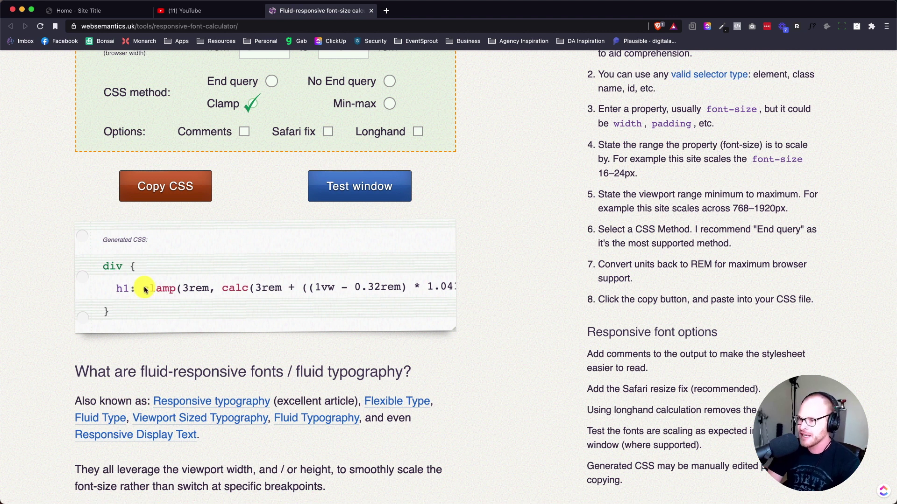
Write the sample expression clamp(value, value, value) in the address field of a new browser tab.
{"action": "key", "text": "super+t"}
{"action": "type", "text": "clamp()"}
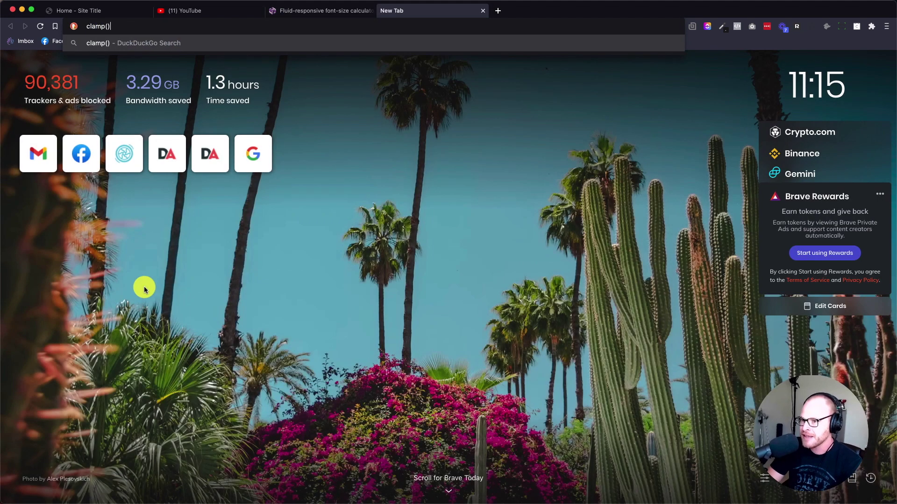
{"action": "key", "text": "Left"}
{"action": "type", "text": "value, value, value"}
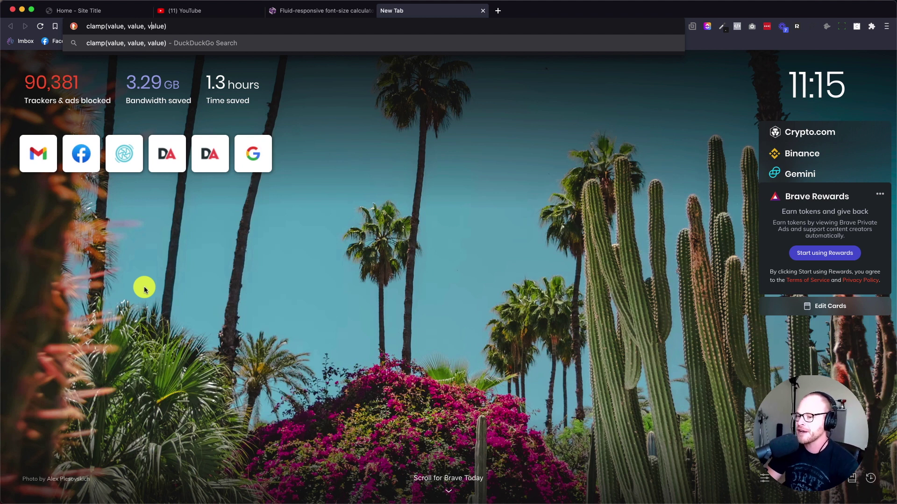
Highlight the first, middle and last values of the sample clamp expression in turn to examine its structure.
{"action": "key", "text": "shift+Left"}
{"action": "key", "text": "shift+Left"}
{"action": "key", "text": "shift+Left"}
{"action": "key", "text": "shift+Left"}
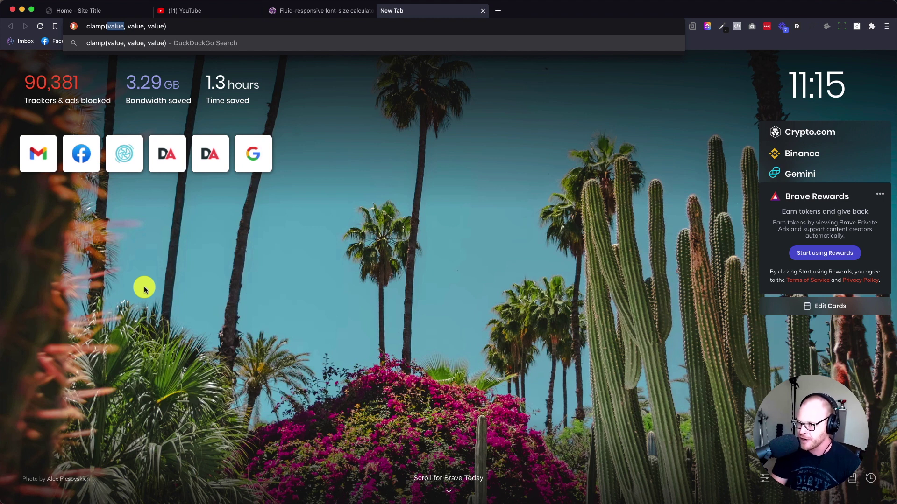
{"action": "key", "text": "Right"}
{"action": "key", "text": "Right"}
{"action": "key", "text": "Right"}
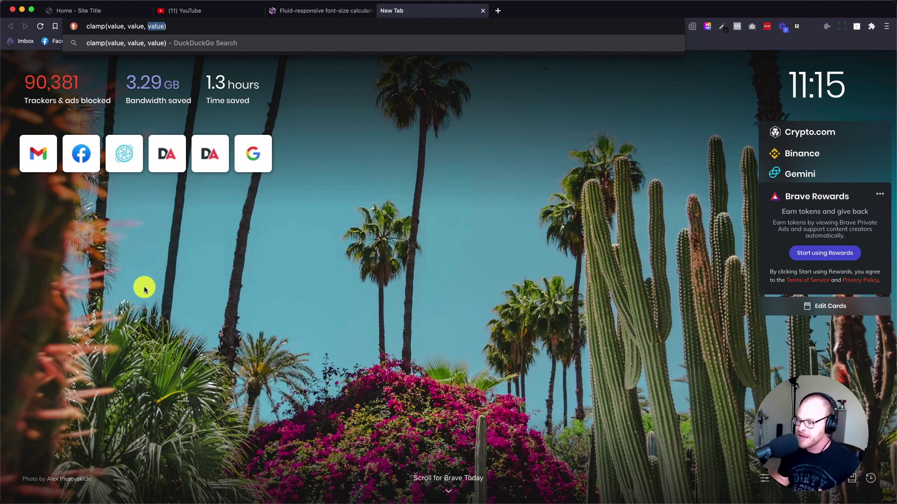
{"action": "key", "text": "Left"}
{"action": "key", "text": "Left"}
{"action": "key", "text": "Left"}
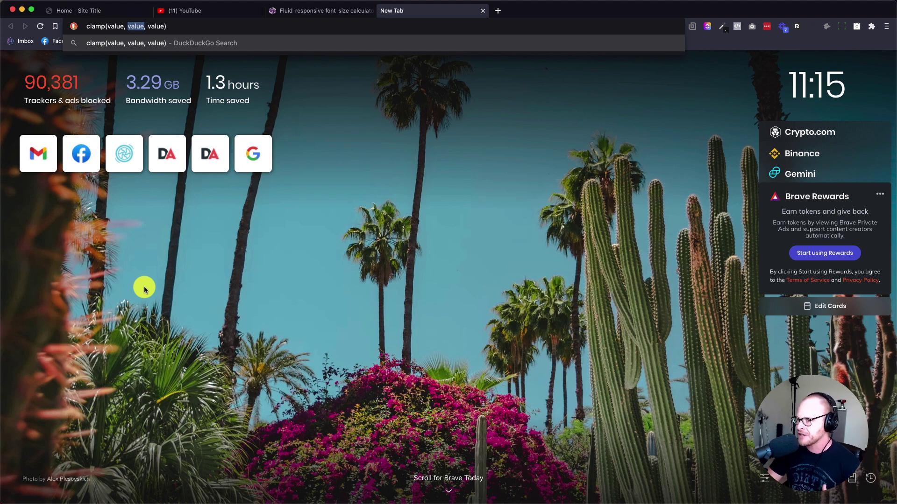
{"action": "key", "text": "Left"}
{"action": "key", "text": "Right"}
{"action": "key", "text": "Right"}
{"action": "key", "text": "Right"}
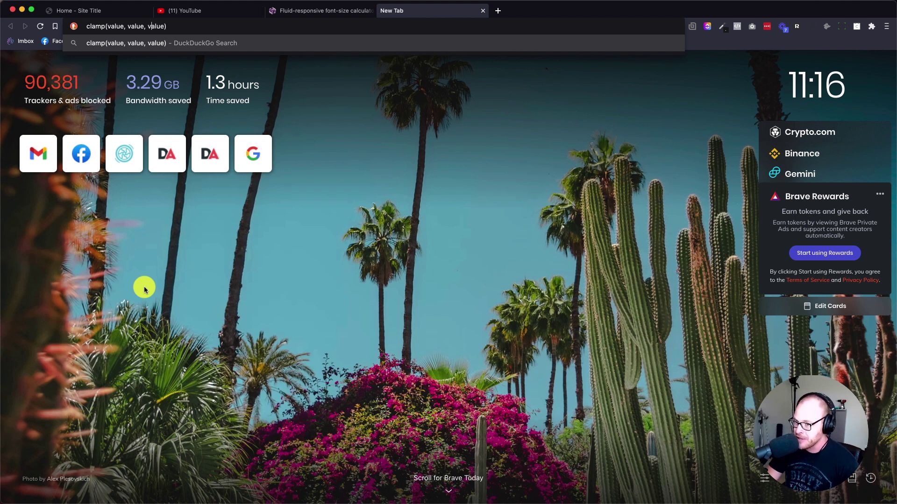
{"action": "left_click", "coordinate": [110, 25]}
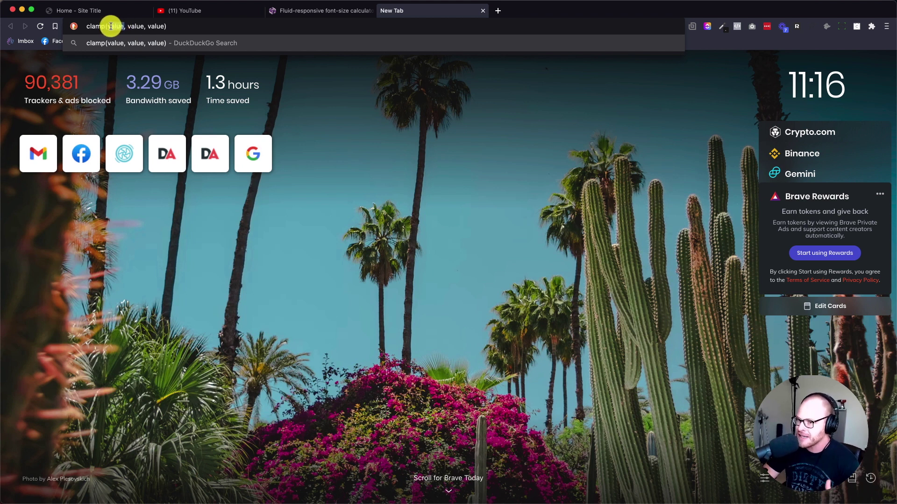
{"action": "double_click", "coordinate": [162, 26]}
{"action": "double_click", "coordinate": [131, 26]}
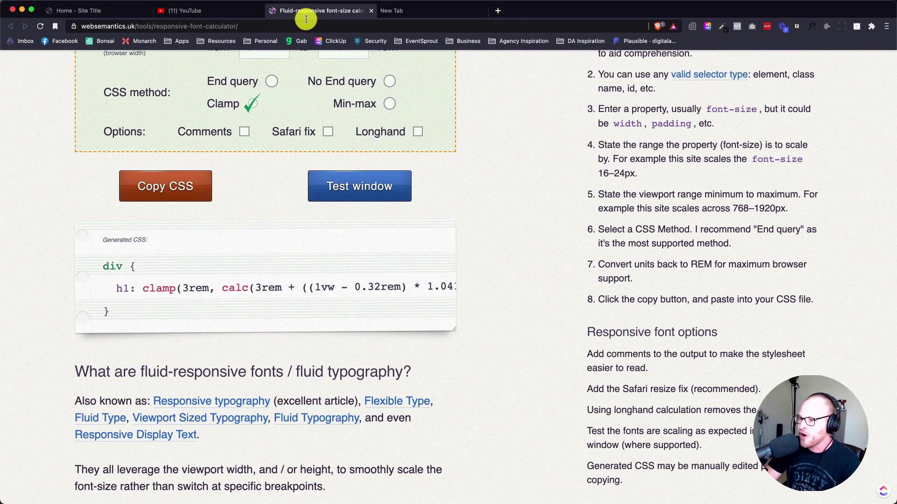
Return to the font-size calculator and highlight the minimum of its property range.
{"action": "left_click", "coordinate": [310, 10]}
{"action": "scroll", "coordinate": [278, 261], "scroll_direction": "up", "scroll_amount": 5}
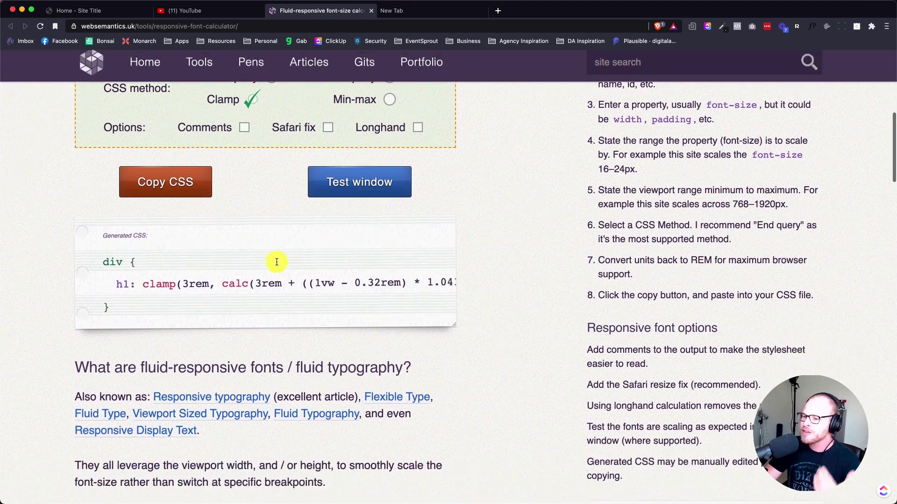
{"action": "left_click", "coordinate": [244, 149]}
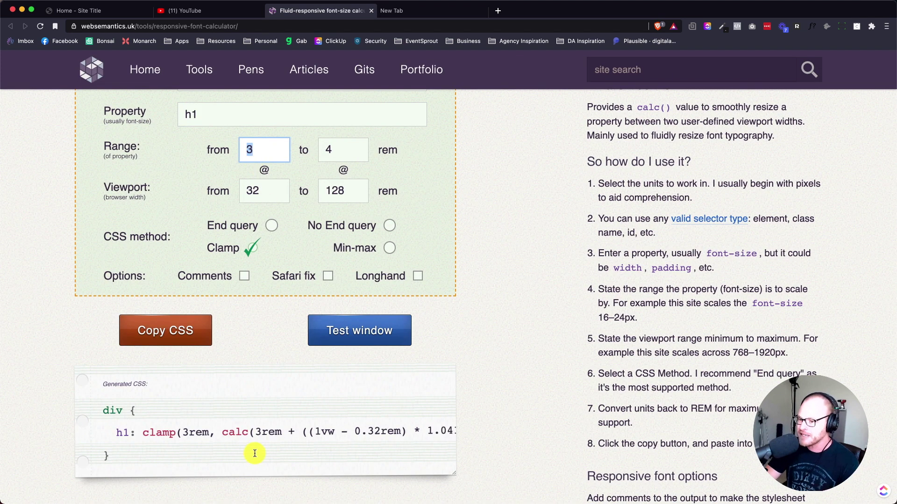
Replace the first value of the sample clamp expression in the new tab with 3rem.
{"action": "left_click", "coordinate": [391, 10]}
{"action": "left_click_drag", "start_coordinate": [136, 27], "coordinate": [112, 27]}
{"action": "double_click", "coordinate": [112, 27]}
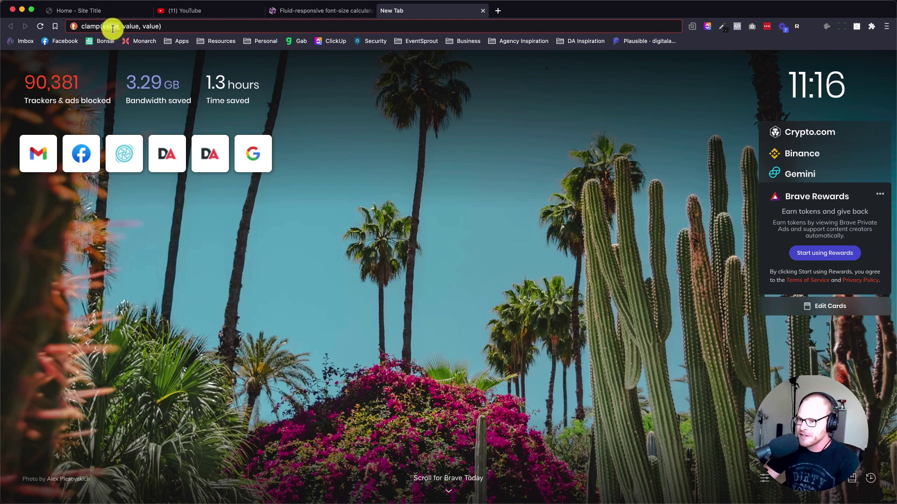
{"action": "key", "text": "BackSpace"}
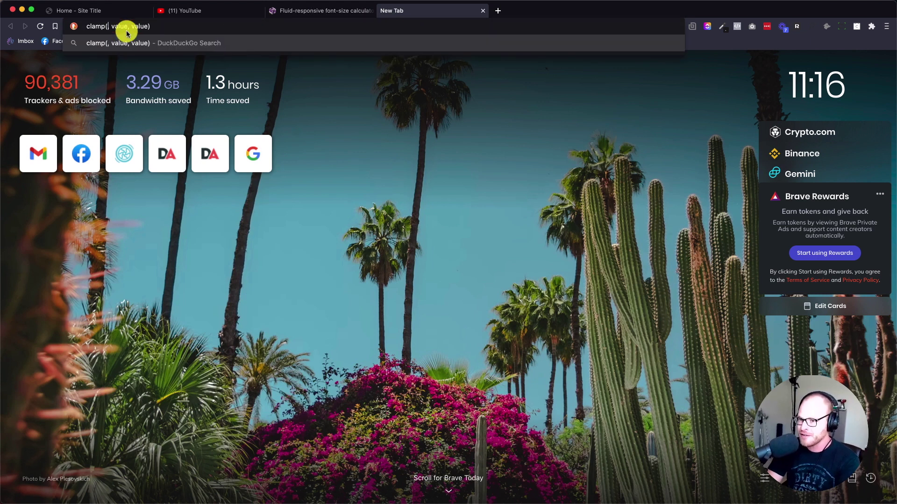
{"action": "type", "text": "3rem"}
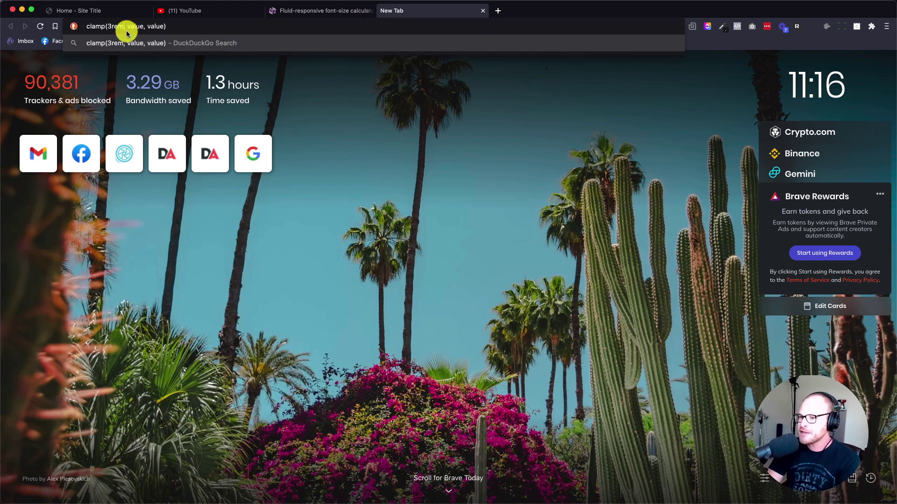
Replace the middle value of the sample clamp expression with 5rem and the last value with 7rem.
{"action": "key", "text": "BackSpace"}
{"action": "key", "text": "BackSpace"}
{"action": "key", "text": "BackSpace"}
{"action": "key", "text": "BackSpace"}
{"action": "key", "text": "BackSpace"}
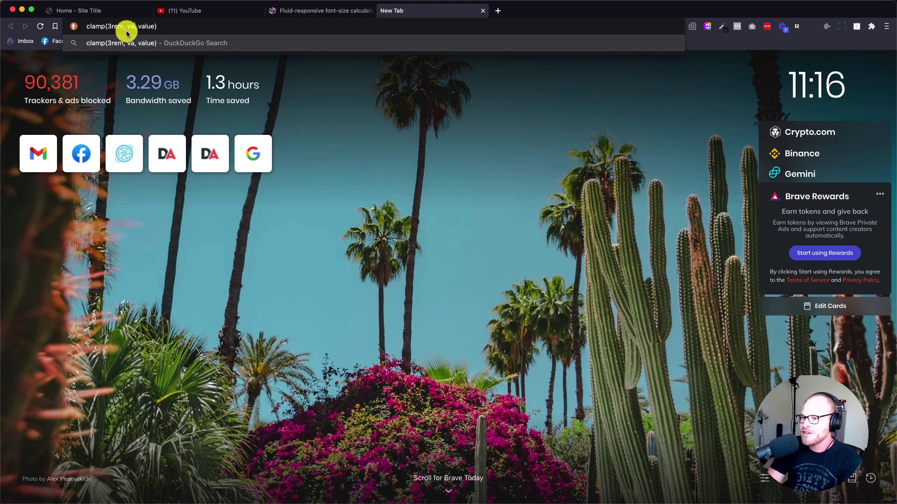
{"action": "type", "text": "5rem"}
{"action": "key", "text": "BackSpace"}
{"action": "key", "text": "BackSpace"}
{"action": "key", "text": "BackSpace"}
{"action": "key", "text": "BackSpace"}
{"action": "key", "text": "BackSpace"}
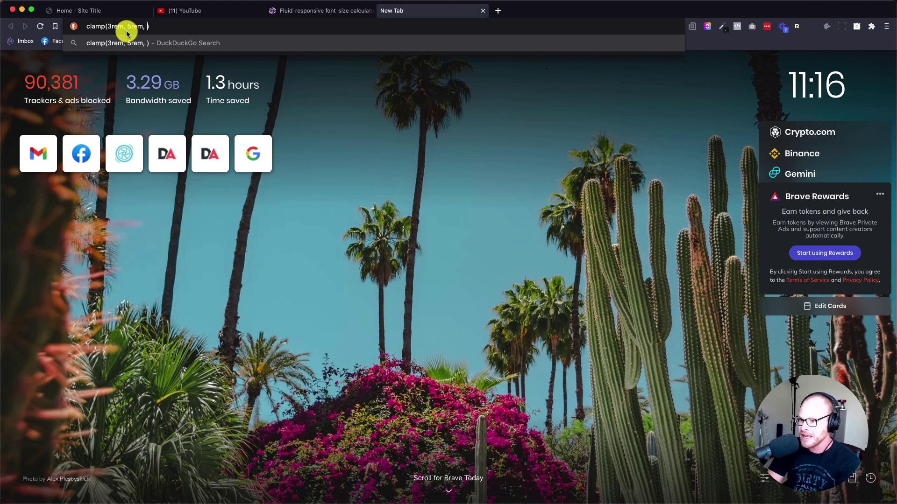
{"action": "type", "text": "7rem"}
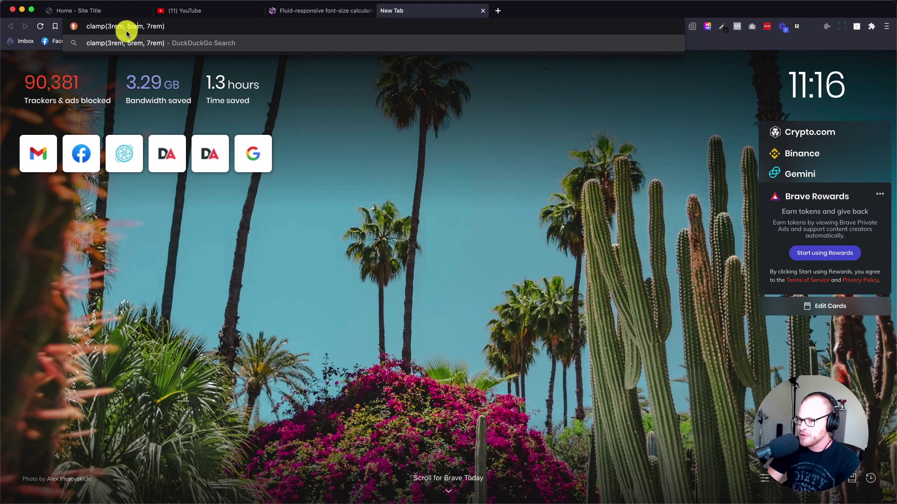
Replace the middle value of the sample clamp expression with calc().
{"action": "key", "text": "BackSpace"}
{"action": "key", "text": "BackSpace"}
{"action": "key", "text": "BackSpace"}
{"action": "key", "text": "BackSpace"}
{"action": "type", "text": "calc()"}
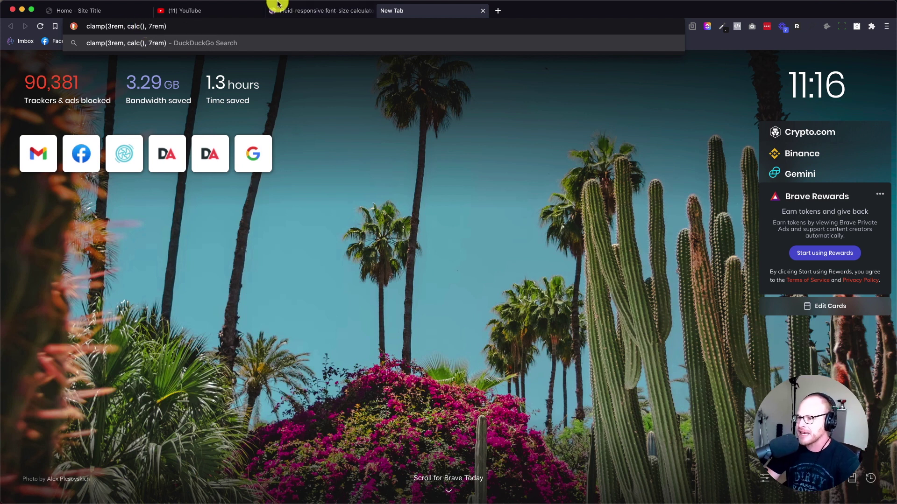
Examine the calc() part of the font-size calculator's generated CSS and the minimum of its property range.
{"action": "left_click", "coordinate": [292, 11]}
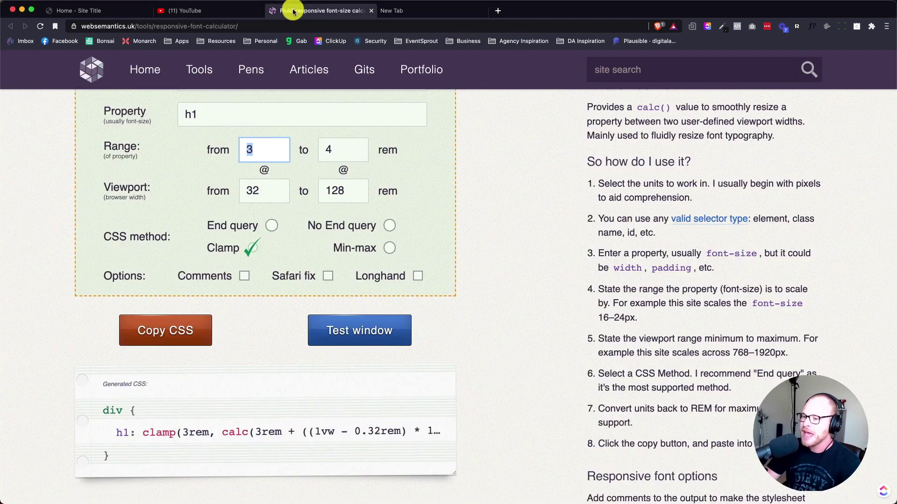
{"action": "double_click", "coordinate": [240, 160]}
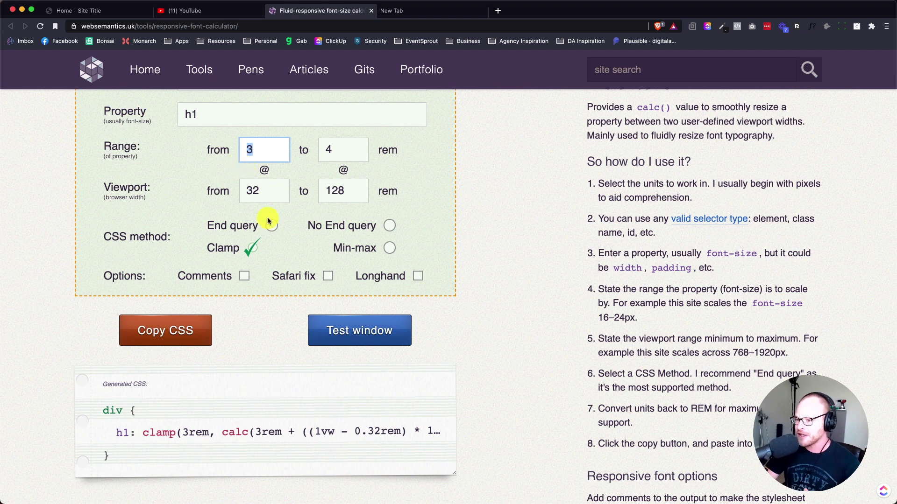
{"action": "left_click", "coordinate": [224, 432]}
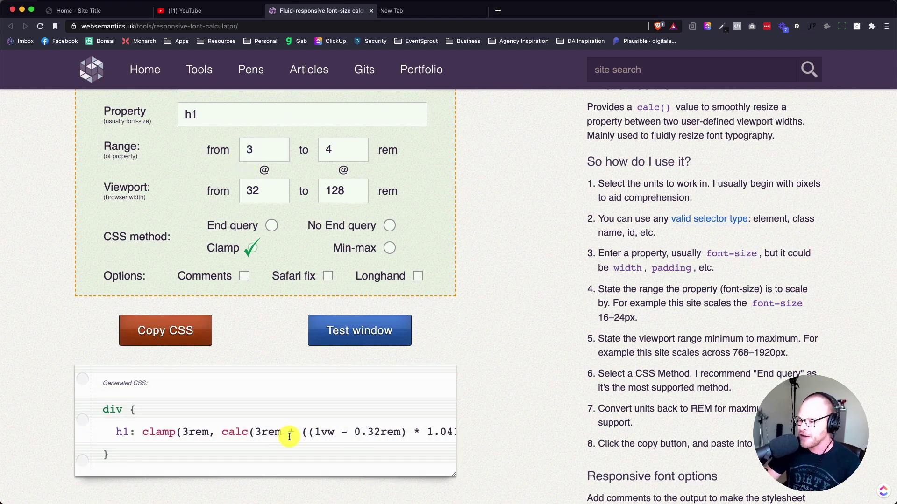
{"action": "scroll", "coordinate": [414, 432], "scroll_direction": "right", "scroll_amount": 3}
{"action": "scroll", "coordinate": [415, 432], "scroll_direction": "left", "scroll_amount": 3}
{"action": "scroll", "coordinate": [459, 330], "scroll_direction": "up", "scroll_amount": 2}
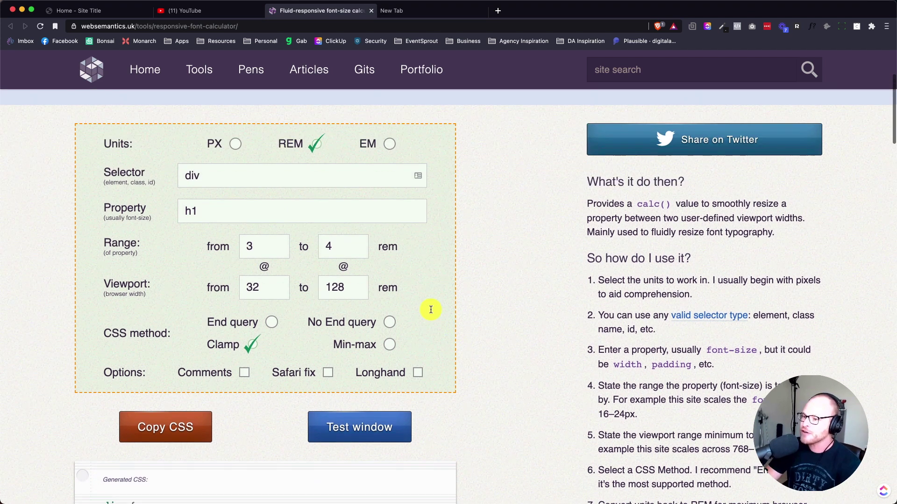
{"action": "left_click", "coordinate": [251, 247]}
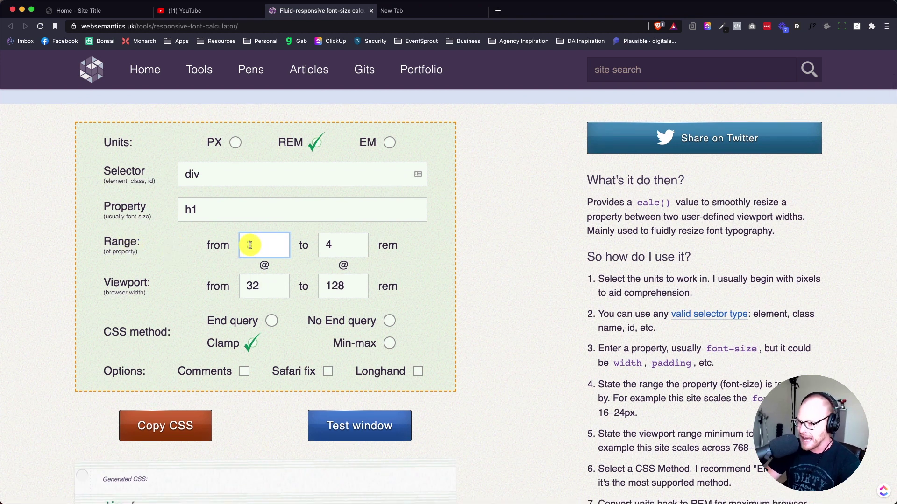
Examine the calculator's viewport minimum and maximum together with its property range and the generated CSS.
{"action": "triple_click", "coordinate": [115, 282]}
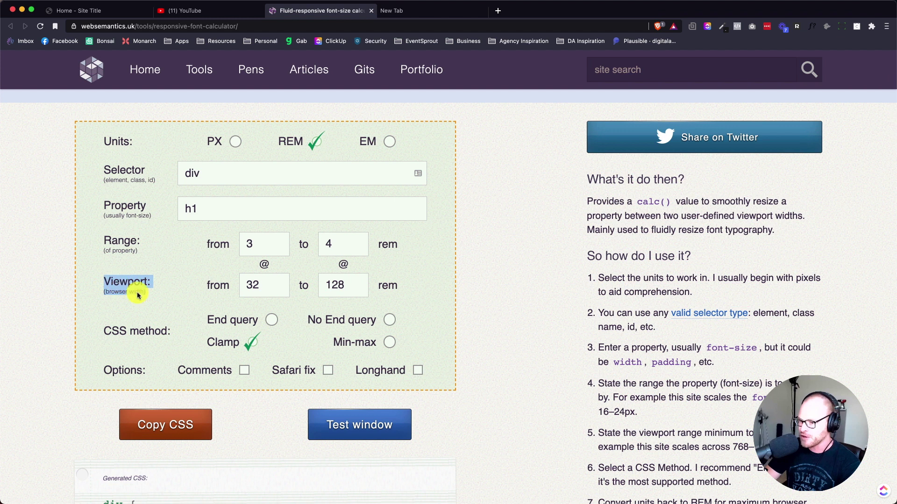
{"action": "left_click_drag", "start_coordinate": [274, 285], "coordinate": [246, 284]}
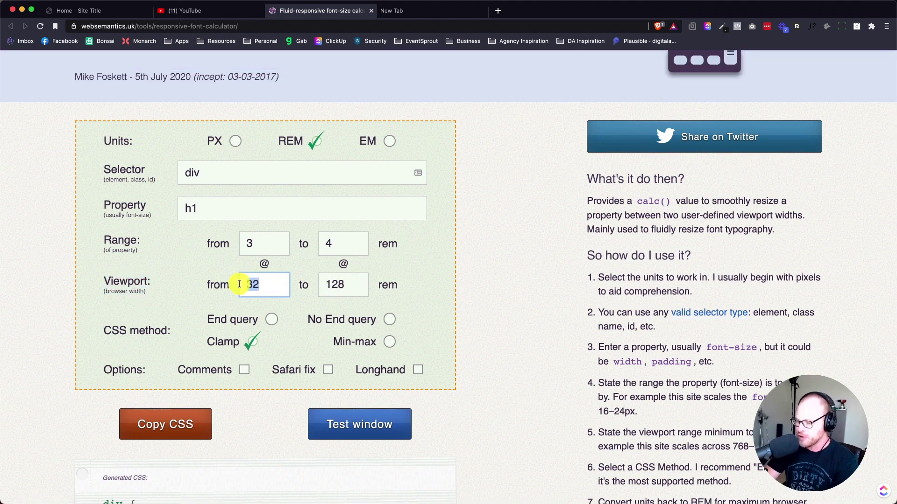
{"action": "left_click_drag", "start_coordinate": [364, 284], "coordinate": [329, 284]}
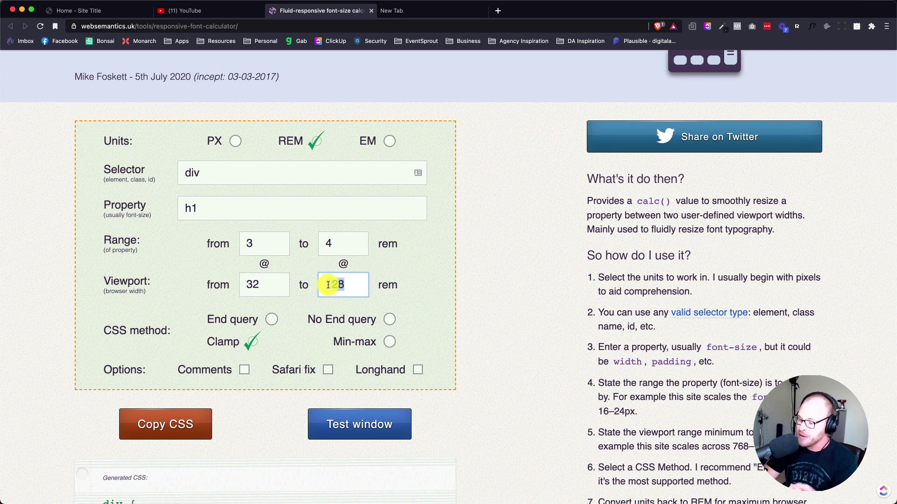
{"action": "left_click_drag", "start_coordinate": [277, 244], "coordinate": [249, 243]}
{"action": "left_click_drag", "start_coordinate": [336, 244], "coordinate": [321, 240]}
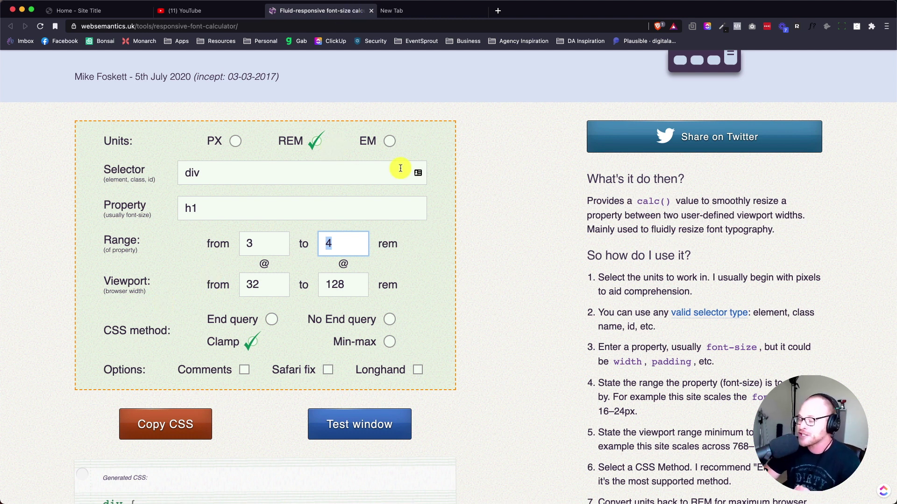
{"action": "left_click", "coordinate": [524, 237]}
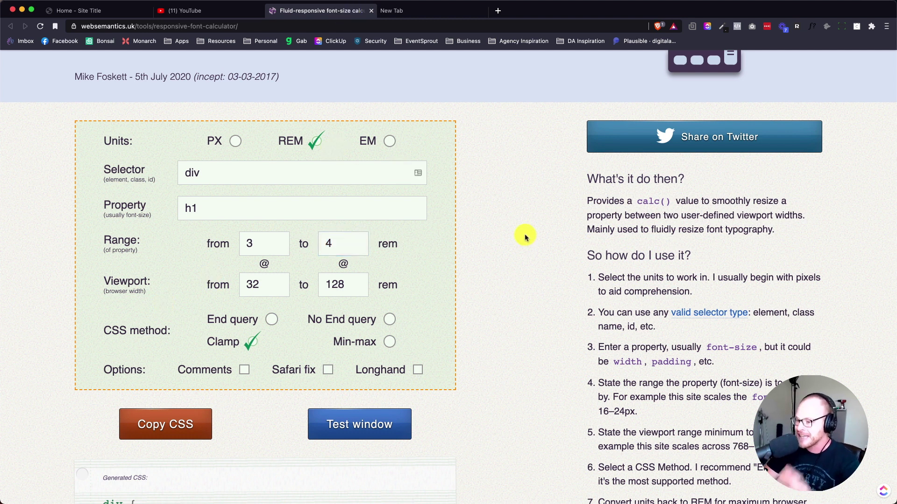
{"action": "scroll", "coordinate": [475, 226], "scroll_direction": "up", "scroll_amount": 1}
{"action": "scroll", "coordinate": [327, 219], "scroll_direction": "down", "scroll_amount": 5}
{"action": "double_click", "coordinate": [265, 184]}
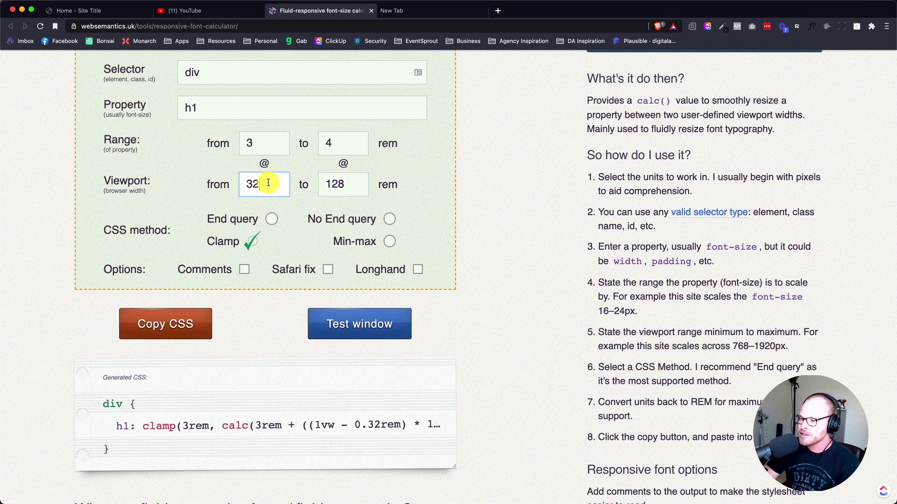
In the Oxygen builder's global Width & Breakpoints settings, set the page width to 1280 px and save.
{"action": "left_click", "coordinate": [99, 10]}
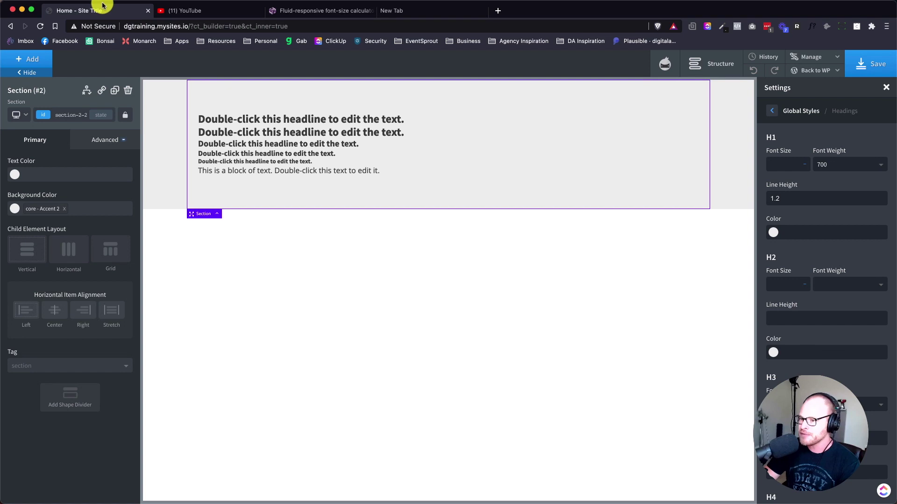
{"action": "left_click", "coordinate": [772, 110]}
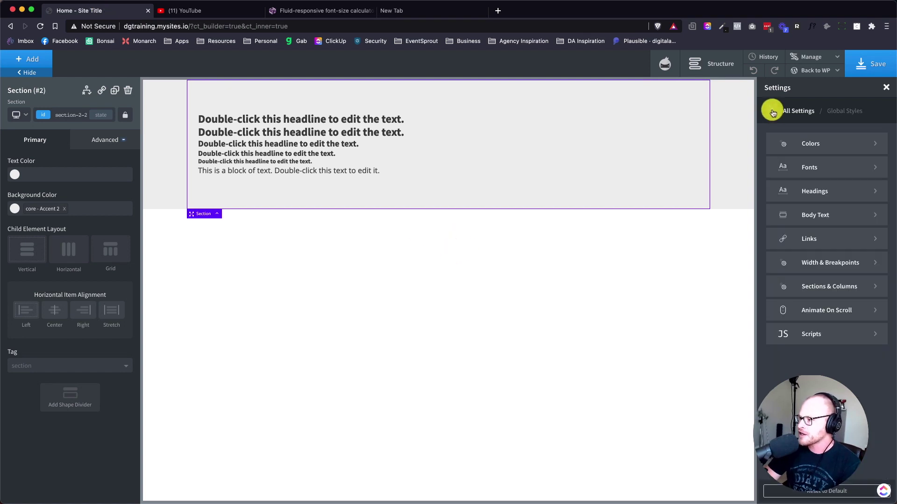
{"action": "left_click", "coordinate": [822, 263]}
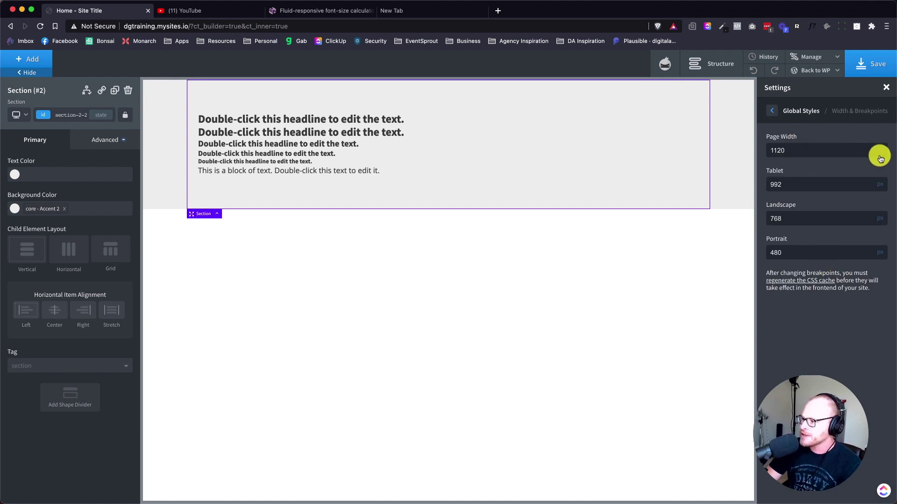
{"action": "double_click", "coordinate": [778, 150]}
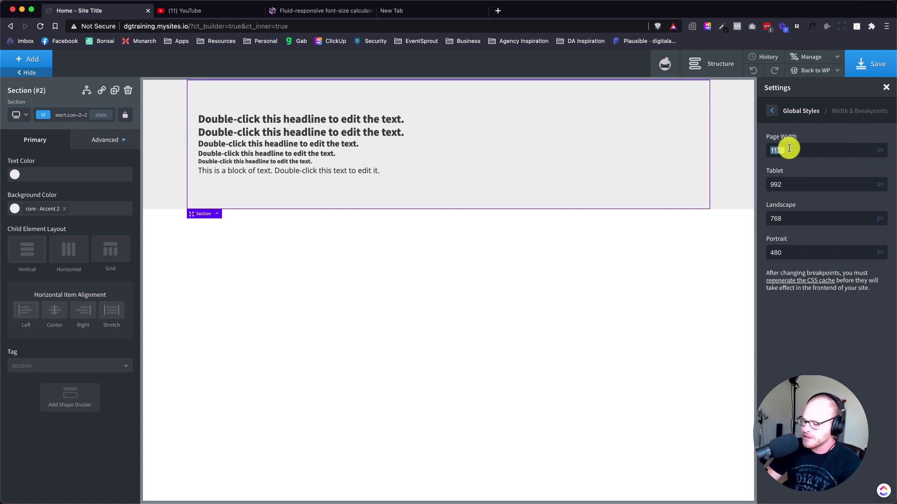
{"action": "type", "text": "1280"}
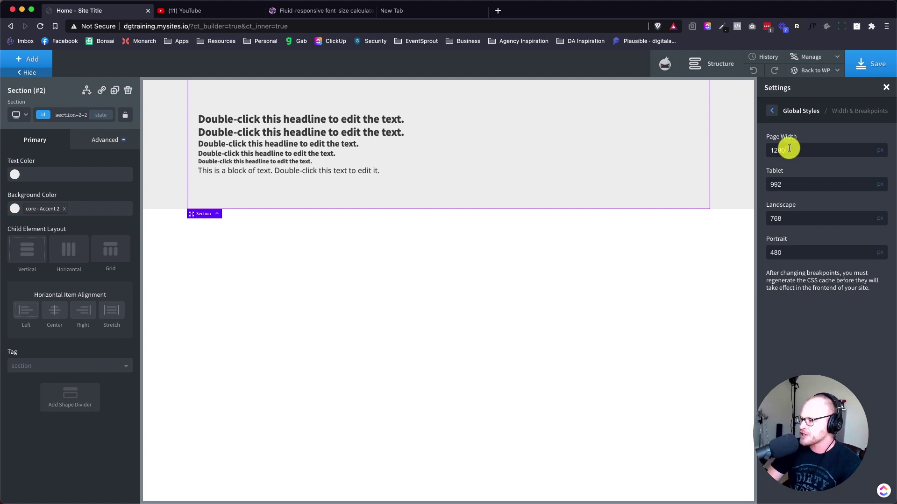
{"action": "left_click", "coordinate": [856, 65]}
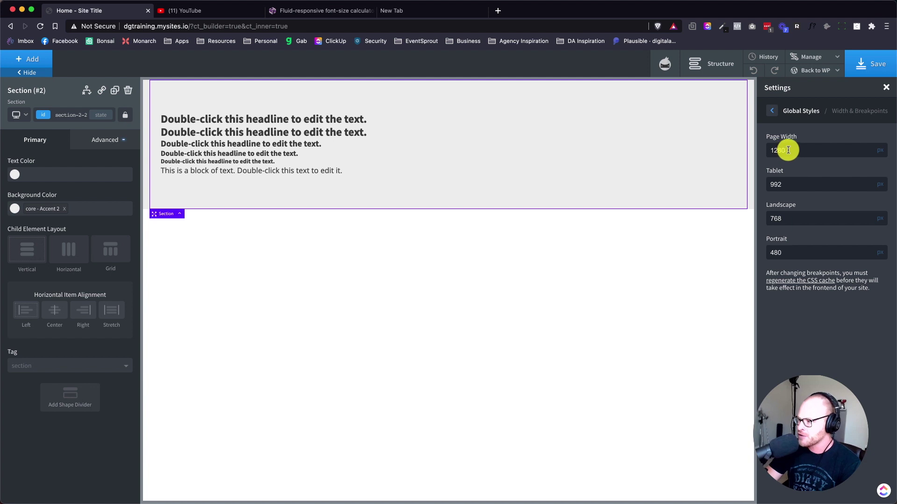
{"action": "left_click_drag", "start_coordinate": [775, 151], "coordinate": [793, 150]}
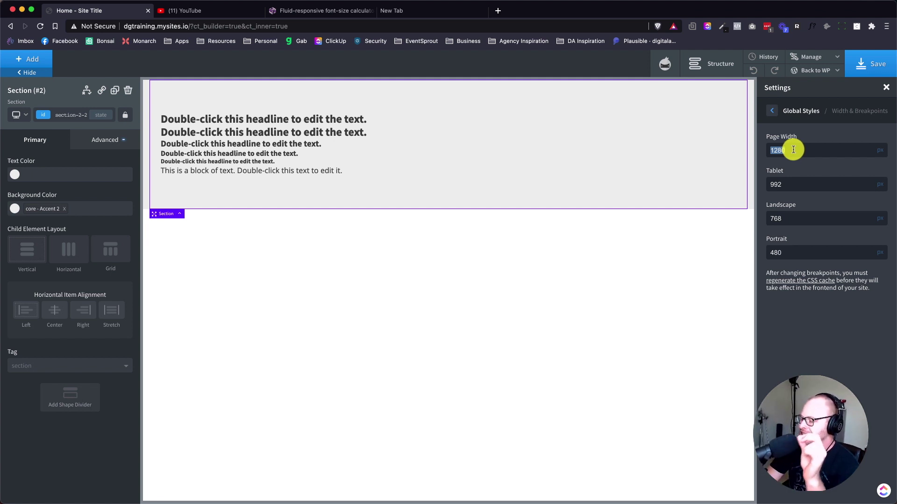
Return to the font-size calculator and review the minimum and maximum browser widths of its viewport setting.
{"action": "left_click", "coordinate": [318, 11]}
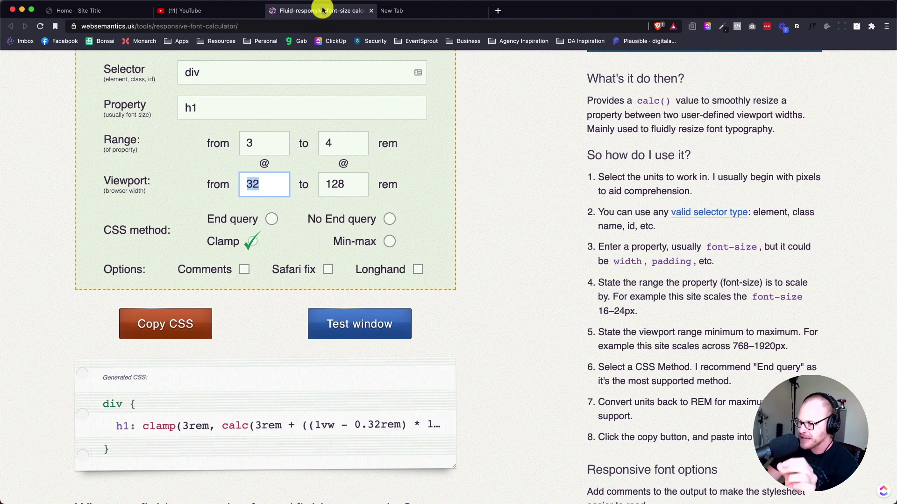
{"action": "key", "text": "Tab"}
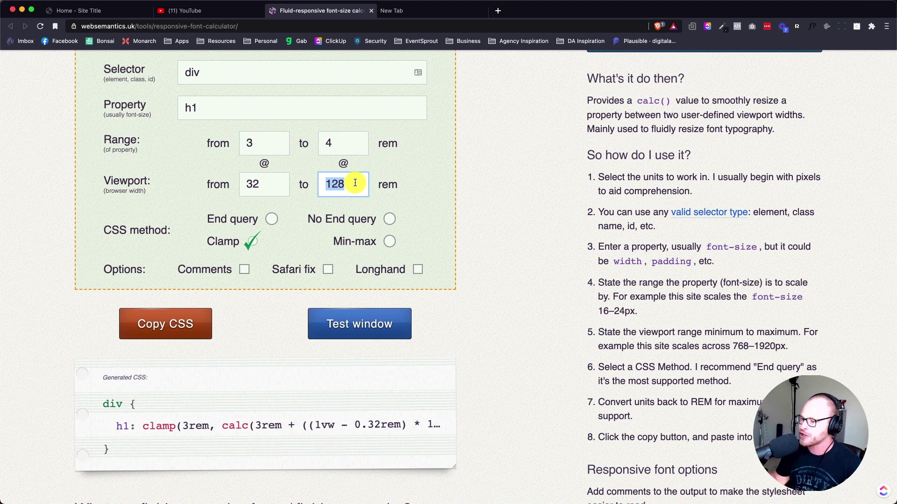
{"action": "double_click", "coordinate": [266, 186]}
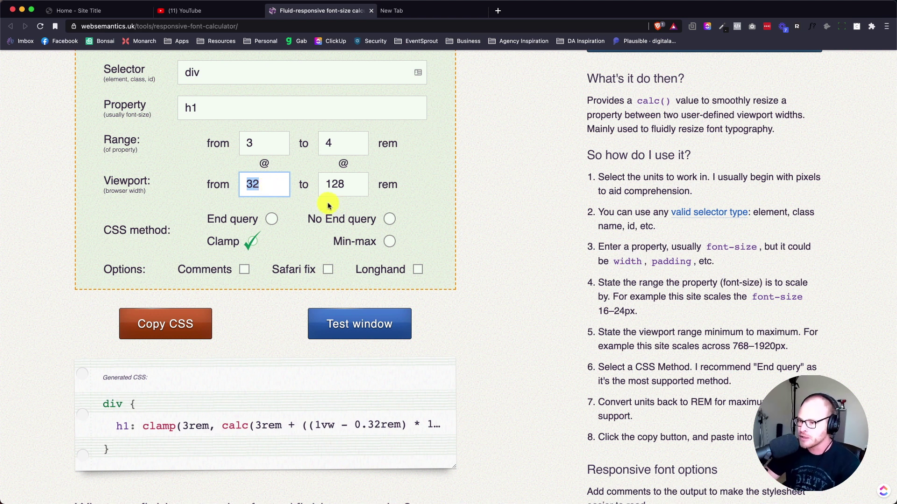
{"action": "left_click", "coordinate": [355, 189]}
{"action": "double_click", "coordinate": [260, 184]}
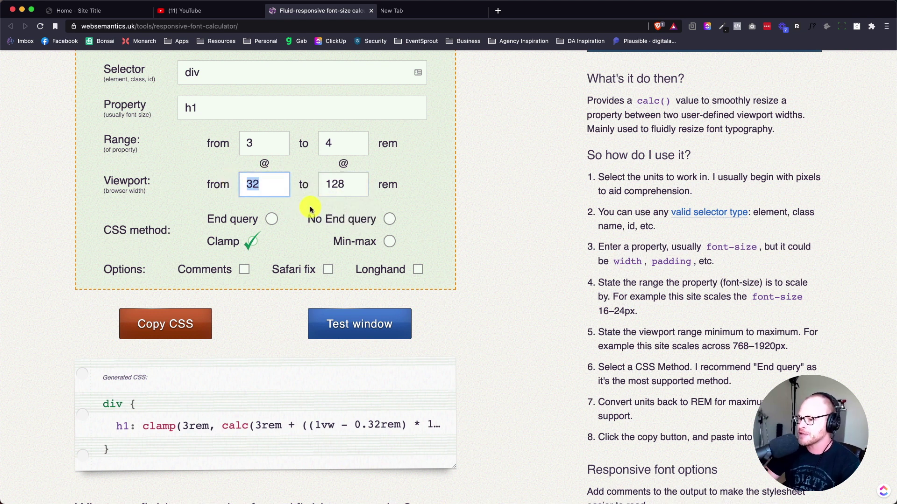
{"action": "double_click", "coordinate": [351, 182]}
{"action": "left_click", "coordinate": [419, 195]}
Try the End query and No End query CSS methods in place of Clamp.
{"action": "left_click", "coordinate": [252, 242]}
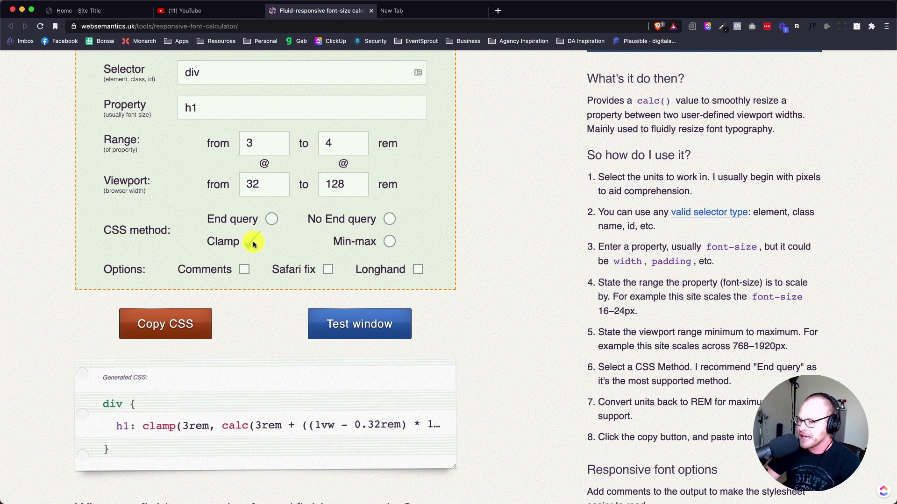
{"action": "left_click", "coordinate": [272, 219]}
{"action": "left_click", "coordinate": [387, 219]}
{"action": "left_click", "coordinate": [252, 242]}
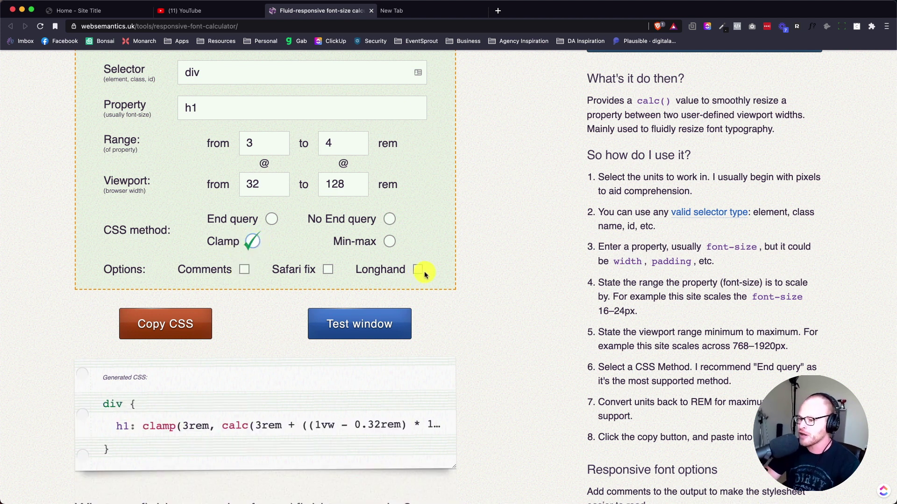
{"action": "scroll", "coordinate": [430, 265], "scroll_direction": "up", "scroll_amount": 3}
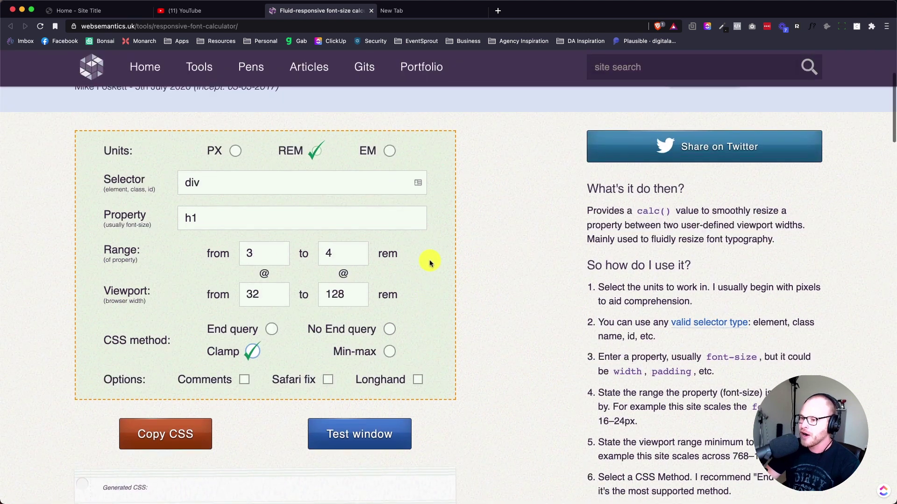
Switch to the Oxygen builder and open the Headings settings of the global styles.
{"action": "left_click", "coordinate": [86, 11]}
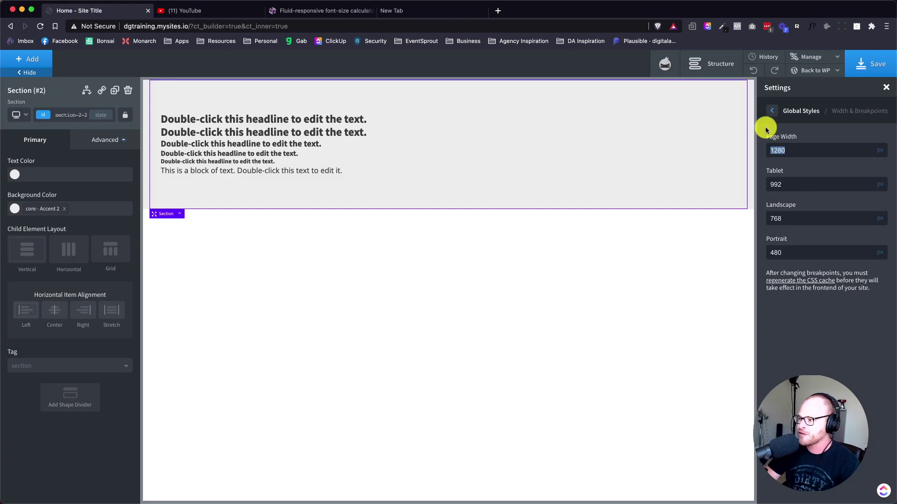
{"action": "left_click", "coordinate": [772, 111]}
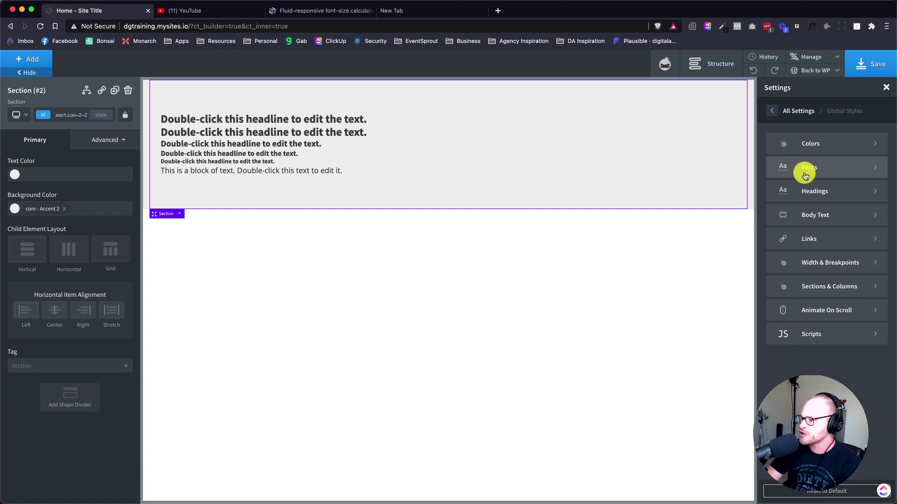
{"action": "left_click", "coordinate": [808, 192]}
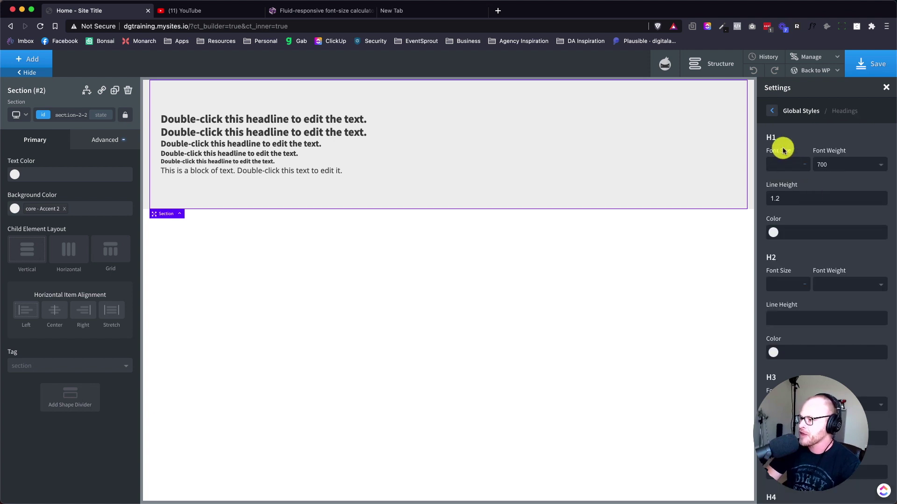
Close the browser tab holding the sample clamp expression and return to the font-size calculator.
{"action": "left_click", "coordinate": [401, 14]}
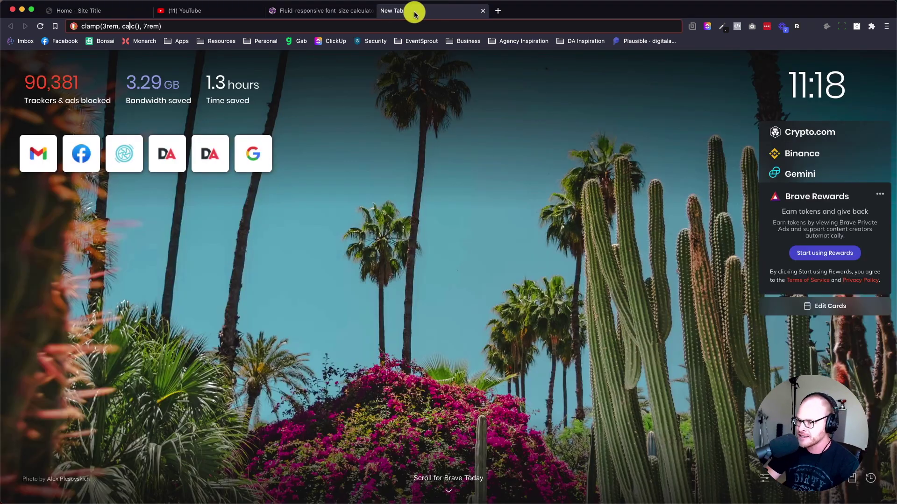
{"action": "left_click", "coordinate": [336, 10]}
{"action": "left_click", "coordinate": [484, 11]}
Set the calculator's property range from 3.2 to 4.8 rem for the H1 size.
{"action": "left_click", "coordinate": [251, 252]}
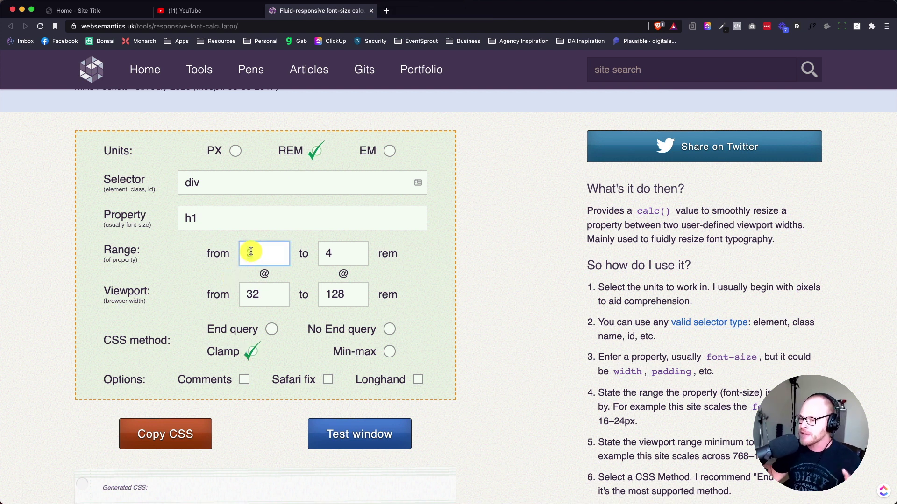
{"action": "type", "text": ".2"}
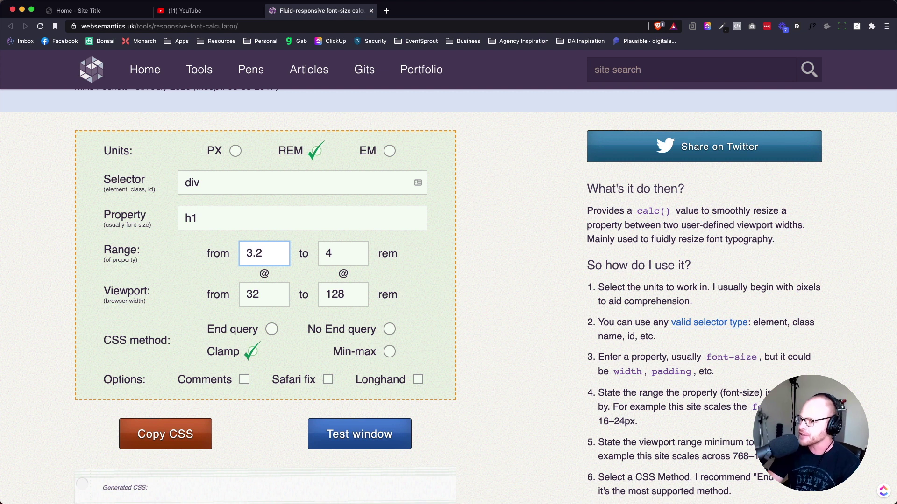
{"action": "double_click", "coordinate": [361, 251]}
{"action": "type", "text": "4.8"}
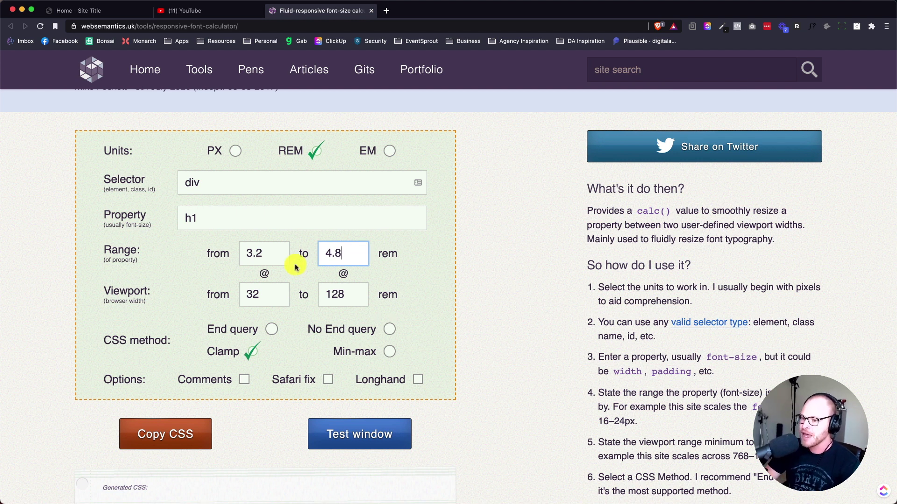
Copy the generated clamp() expression, without its closing semicolon, into the H1 font size of Oxygen's global heading styles.
{"action": "scroll", "coordinate": [381, 261], "scroll_direction": "down", "scroll_amount": 5}
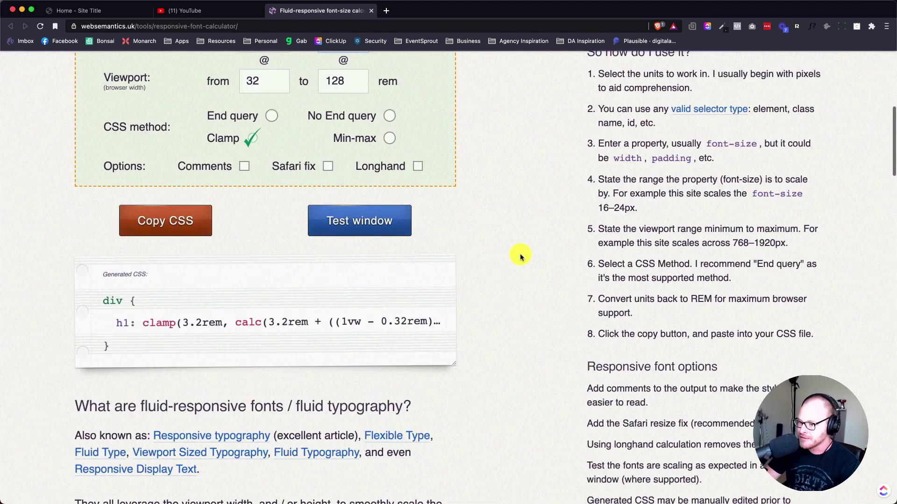
{"action": "double_click", "coordinate": [141, 321]}
{"action": "left_click_drag", "start_coordinate": [160, 322], "coordinate": [440, 327]}
{"action": "scroll", "coordinate": [140, 322], "scroll_direction": "up", "scroll_amount": 1}
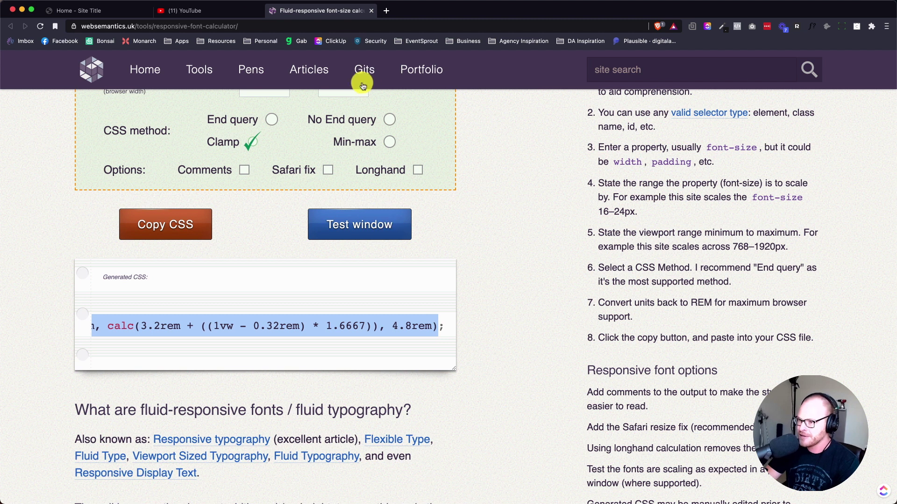
{"action": "left_click", "coordinate": [154, 10]}
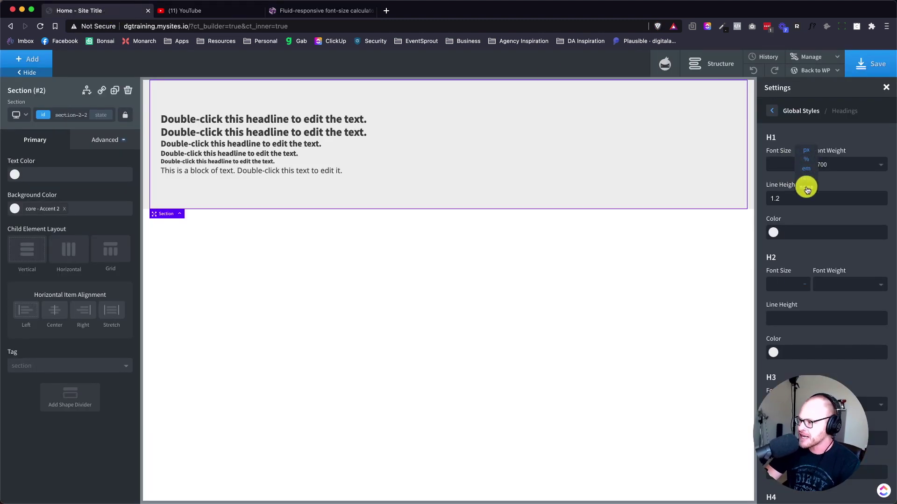
{"action": "left_click", "coordinate": [789, 165]}
{"action": "key", "text": "super+v"}
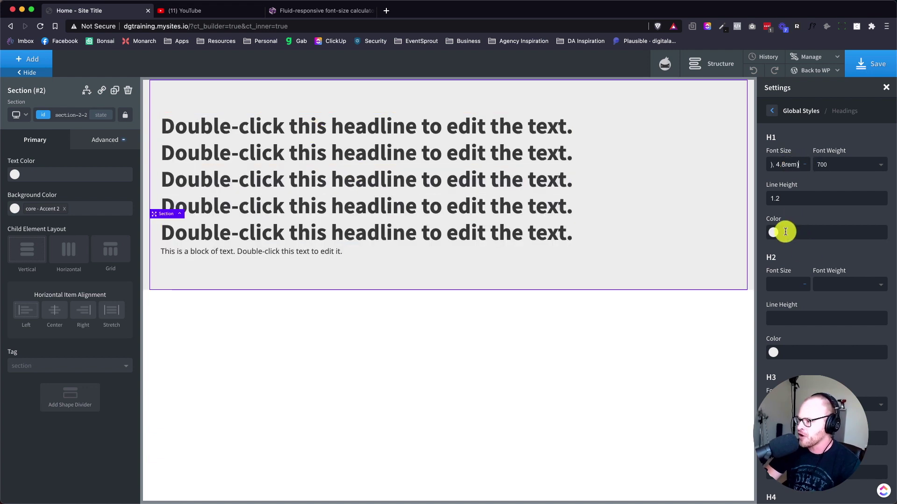
Back in the font-size calculator, set the property range from 2.8 to 3.8 rem.
{"action": "left_click", "coordinate": [292, 10]}
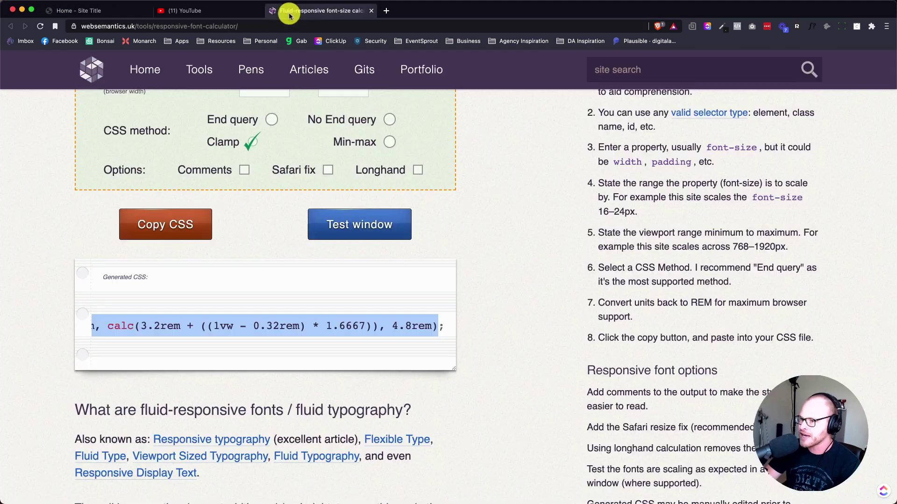
{"action": "scroll", "coordinate": [287, 256], "scroll_direction": "up", "scroll_amount": 8}
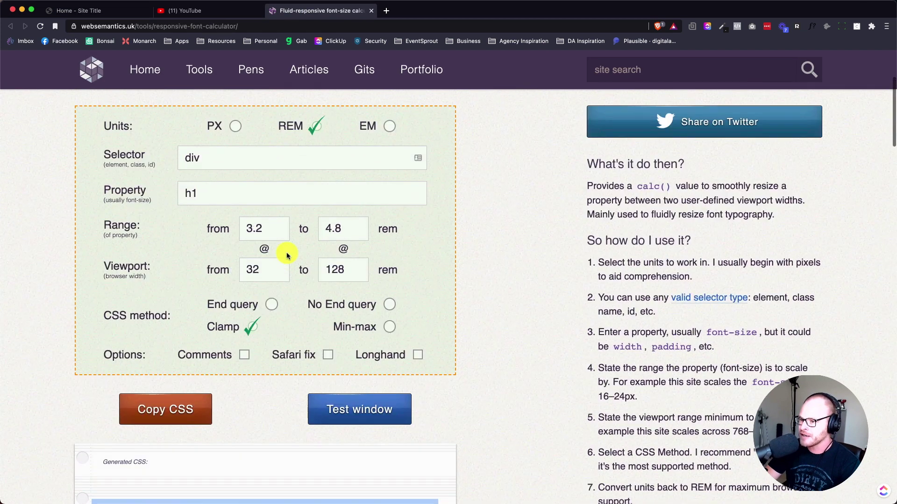
{"action": "double_click", "coordinate": [271, 227]}
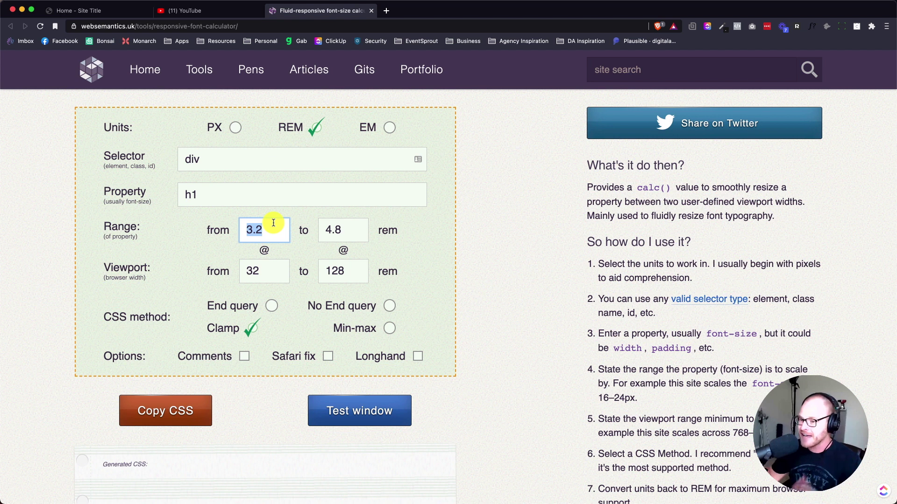
{"action": "key", "text": "Right"}
{"action": "key", "text": "super+a"}
{"action": "type", "text": "2."}
{"action": "key", "text": "Tab"}
{"action": "type", "text": "3."}
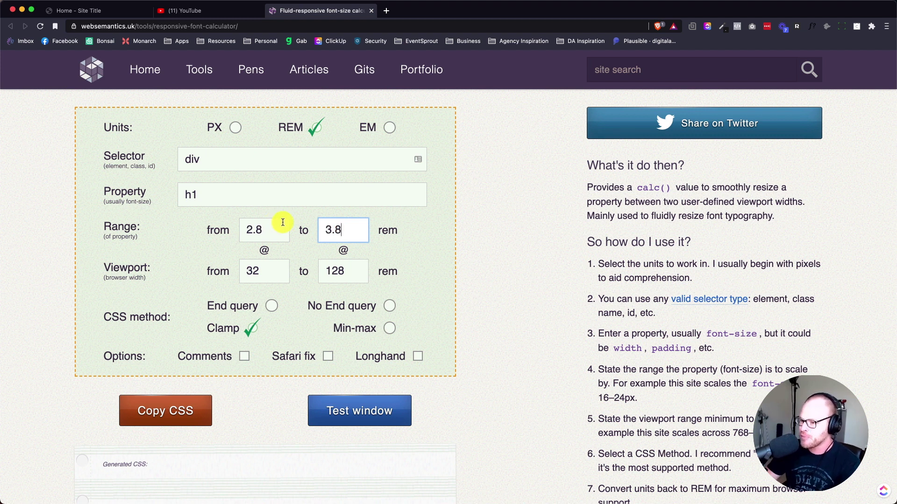
Copy the generated 2.8–3.8 rem clamp() expression, without its semicolon, into the H2 font size of Oxygen's global heading styles.
{"action": "scroll", "coordinate": [184, 394], "scroll_direction": "down", "scroll_amount": 3}
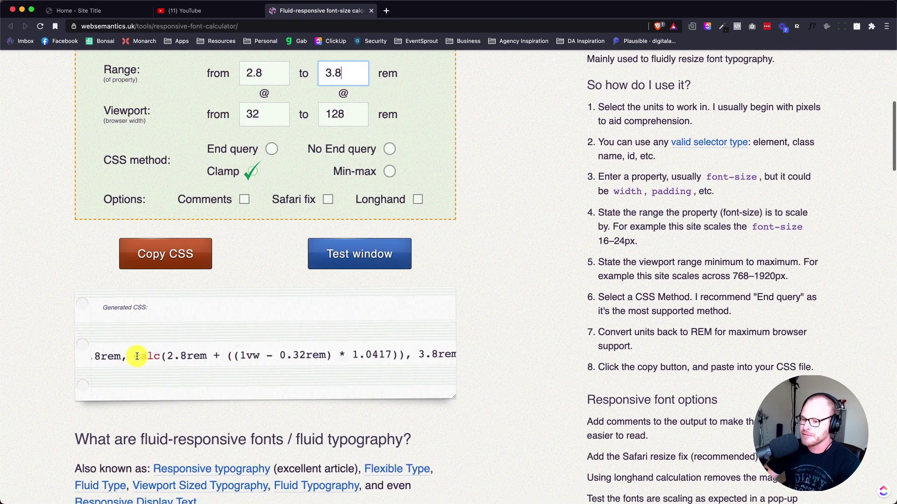
{"action": "scroll", "coordinate": [136, 356], "scroll_direction": "left", "scroll_amount": 3}
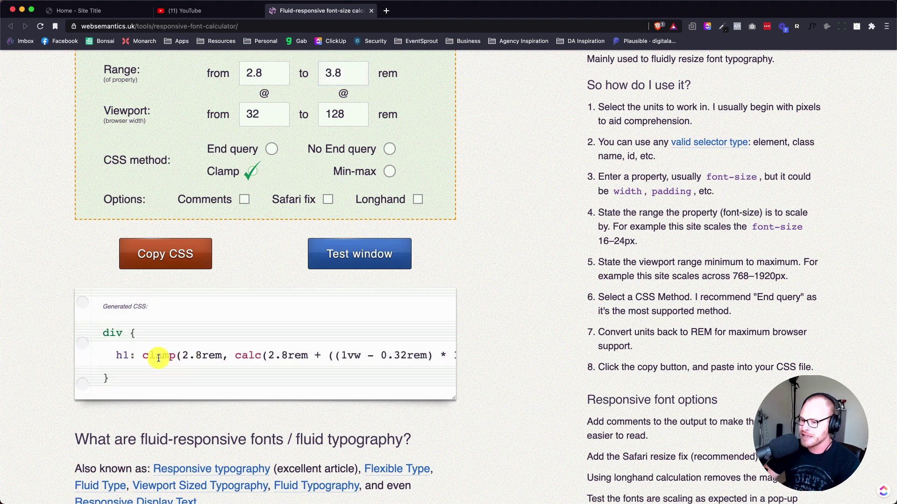
{"action": "left_click_drag", "start_coordinate": [235, 356], "coordinate": [329, 359]}
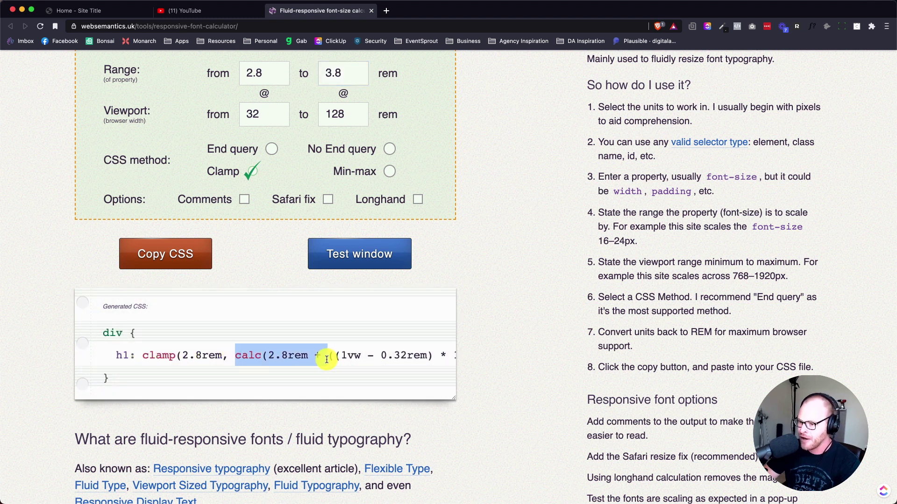
{"action": "left_click", "coordinate": [326, 359]}
{"action": "left_click_drag", "start_coordinate": [114, 354], "coordinate": [452, 352]}
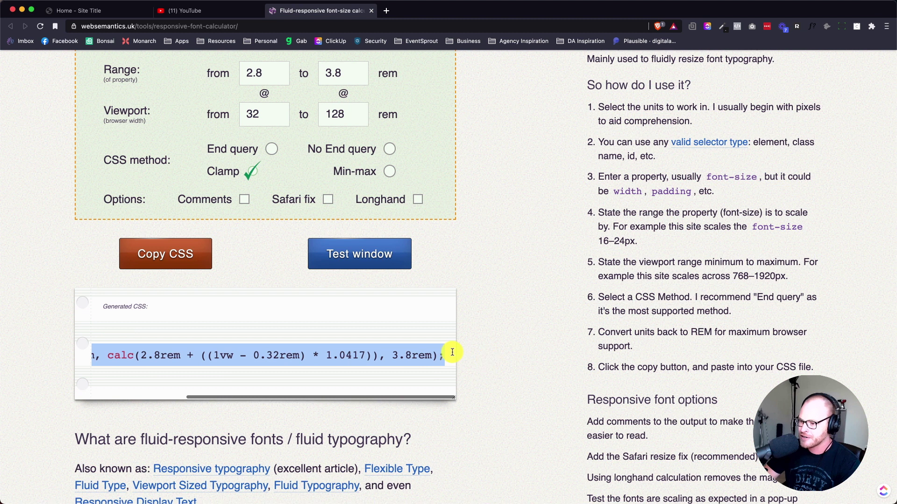
{"action": "left_click", "coordinate": [87, 11]}
{"action": "left_click", "coordinate": [786, 282]}
{"action": "key", "text": "super+v"}
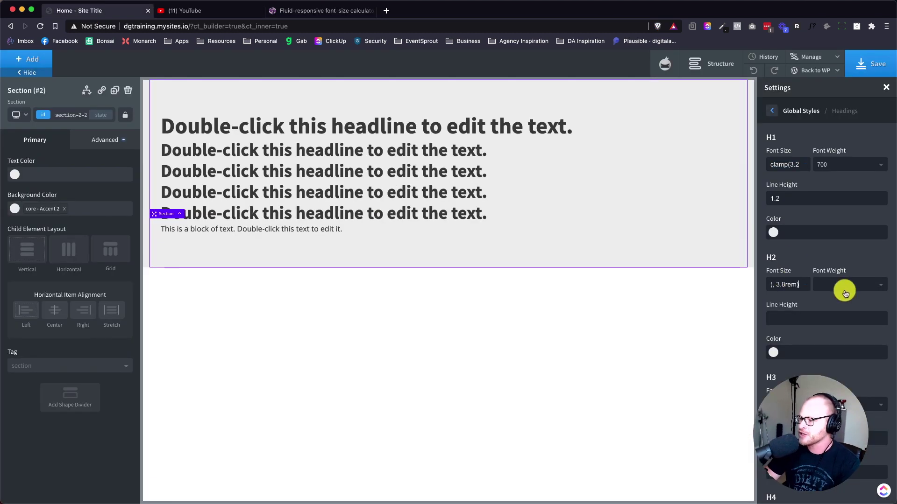
Back in the font-size calculator, set the property range from 2.4 to 3.2 rem.
{"action": "left_click", "coordinate": [327, 10]}
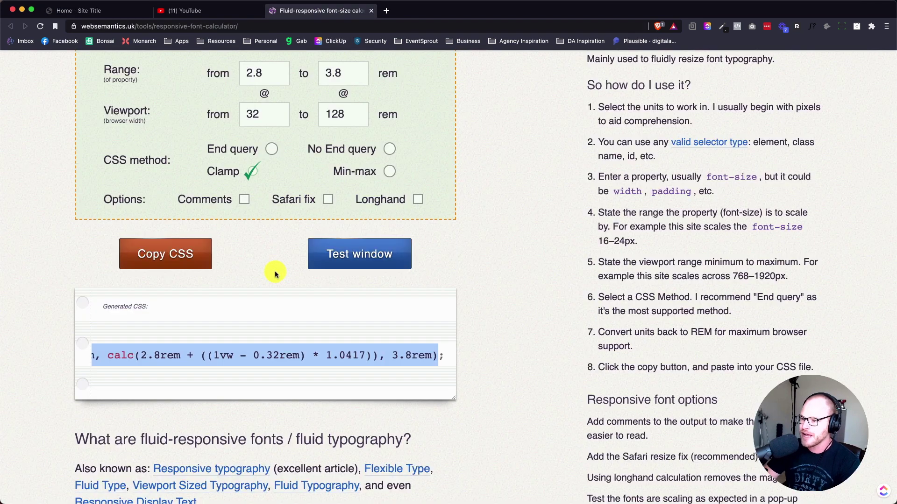
{"action": "left_click", "coordinate": [185, 11]}
{"action": "left_click", "coordinate": [318, 11]}
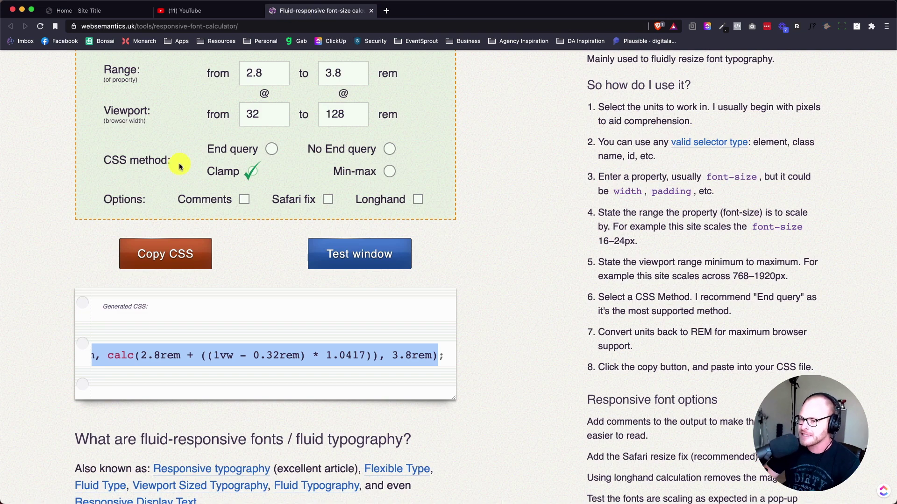
{"action": "scroll", "coordinate": [338, 84], "scroll_direction": "up", "scroll_amount": 5}
{"action": "double_click", "coordinate": [276, 198]}
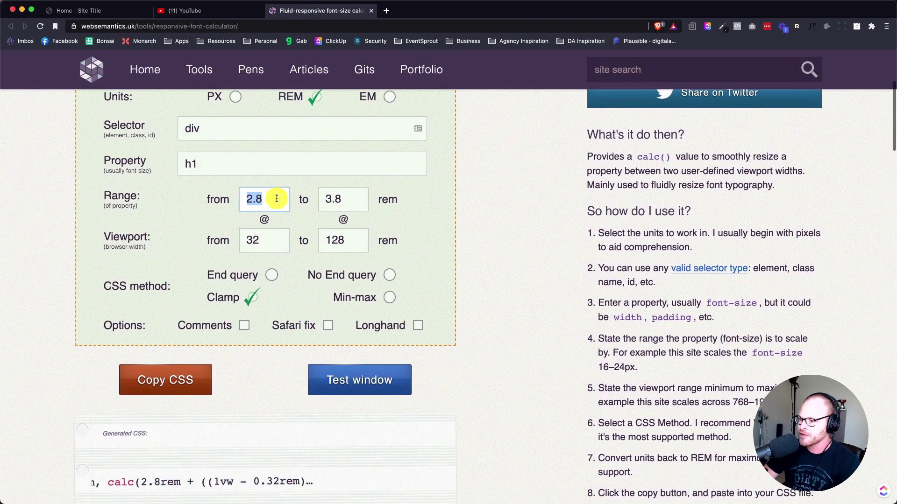
{"action": "type", "text": "2.4"}
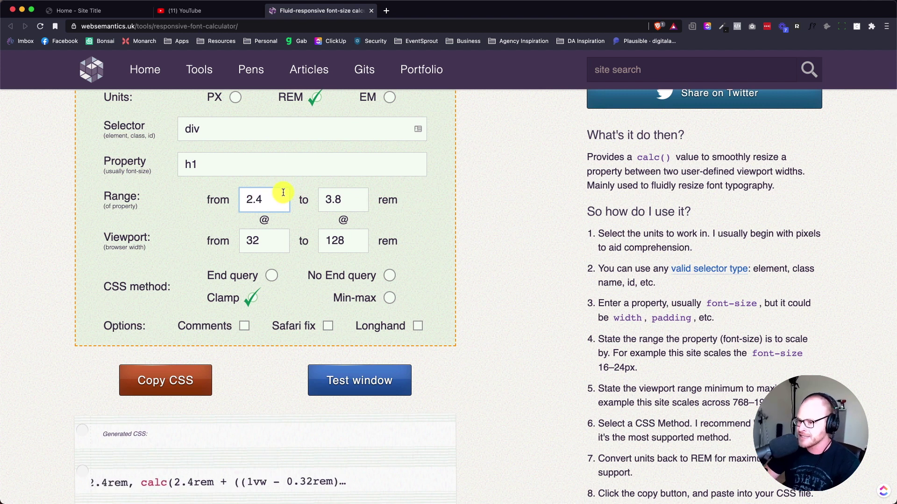
{"action": "left_click", "coordinate": [363, 198]}
{"action": "key", "text": "BackSpace"}
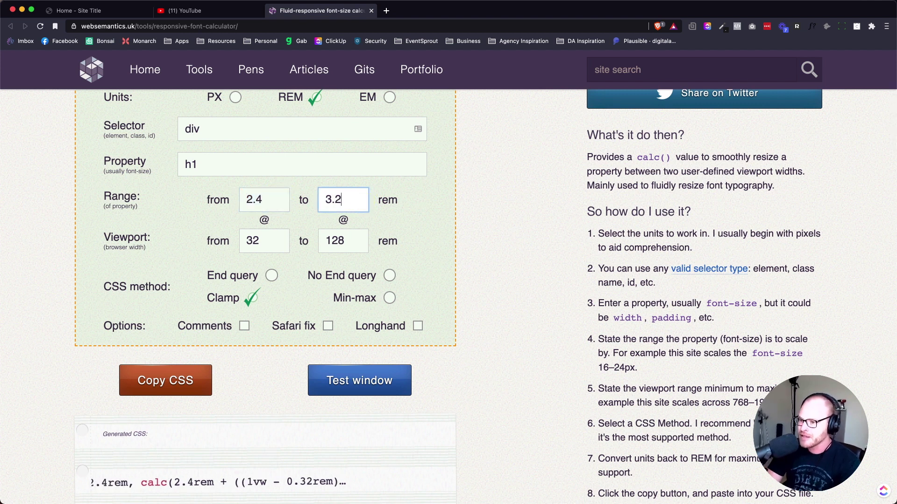
Copy the generated 2.4–3.2 rem clamp() expression, without its semicolon, into Oxygen's global H3 font size.
{"action": "scroll", "coordinate": [230, 334], "scroll_direction": "down", "scroll_amount": 5}
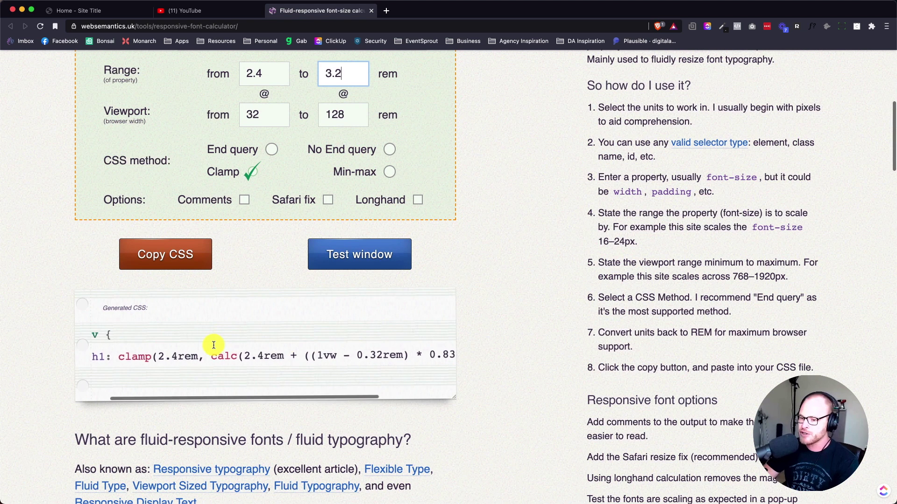
{"action": "left_click_drag", "start_coordinate": [140, 358], "coordinate": [438, 355]}
{"action": "key", "text": "super+c"}
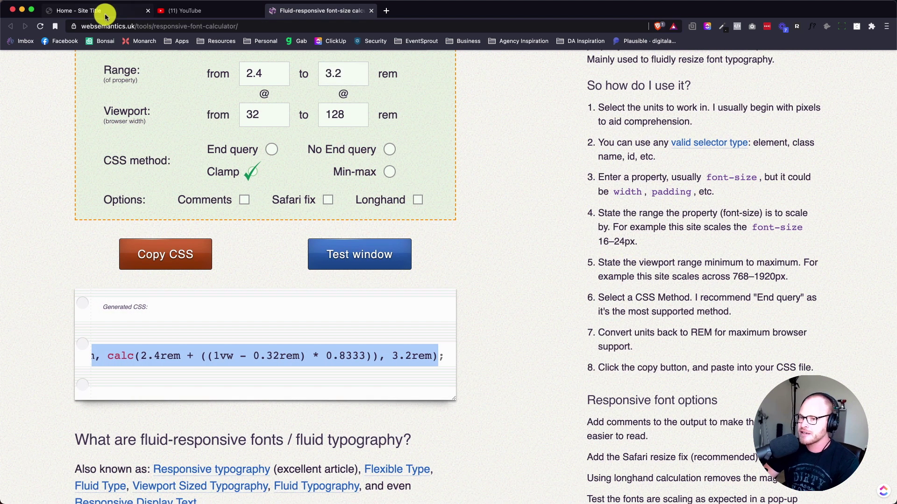
{"action": "left_click", "coordinate": [79, 10]}
{"action": "left_click", "coordinate": [787, 256]}
{"action": "key", "text": "super+v"}
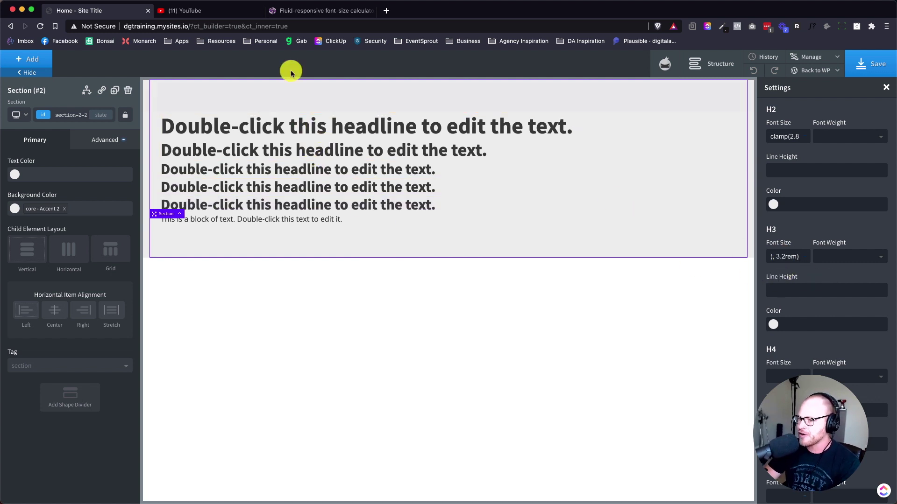
Return to the font-size calculator and set the property range from 2.2 to 2.8 rem.
{"action": "left_click", "coordinate": [339, 14]}
{"action": "scroll", "coordinate": [300, 220], "scroll_direction": "up", "scroll_amount": 3}
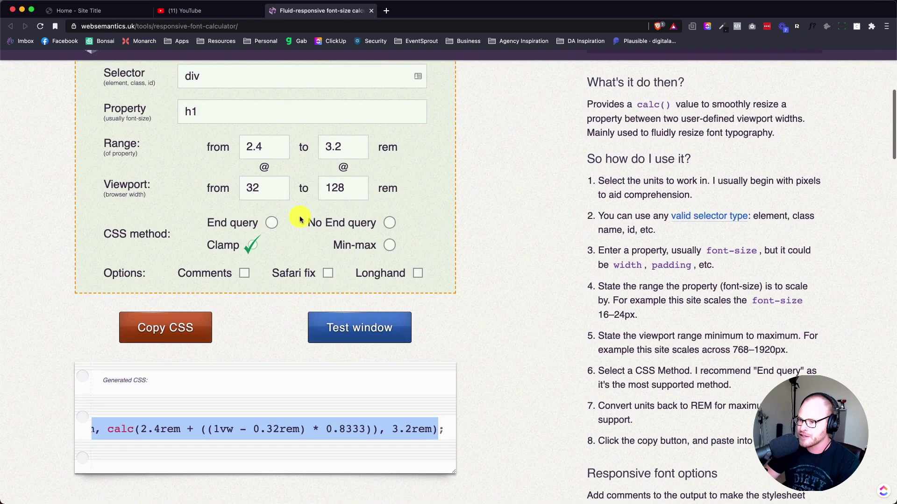
{"action": "left_click", "coordinate": [273, 144]}
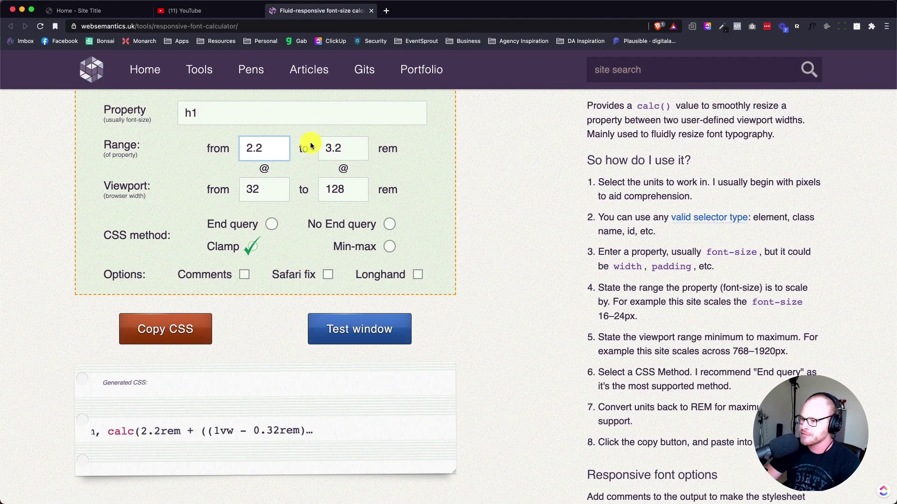
{"action": "type", "text": "3.8"}
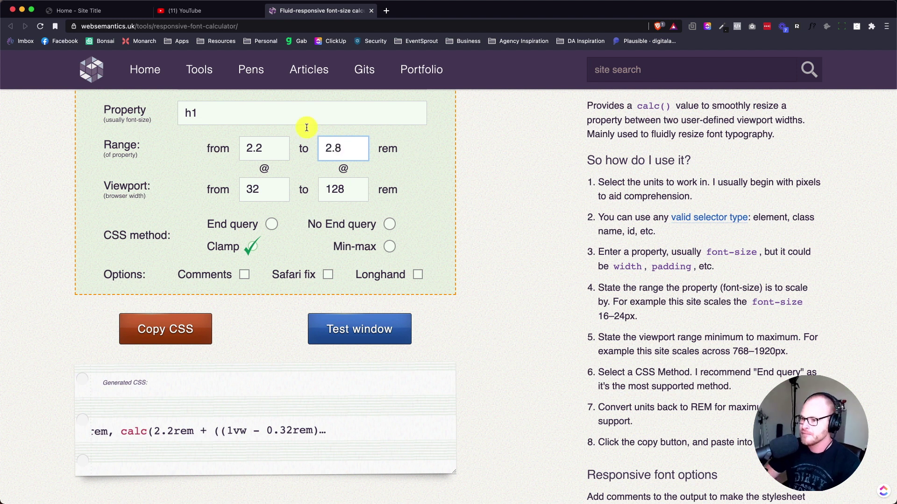
Copy the generated 2.2–2.8 rem clamp() expression, without its semicolon, into Oxygen's global H4 font size.
{"action": "scroll", "coordinate": [211, 295], "scroll_direction": "down", "scroll_amount": 1}
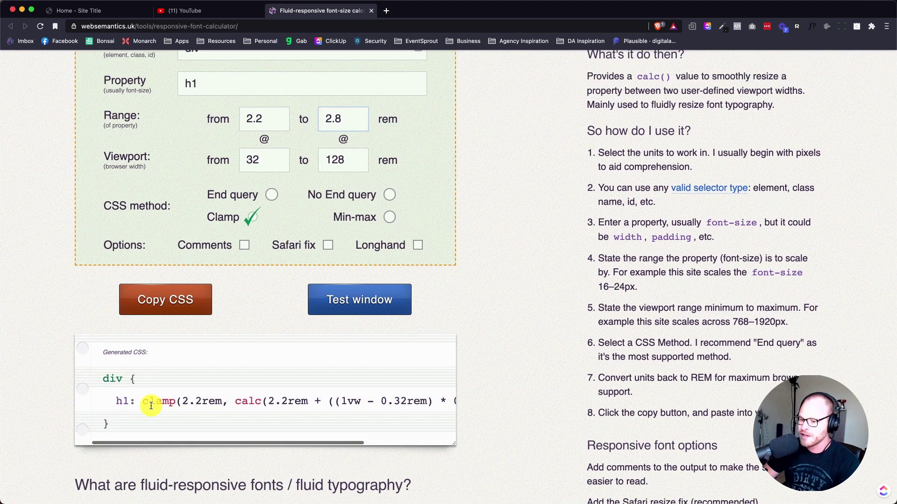
{"action": "left_click_drag", "start_coordinate": [142, 401], "coordinate": [439, 404]}
{"action": "key", "text": "super+c"}
{"action": "left_click", "coordinate": [106, 11]}
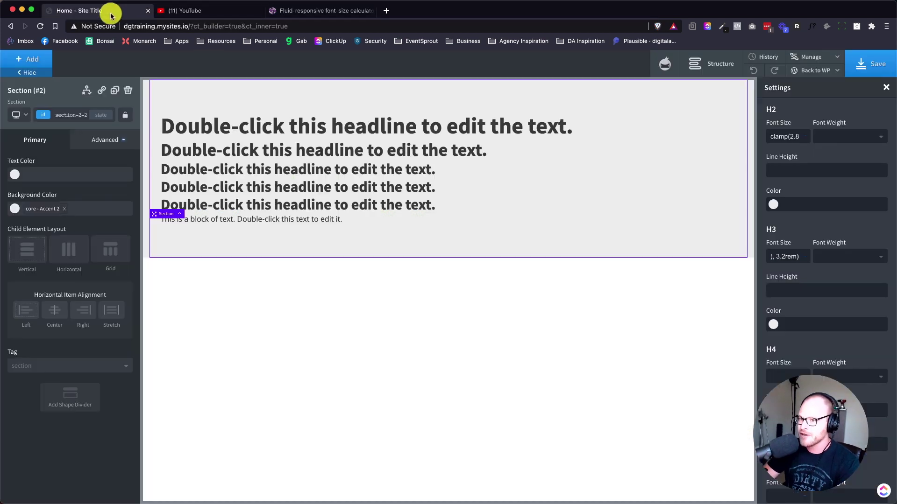
{"action": "left_click", "coordinate": [778, 380]}
{"action": "key", "text": "super+v"}
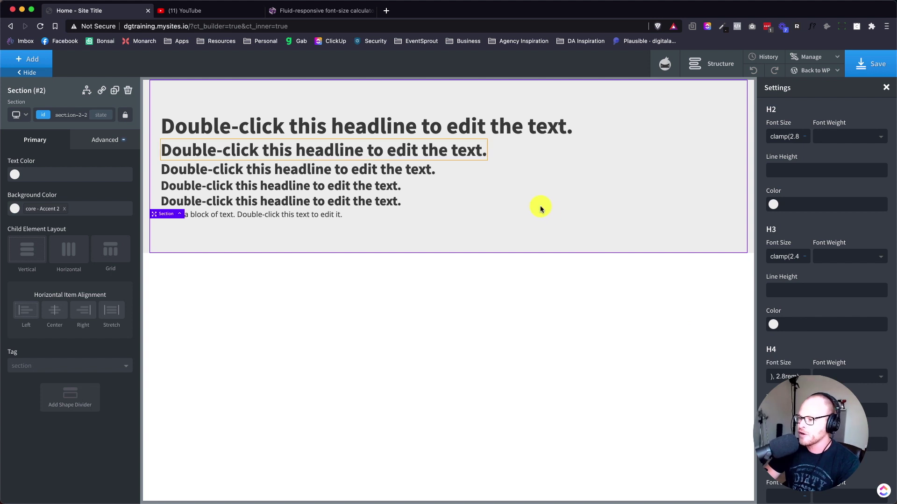
In the font-size calculator, change the property range to run from 2 to 2.2 rem.
{"action": "left_click", "coordinate": [310, 10]}
{"action": "scroll", "coordinate": [264, 243], "scroll_direction": "up", "scroll_amount": 2}
{"action": "double_click", "coordinate": [267, 196]}
{"action": "type", "text": "2"}
{"action": "double_click", "coordinate": [340, 196]}
{"action": "type", "text": "2"}
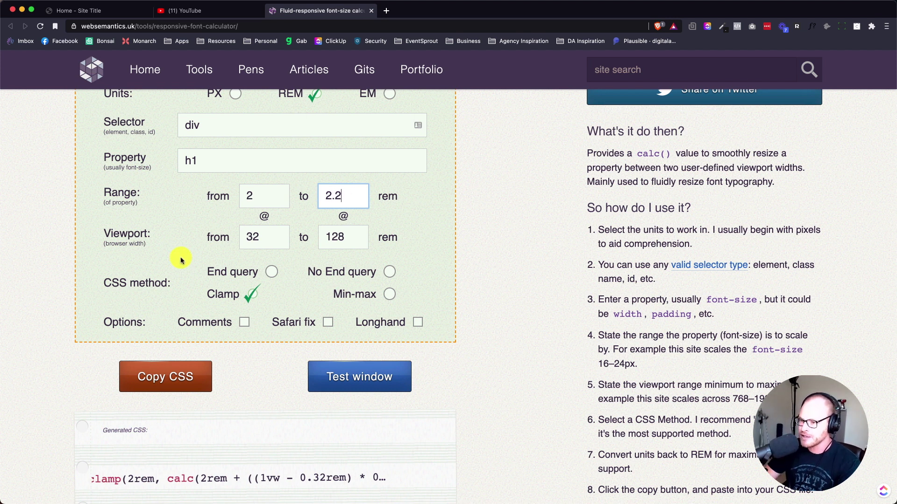
{"action": "type", "text": ".2"}
Copy the generated 2–2.2 rem clamp() expression, without its semicolon, into Oxygen's global H5 font size.
{"action": "scroll", "coordinate": [254, 222], "scroll_direction": "down", "scroll_amount": 3}
{"action": "left_click", "coordinate": [203, 371]}
{"action": "left_click_drag", "start_coordinate": [140, 374], "coordinate": [453, 373]}
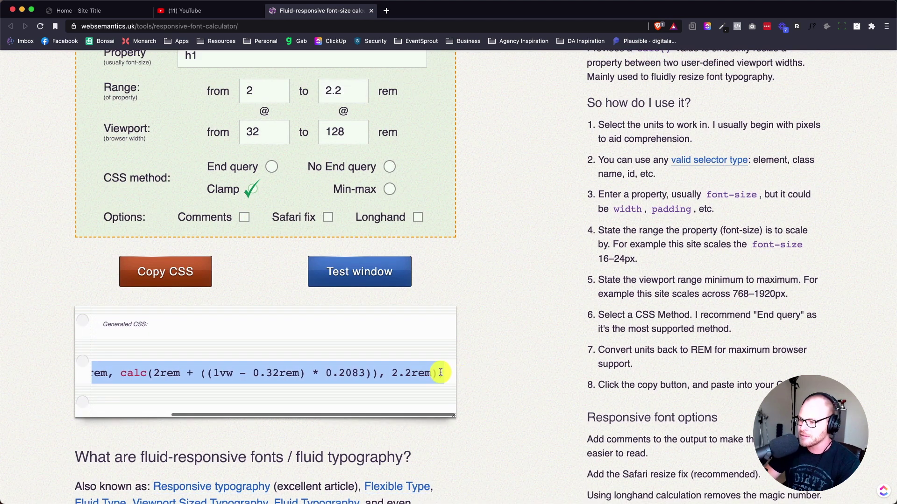
{"action": "left_click", "coordinate": [68, 11]}
{"action": "scroll", "coordinate": [783, 361], "scroll_direction": "down", "scroll_amount": 1}
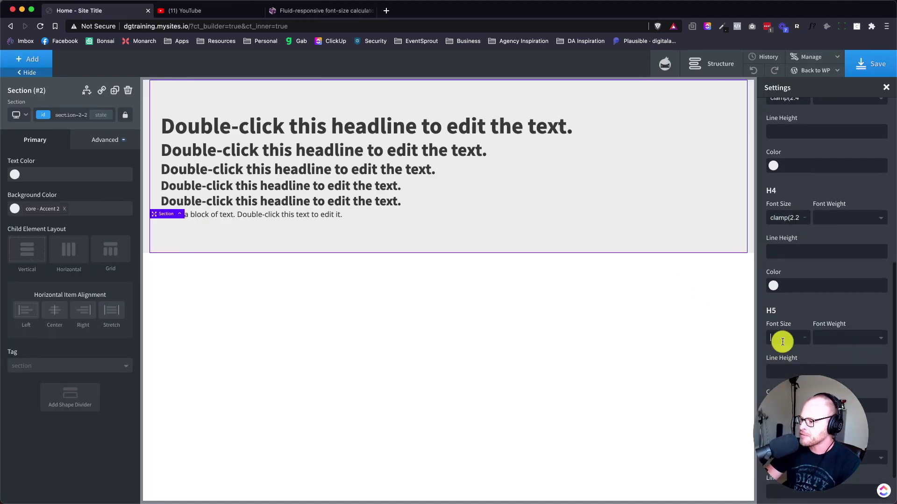
{"action": "key", "text": "super+v"}
{"action": "scroll", "coordinate": [784, 347], "scroll_direction": "down", "scroll_amount": 1}
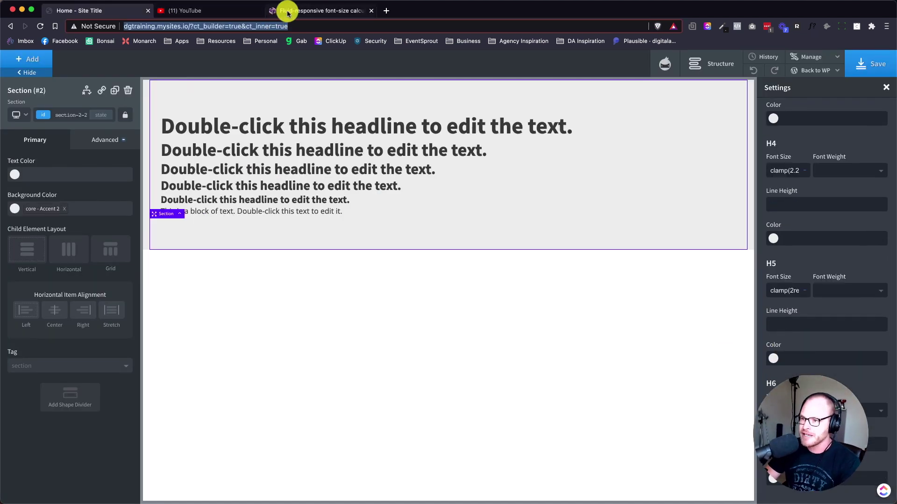
Switch back to the font-size calculator and set the property range from 1.4 to 1.8 rem.
{"action": "left_click", "coordinate": [288, 10]}
{"action": "scroll", "coordinate": [295, 227], "scroll_direction": "up", "scroll_amount": 1}
{"action": "left_click", "coordinate": [340, 135]}
{"action": "key", "text": "BackSpace"}
{"action": "key", "text": "BackSpace"}
{"action": "key", "text": "BackSpace"}
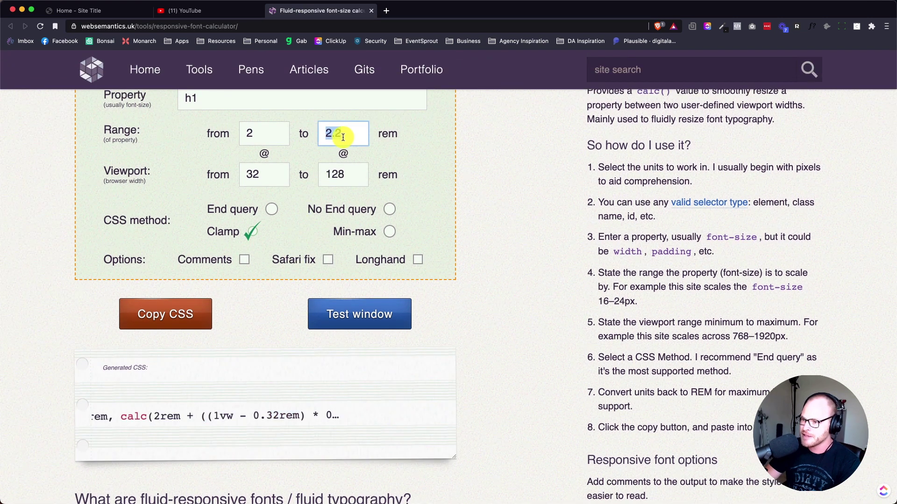
{"action": "type", "text": "1.8"}
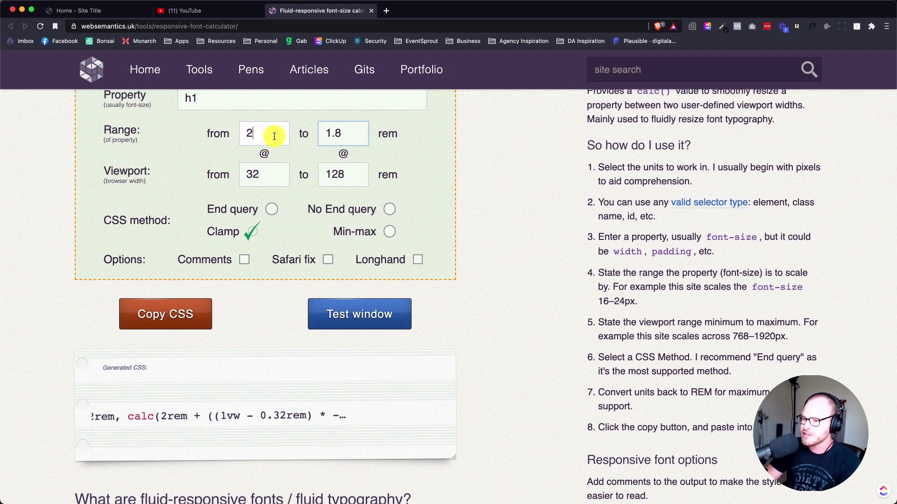
{"action": "type", "text": "1.4"}
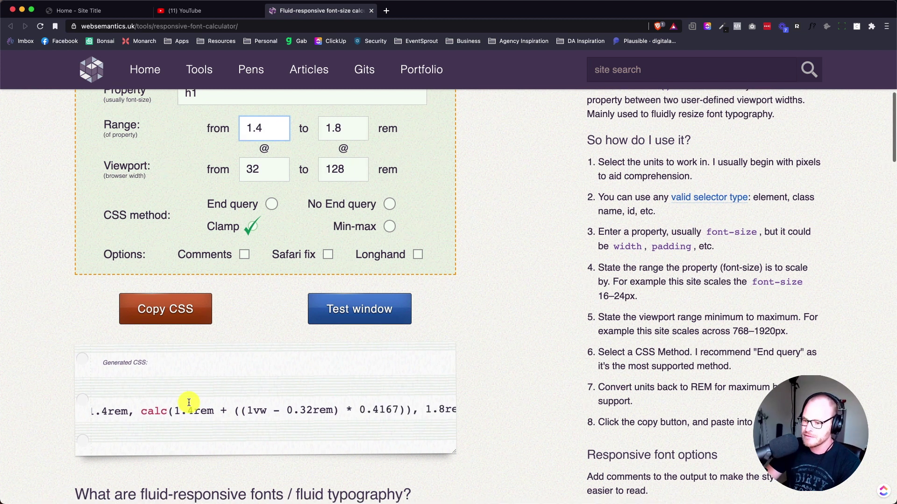
Copy the generated 1.4–1.8 rem clamp() expression, without its semicolon, into Oxygen's global H6 font size.
{"action": "scroll", "coordinate": [180, 357], "scroll_direction": "down", "scroll_amount": 1}
{"action": "left_click", "coordinate": [144, 390]}
{"action": "left_click_drag", "start_coordinate": [141, 387], "coordinate": [449, 387]}
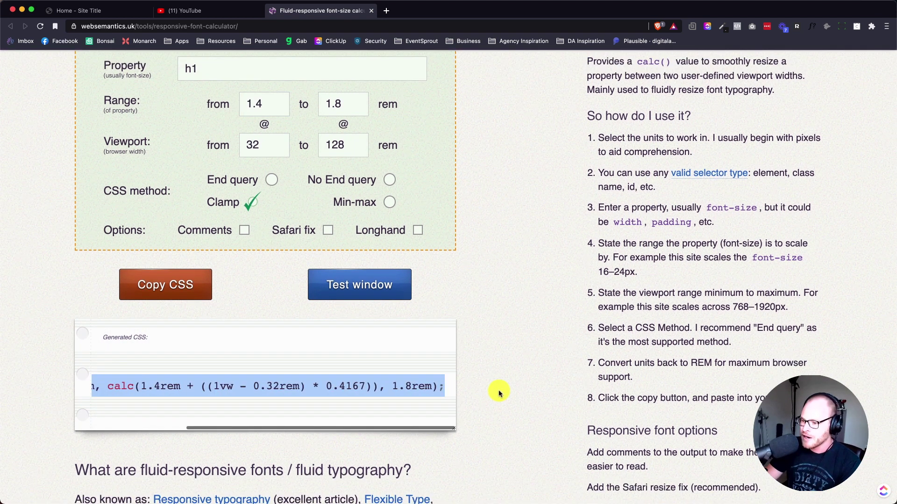
{"action": "left_click", "coordinate": [104, 13]}
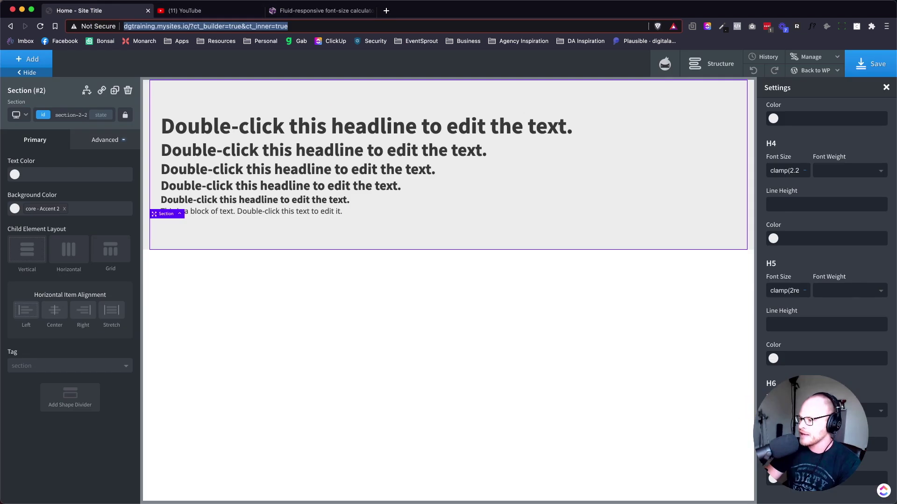
{"action": "left_click", "coordinate": [787, 410]}
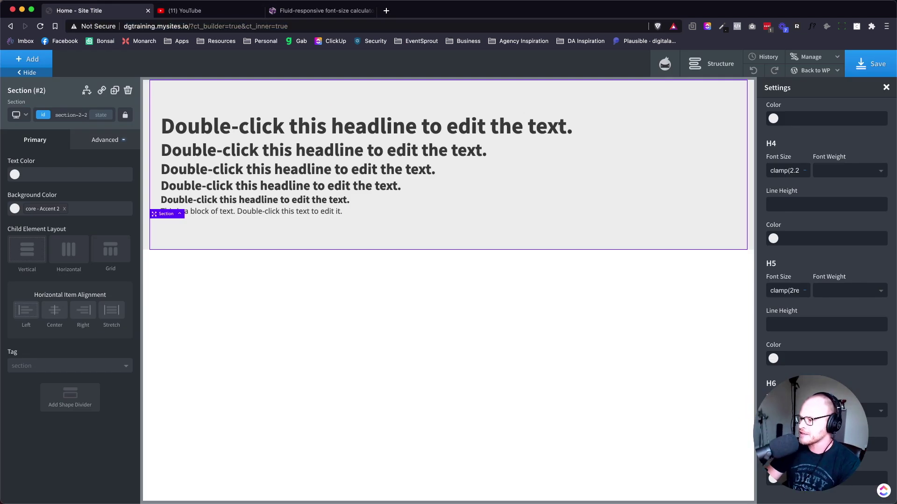
Set the global H1 line height to 1.3 and copy that value.
{"action": "scroll", "coordinate": [780, 236], "scroll_direction": "up", "scroll_amount": 8}
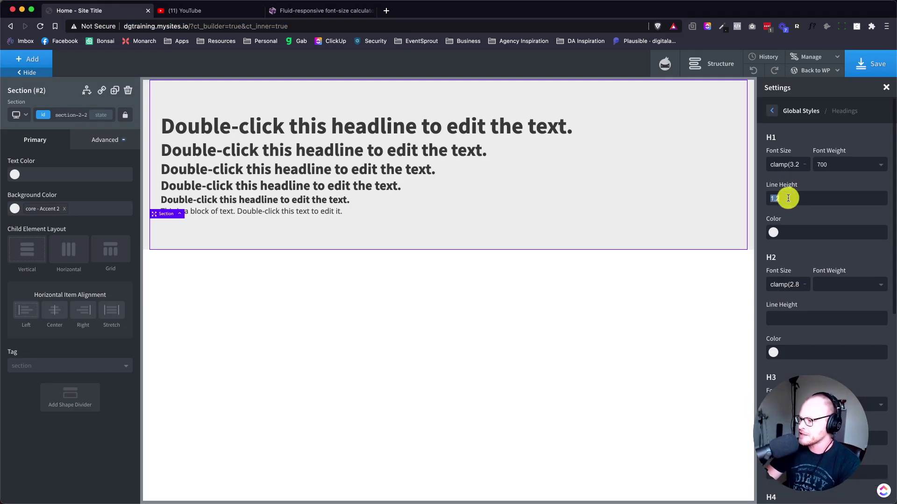
{"action": "key", "text": "super+v"}
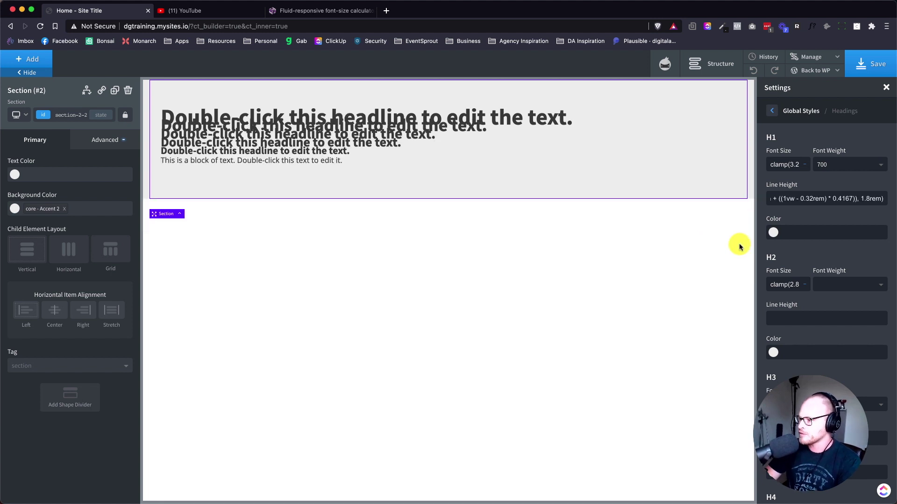
{"action": "key", "text": "super+z"}
{"action": "key", "text": "Right"}
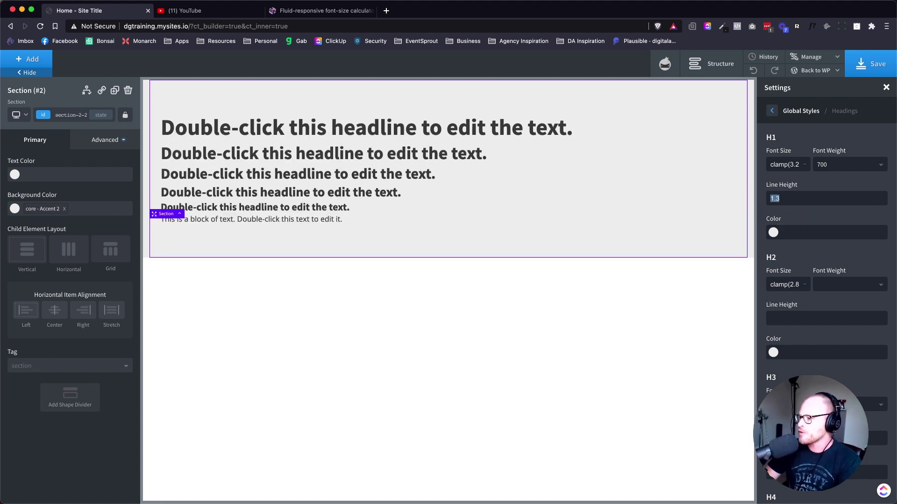
Apply the copied 1.3 line height to the H2, H3, H4 and H5 global heading styles.
{"action": "left_click", "coordinate": [789, 319]}
{"action": "key", "text": "super+v"}
{"action": "scroll", "coordinate": [787, 318], "scroll_direction": "down", "scroll_amount": 4}
{"action": "left_click", "coordinate": [785, 277]}
{"action": "key", "text": "super+v"}
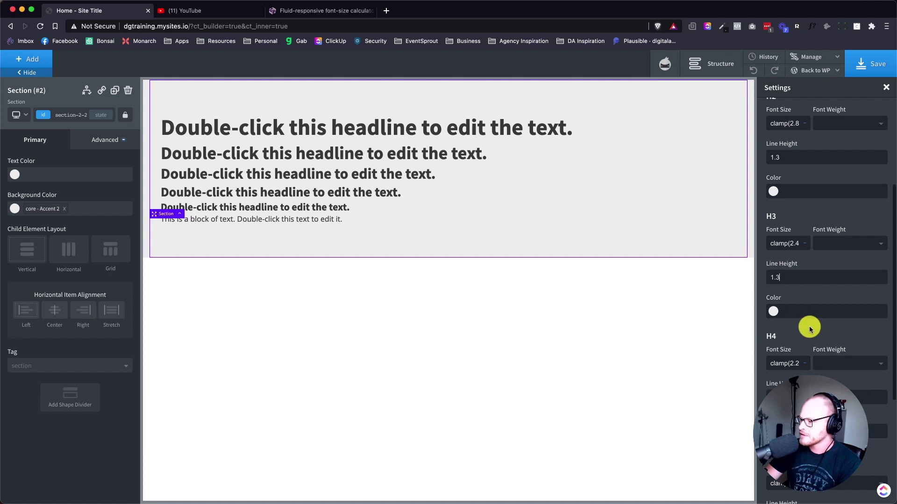
{"action": "scroll", "coordinate": [810, 328], "scroll_direction": "down", "scroll_amount": 3}
{"action": "left_click", "coordinate": [801, 317]}
{"action": "key", "text": "super+v"}
{"action": "scroll", "coordinate": [800, 317], "scroll_direction": "down", "scroll_amount": 4}
{"action": "left_click", "coordinate": [794, 349]}
{"action": "key", "text": "super+v"}
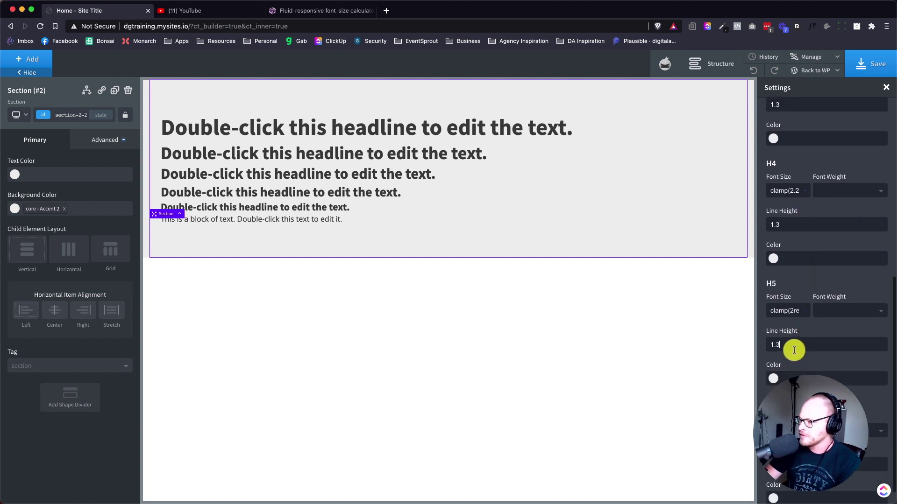
{"action": "scroll", "coordinate": [794, 351], "scroll_direction": "down", "scroll_amount": 1}
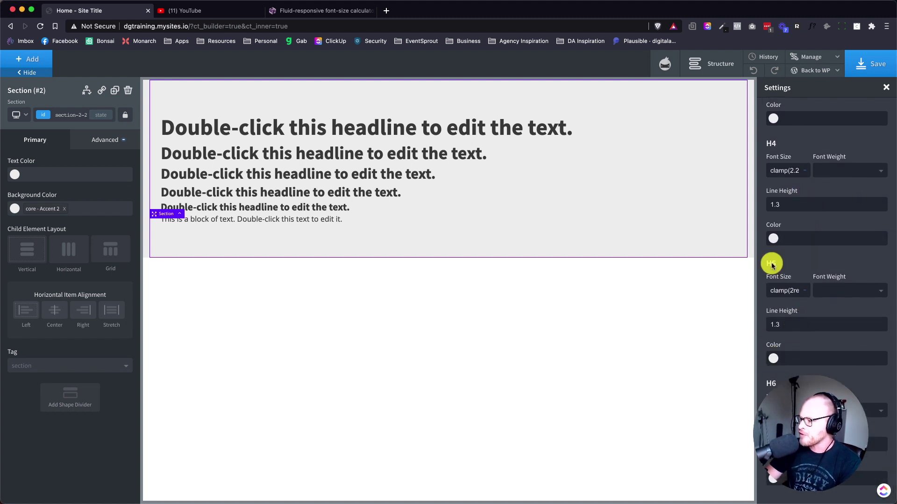
Set the global H1 font weight to 900 after trying 800.
{"action": "scroll", "coordinate": [777, 145], "scroll_direction": "up", "scroll_amount": 7}
{"action": "scroll", "coordinate": [766, 205], "scroll_direction": "down", "scroll_amount": 8}
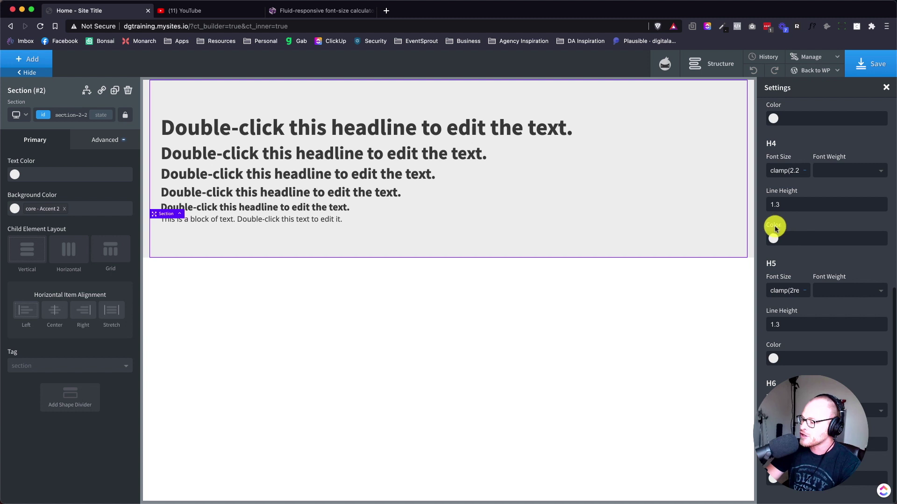
{"action": "scroll", "coordinate": [824, 223], "scroll_direction": "up", "scroll_amount": 10}
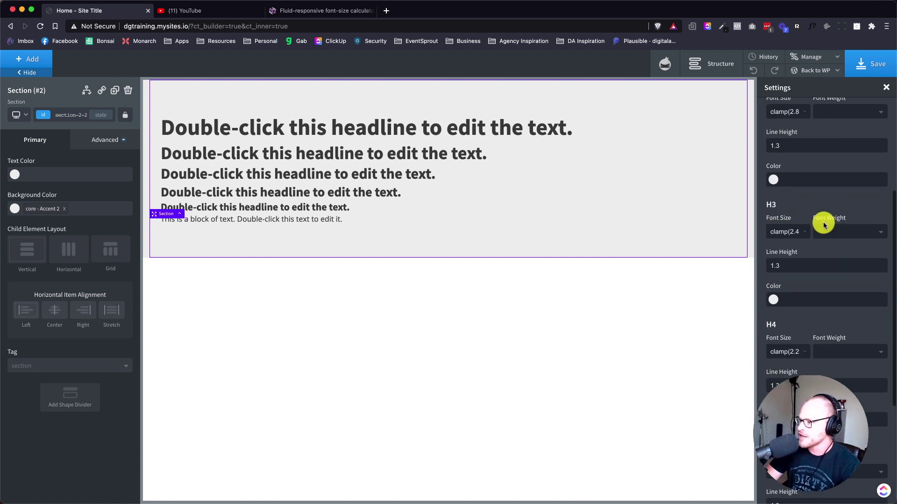
{"action": "left_click", "coordinate": [822, 165]}
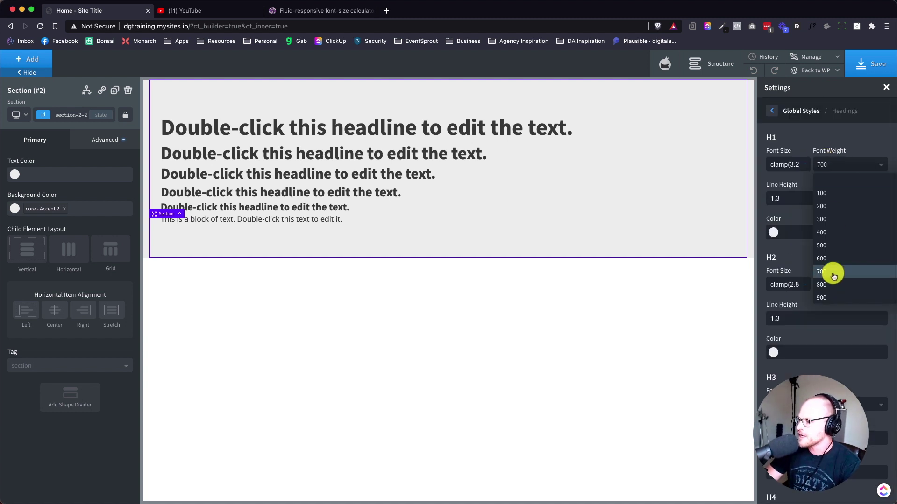
{"action": "left_click", "coordinate": [833, 290]}
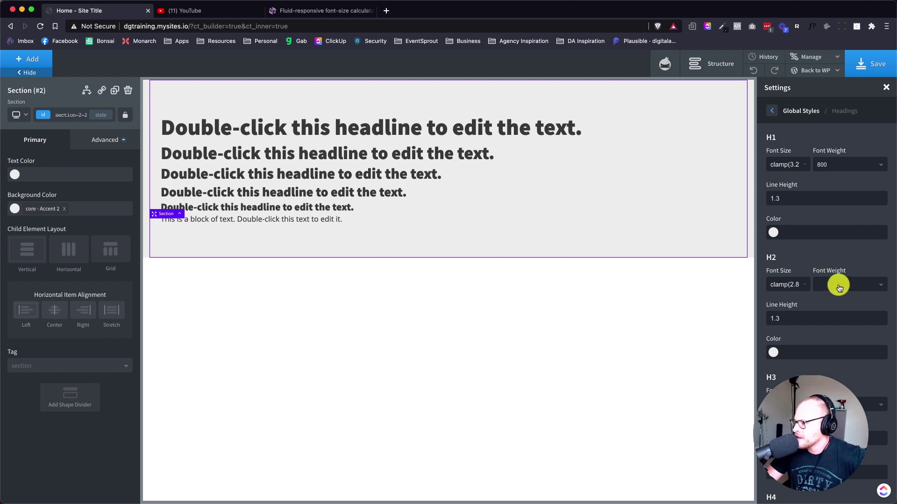
{"action": "left_click", "coordinate": [836, 285]}
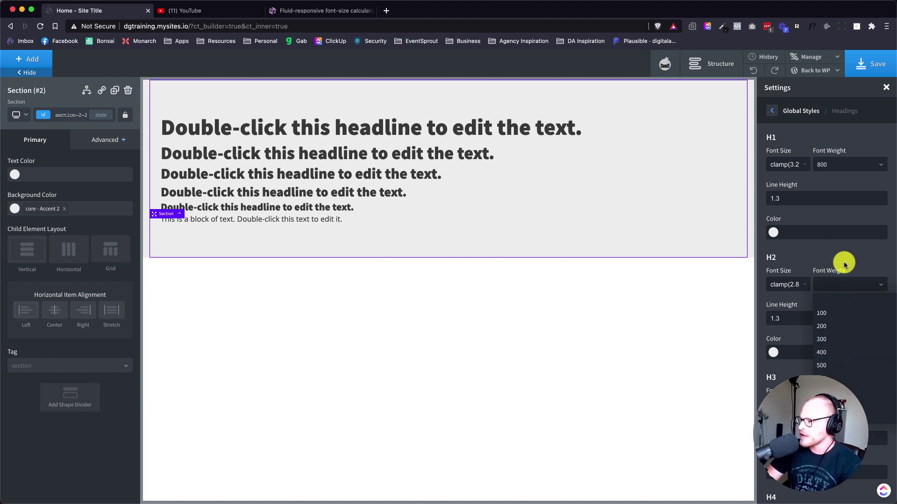
{"action": "left_click", "coordinate": [836, 170]}
{"action": "left_click", "coordinate": [825, 297]}
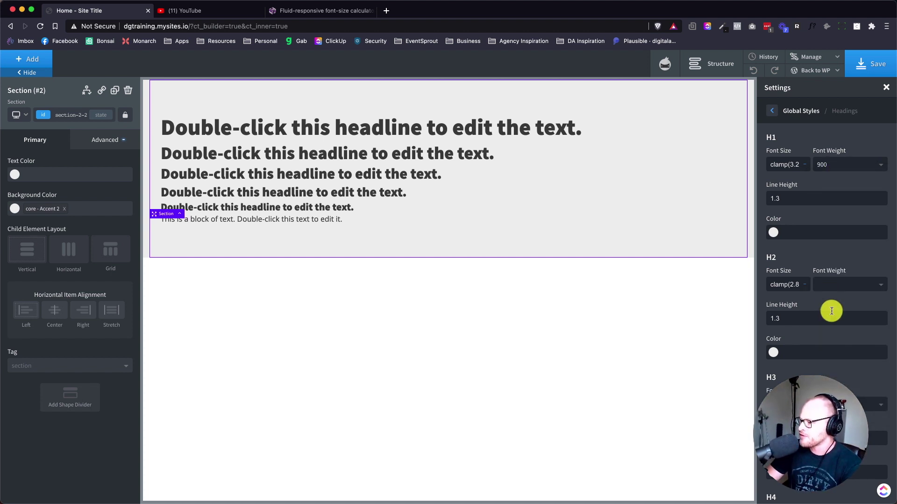
Set the font weight of the global H2 and H3 headings to 700.
{"action": "left_click", "coordinate": [836, 290]}
{"action": "scroll", "coordinate": [836, 336], "scroll_direction": "down", "scroll_amount": 2}
{"action": "left_click", "coordinate": [833, 348]}
{"action": "scroll", "coordinate": [833, 349], "scroll_direction": "down", "scroll_amount": 3}
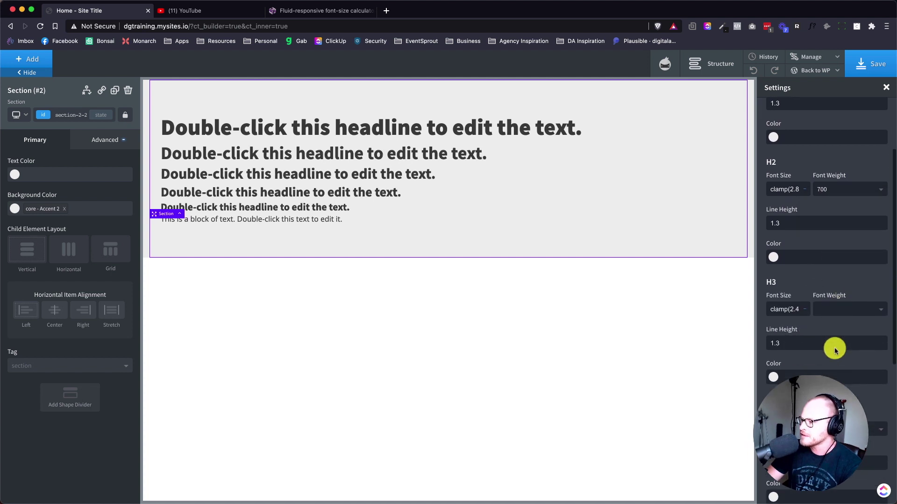
{"action": "left_click", "coordinate": [833, 278]}
{"action": "scroll", "coordinate": [836, 371], "scroll_direction": "down", "scroll_amount": 2}
{"action": "left_click", "coordinate": [836, 371]}
{"action": "scroll", "coordinate": [830, 344], "scroll_direction": "down", "scroll_amount": 4}
Set the font weight of the global H4 and H5 headings to 700.
{"action": "left_click", "coordinate": [836, 206]}
{"action": "scroll", "coordinate": [831, 287], "scroll_direction": "down", "scroll_amount": 2}
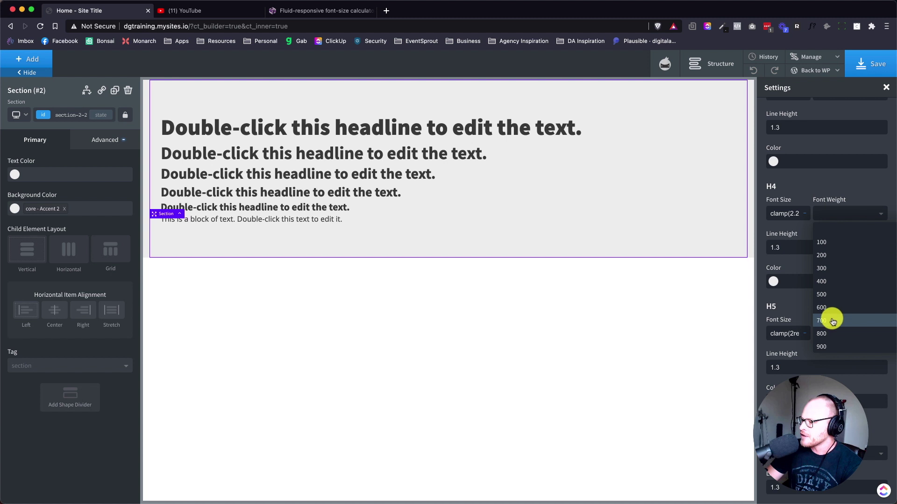
{"action": "left_click", "coordinate": [831, 317]}
{"action": "scroll", "coordinate": [847, 379], "scroll_direction": "down", "scroll_amount": 2}
{"action": "left_click", "coordinate": [829, 290]}
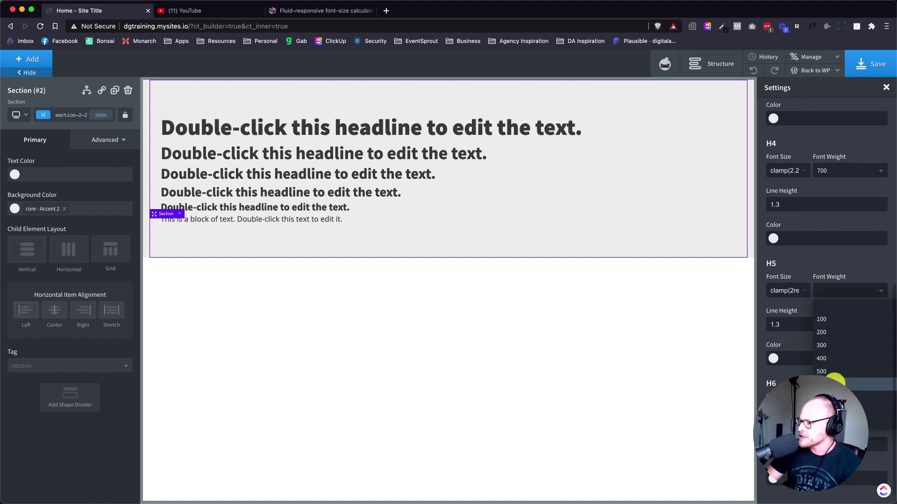
{"action": "left_click", "coordinate": [831, 398]}
{"action": "scroll", "coordinate": [831, 397], "scroll_direction": "down", "scroll_amount": 1}
{"action": "left_click", "coordinate": [845, 365]}
{"action": "scroll", "coordinate": [825, 356], "scroll_direction": "up", "scroll_amount": 1}
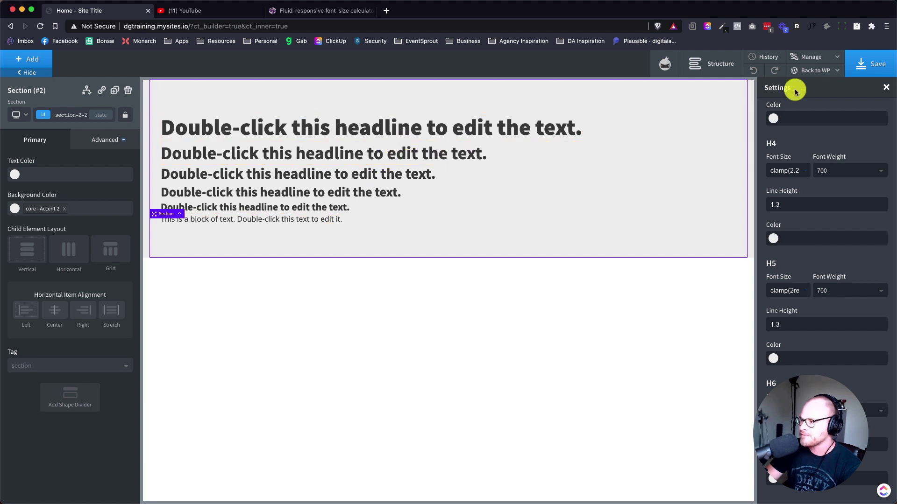
Open the Body Text settings of the global styles and select the font size value.
{"action": "scroll", "coordinate": [840, 107], "scroll_direction": "up", "scroll_amount": 5}
{"action": "left_click", "coordinate": [773, 110]}
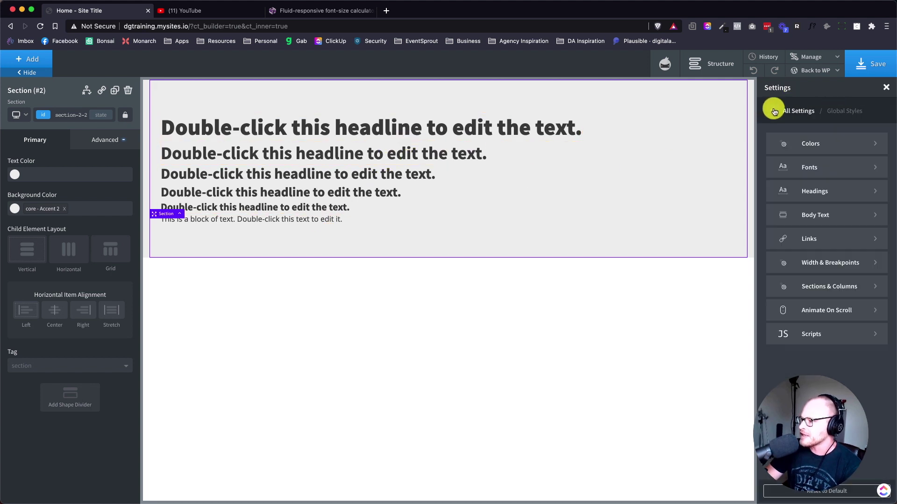
{"action": "left_click", "coordinate": [816, 210]}
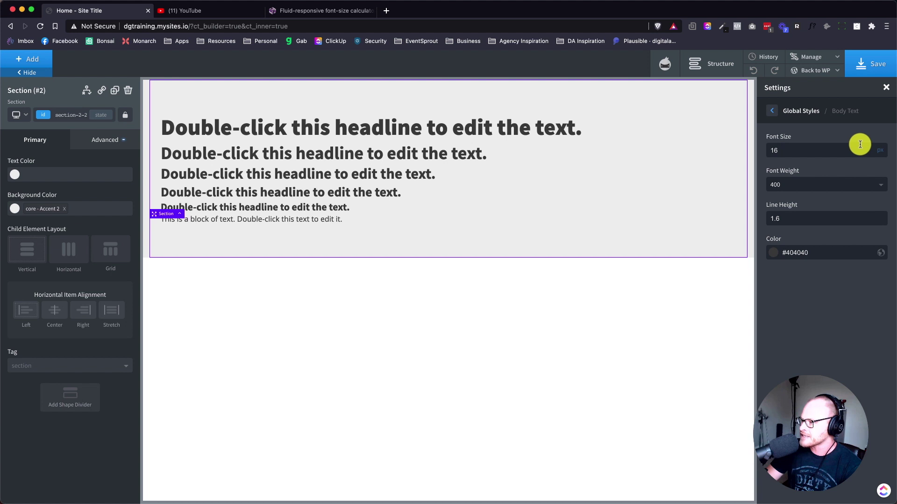
{"action": "double_click", "coordinate": [797, 150]}
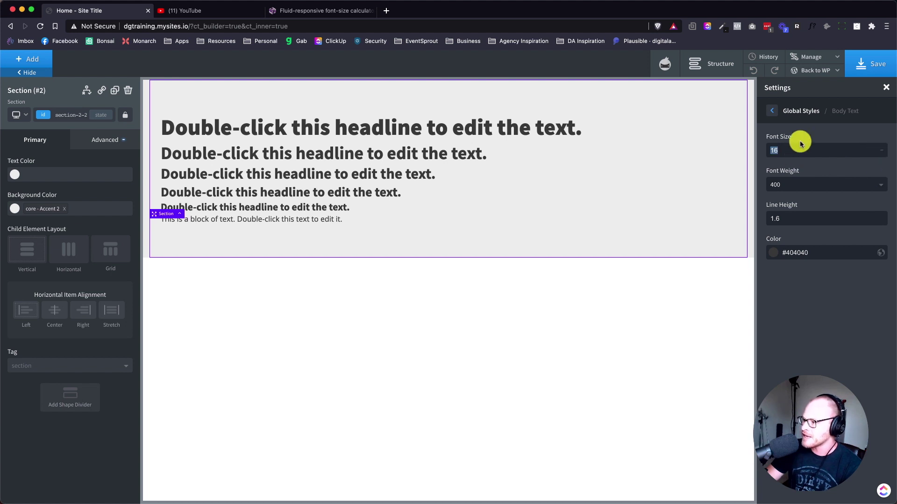
Switch to the font-size calculator and copy the generated 1.4–1.8 rem clamp() expression without its semicolon.
{"action": "left_click", "coordinate": [344, 9]}
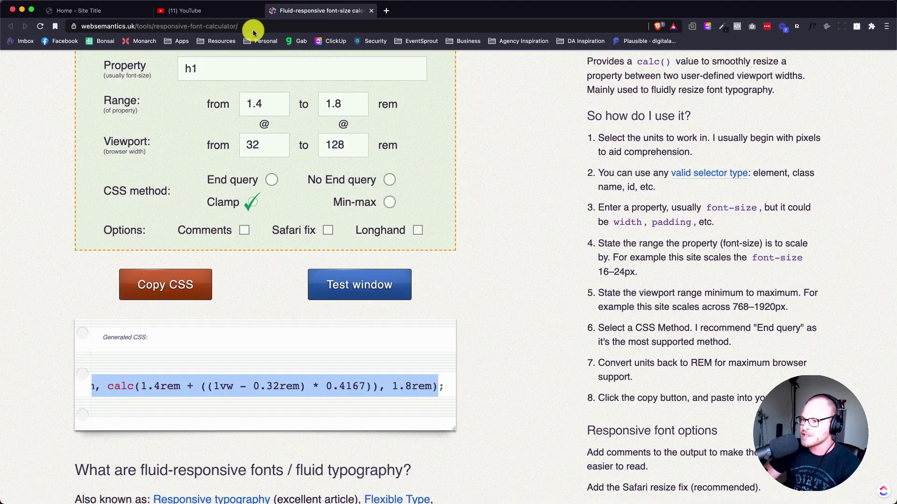
{"action": "scroll", "coordinate": [198, 150], "scroll_direction": "up", "scroll_amount": 5}
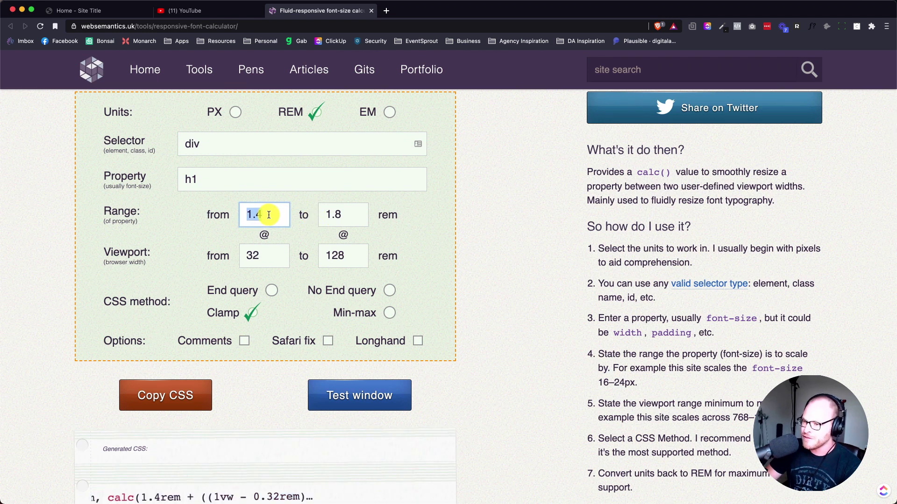
{"action": "double_click", "coordinate": [351, 219]}
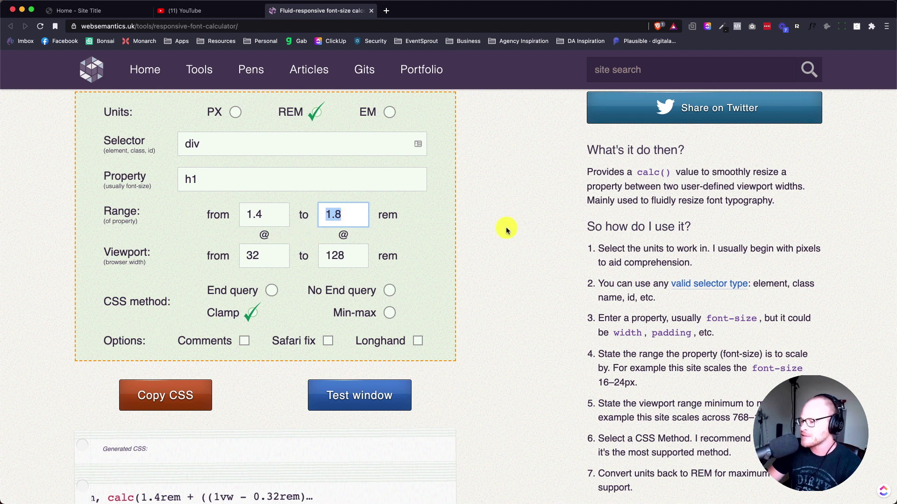
{"action": "scroll", "coordinate": [332, 281], "scroll_direction": "down", "scroll_amount": 8}
{"action": "left_click", "coordinate": [201, 316]}
{"action": "left_click_drag", "start_coordinate": [143, 314], "coordinate": [440, 310]}
{"action": "key", "text": "super+c"}
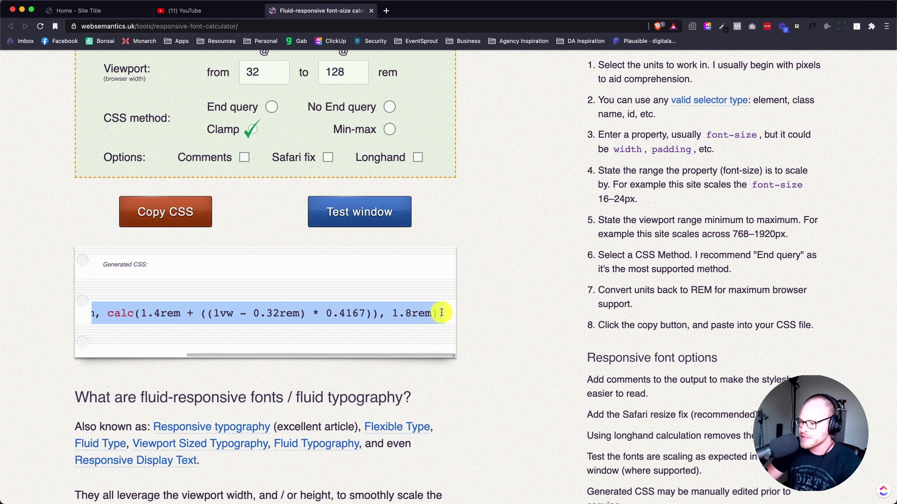
Return to Oxygen and paste the copied 1.4–1.8 rem clamp() expression as the global body text font size.
{"action": "left_click", "coordinate": [114, 6]}
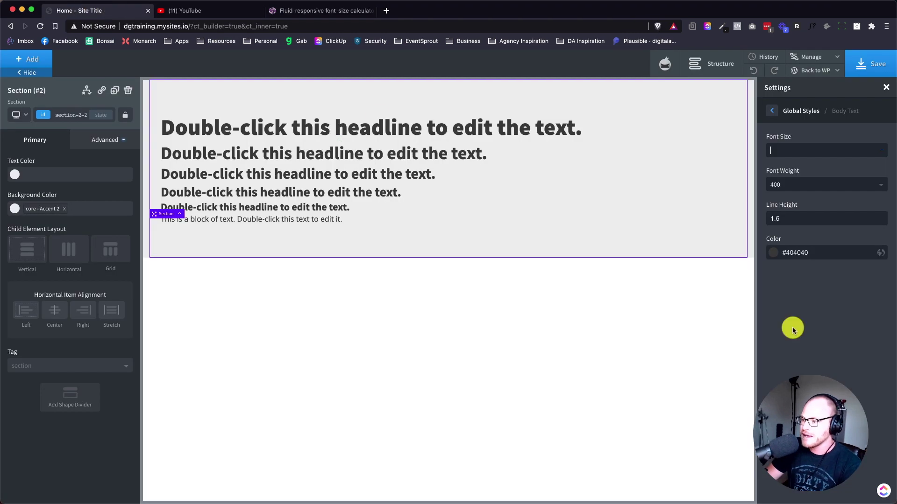
{"action": "left_click", "coordinate": [813, 151]}
{"action": "key", "text": "super+v"}
Clear the global body text color and save the changes.
{"action": "left_click", "coordinate": [866, 61]}
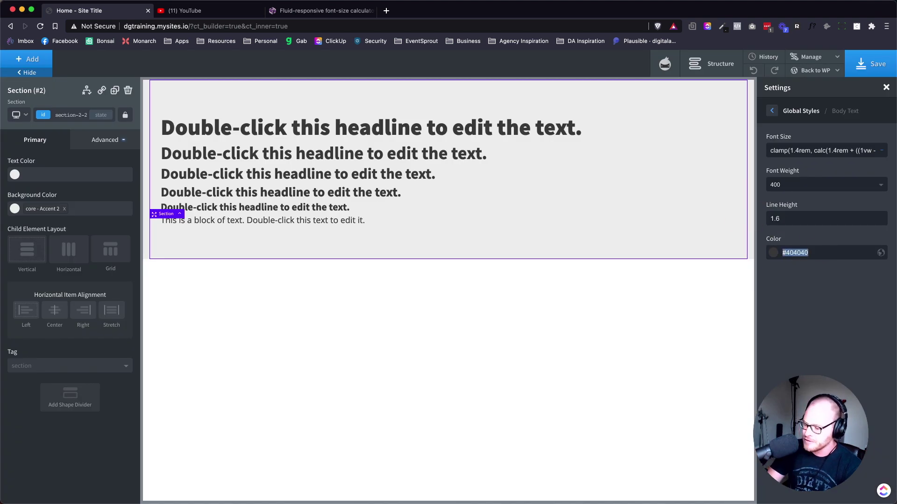
{"action": "left_click", "coordinate": [874, 59]}
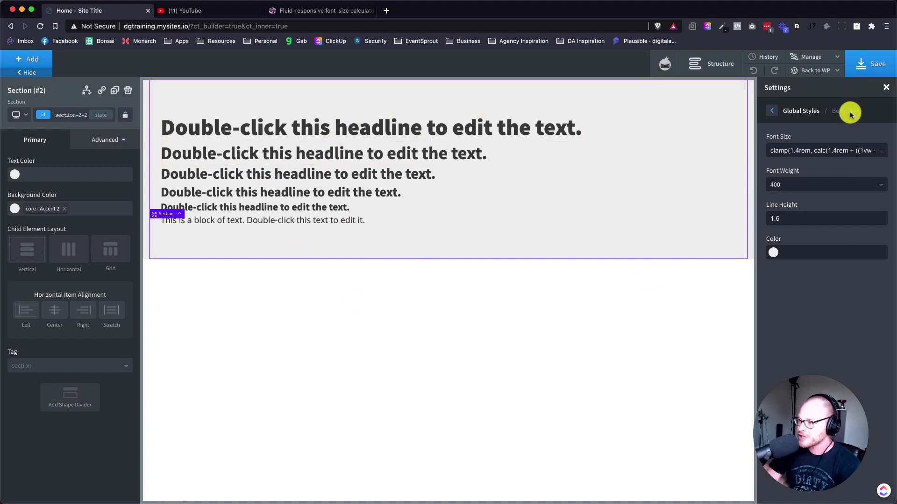
Open the Sections & Columns global styles and clear all four columns padding values.
{"action": "left_click", "coordinate": [768, 114]}
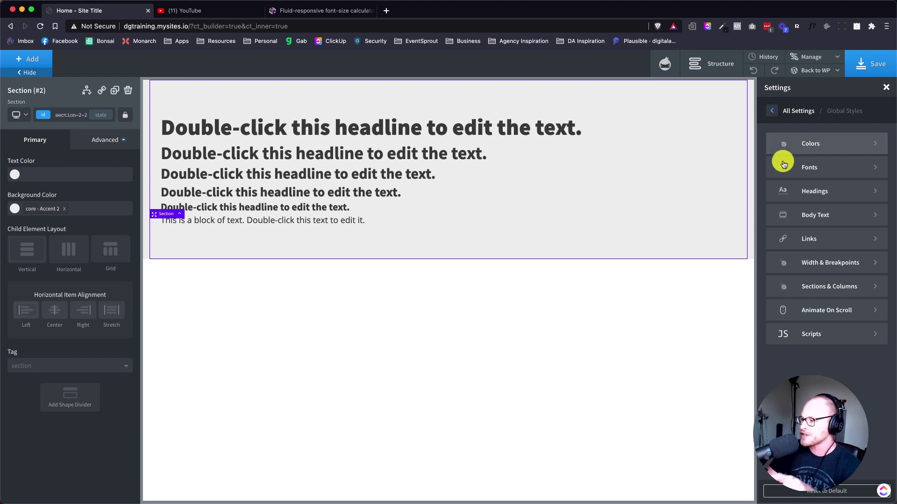
{"action": "left_click", "coordinate": [830, 284]}
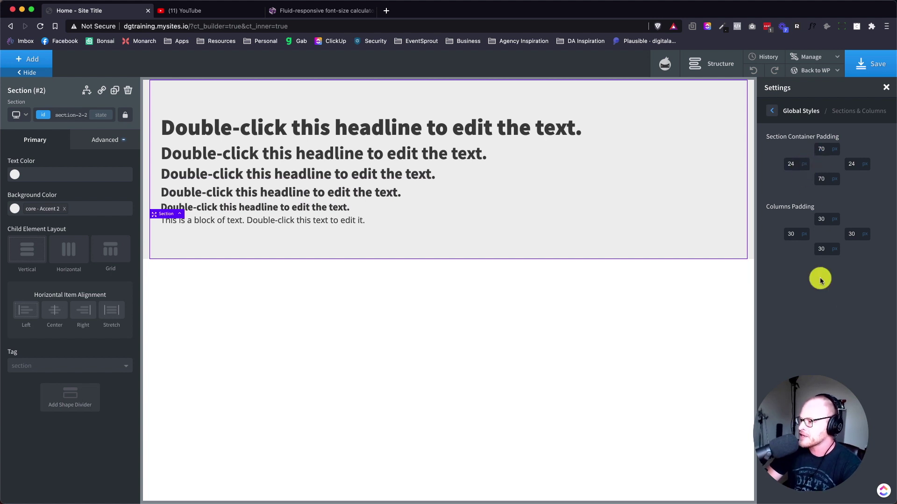
{"action": "mouse_move", "coordinate": [835, 219]}
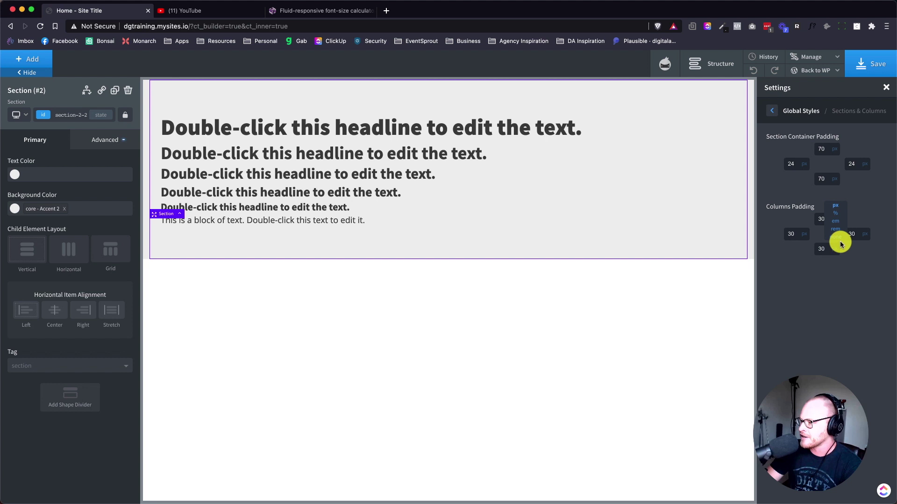
{"action": "mouse_move", "coordinate": [868, 245]}
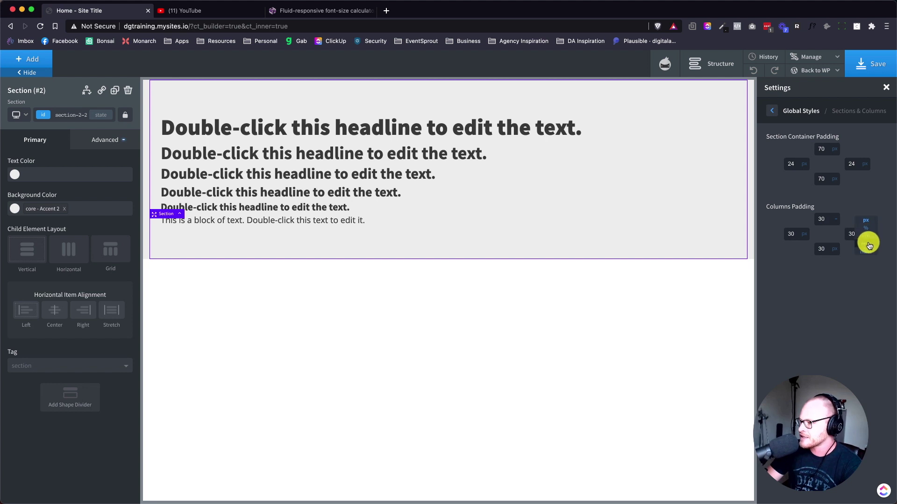
{"action": "double_click", "coordinate": [796, 238]}
{"action": "double_click", "coordinate": [821, 220]}
{"action": "key", "text": "BackSpace"}
{"action": "double_click", "coordinate": [826, 250]}
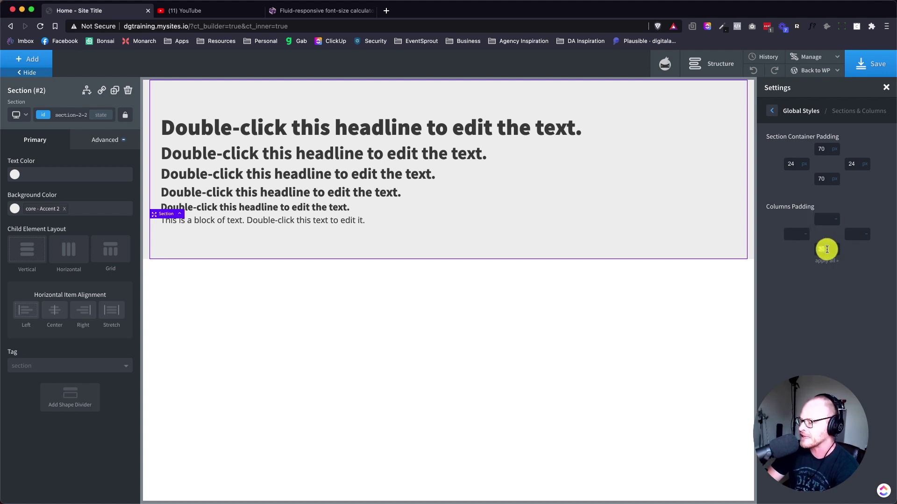
{"action": "left_click", "coordinate": [853, 302]}
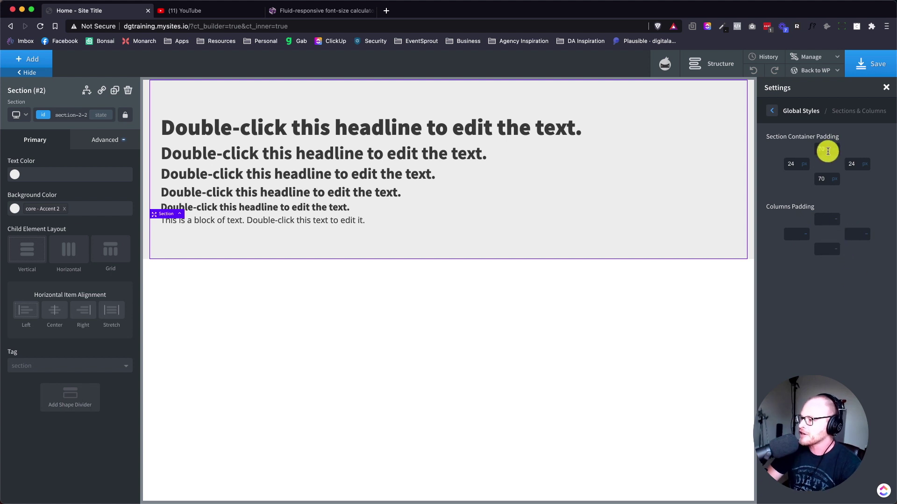
Switch to the font-size calculator and set the property range from 8 to 12 rem.
{"action": "left_click", "coordinate": [304, 16]}
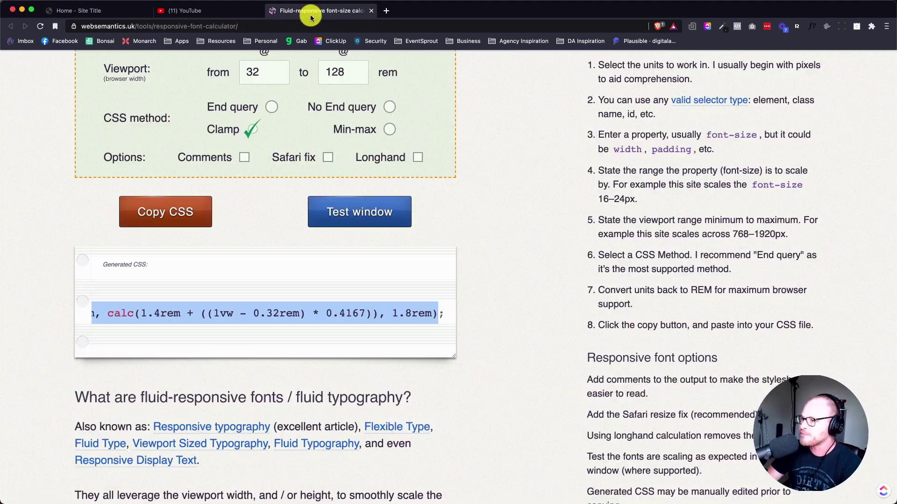
{"action": "scroll", "coordinate": [411, 333], "scroll_direction": "up", "scroll_amount": 8}
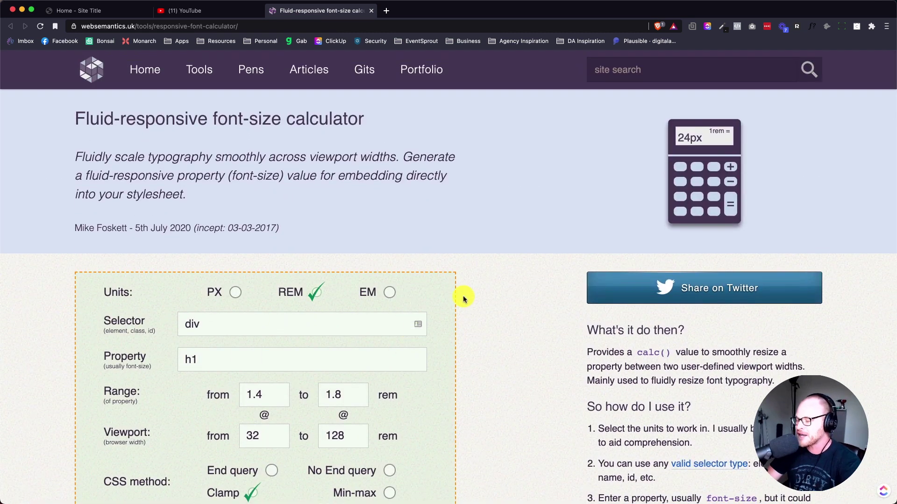
{"action": "scroll", "coordinate": [463, 299], "scroll_direction": "down", "scroll_amount": 5}
{"action": "scroll", "coordinate": [449, 296], "scroll_direction": "up", "scroll_amount": 1}
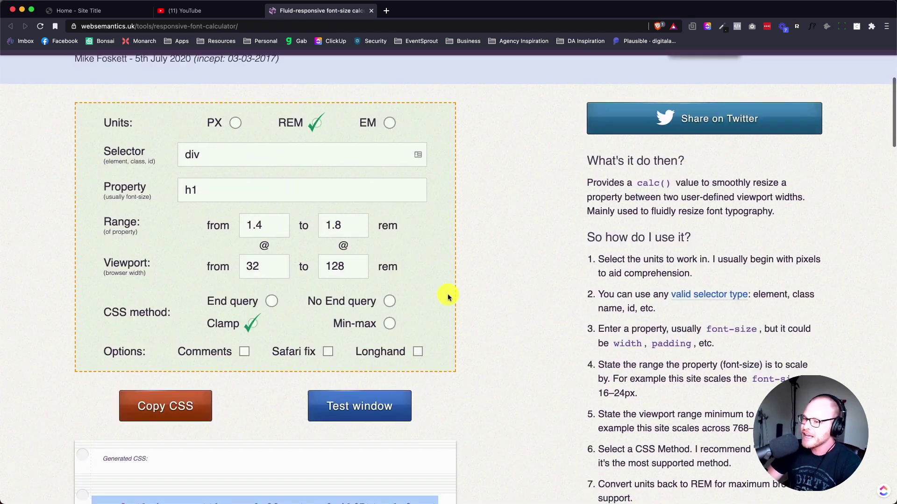
{"action": "double_click", "coordinate": [263, 223]}
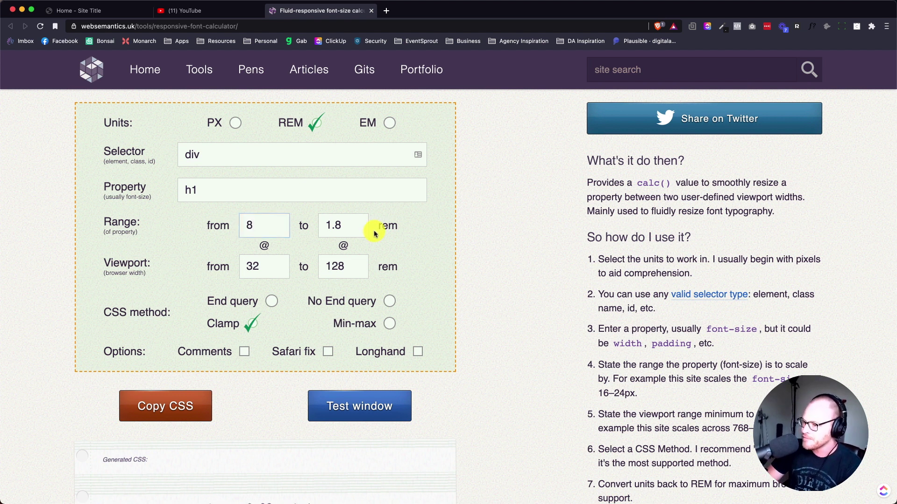
{"action": "double_click", "coordinate": [350, 225]}
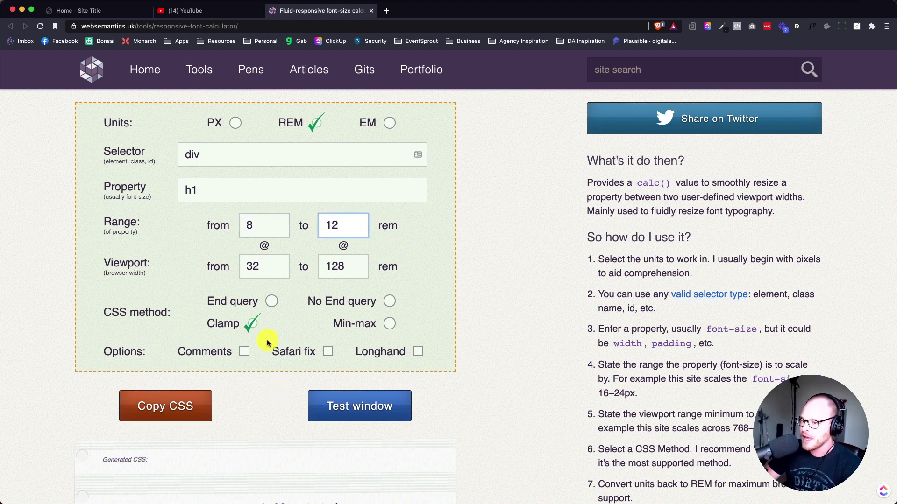
Copy the generated 8–12 rem clamp() expression without its semicolon.
{"action": "scroll", "coordinate": [341, 271], "scroll_direction": "down", "scroll_amount": 5}
{"action": "scroll", "coordinate": [180, 264], "scroll_direction": "left", "scroll_amount": 3}
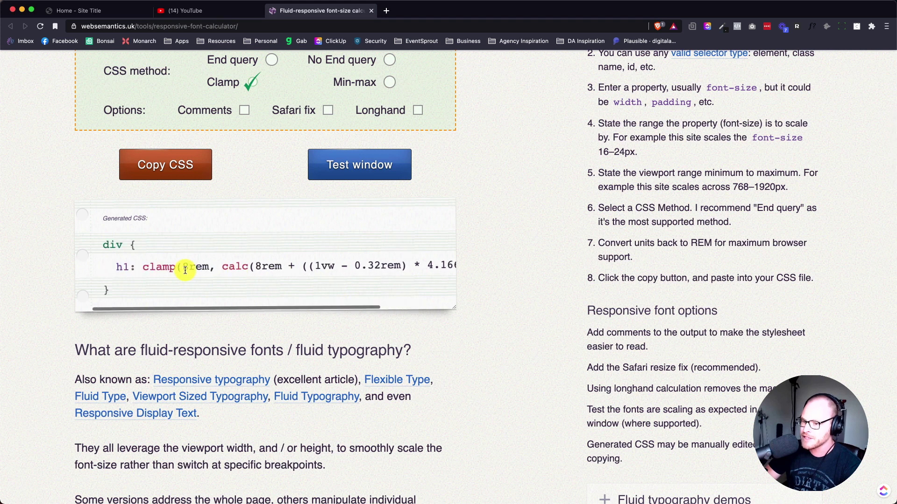
{"action": "left_click_drag", "start_coordinate": [143, 266], "coordinate": [438, 266]}
Return to Oxygen and replace the top and bottom section container padding with the copied 8–12 rem clamp() expression.
{"action": "left_click", "coordinate": [83, 16]}
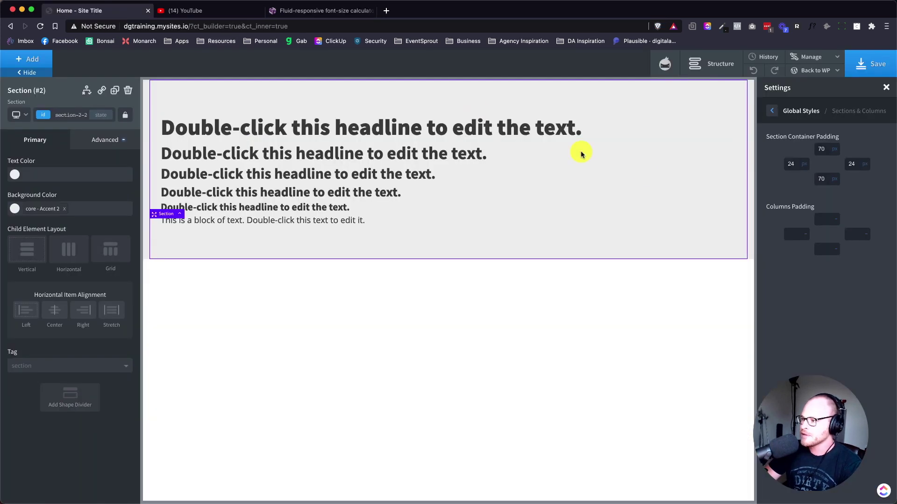
{"action": "left_click", "coordinate": [836, 170]}
{"action": "left_click", "coordinate": [835, 178]}
{"action": "left_click", "coordinate": [836, 194]}
{"action": "key", "text": "BackSpace"}
{"action": "double_click", "coordinate": [823, 179]}
{"action": "key", "text": "BackSpace"}
{"action": "left_click", "coordinate": [822, 148]}
{"action": "key", "text": "ctrl+v"}
{"action": "left_click", "coordinate": [825, 179]}
{"action": "key", "text": "ctrl+v"}
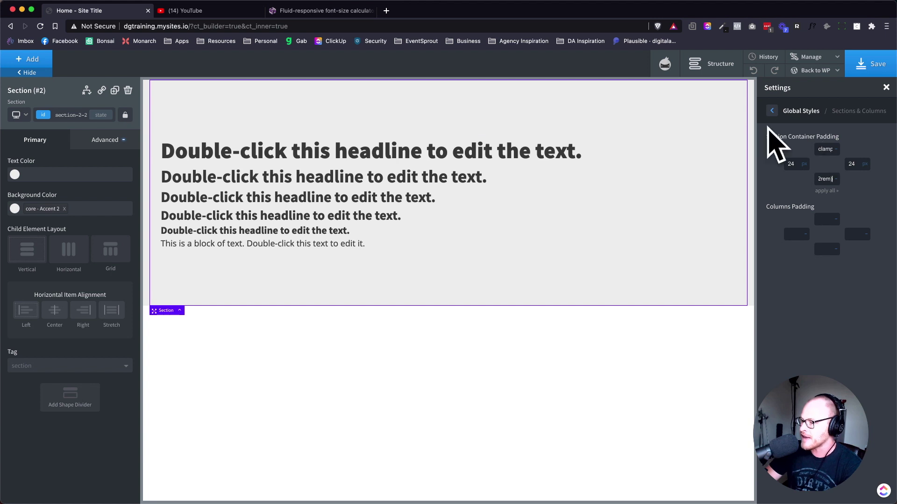
{"action": "left_click", "coordinate": [323, 10]}
{"action": "scroll", "coordinate": [333, 125], "scroll_direction": "up", "scroll_amount": 3}
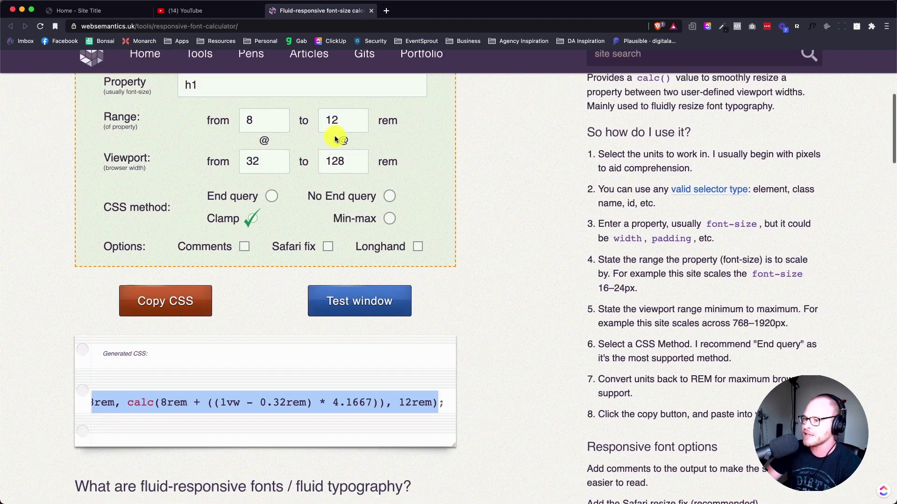
{"action": "left_click", "coordinate": [187, 11]}
{"action": "left_click", "coordinate": [81, 10]}
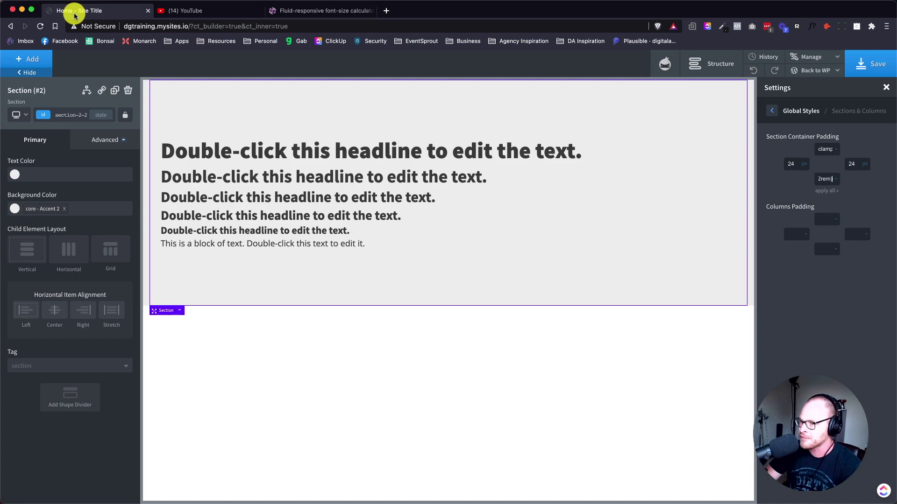
Switch the units of the left and right section container padding to rem.
{"action": "left_click", "coordinate": [808, 167]}
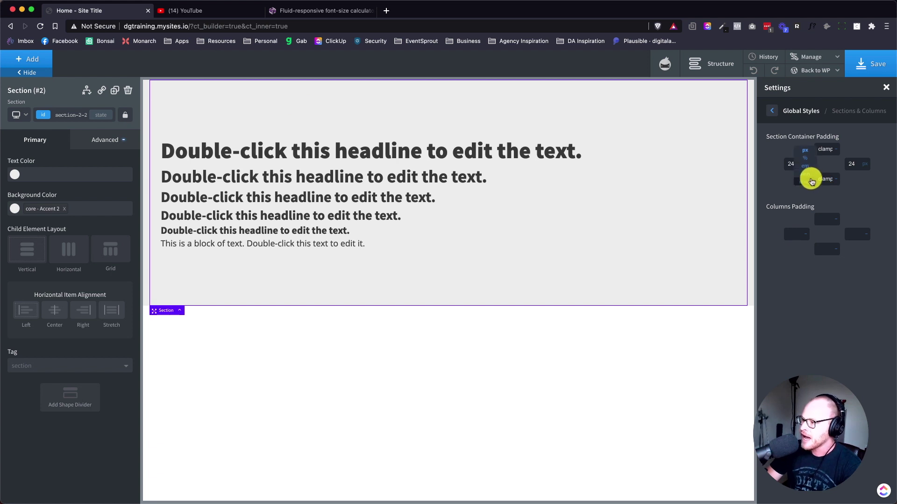
{"action": "left_click", "coordinate": [810, 182]}
{"action": "left_click", "coordinate": [865, 164]}
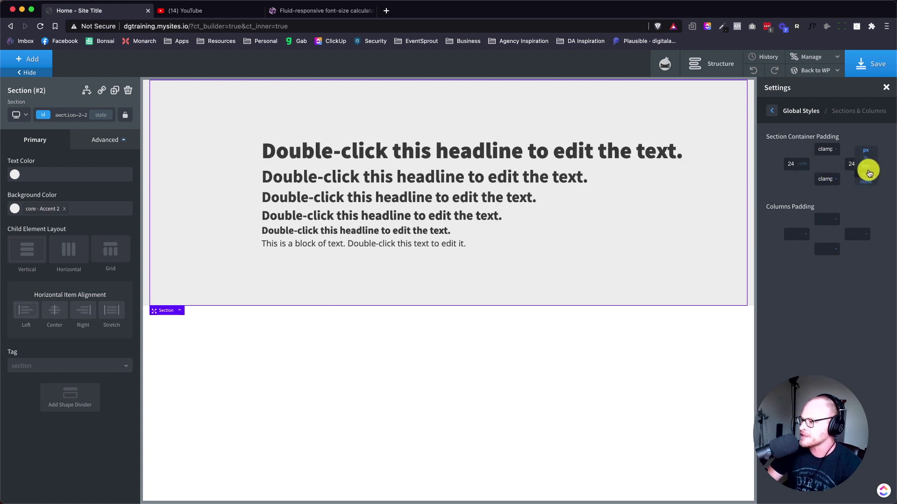
{"action": "left_click", "coordinate": [857, 170]}
Set the left and right section container padding to 3.2 rem each and save the changes.
{"action": "left_click", "coordinate": [794, 169]}
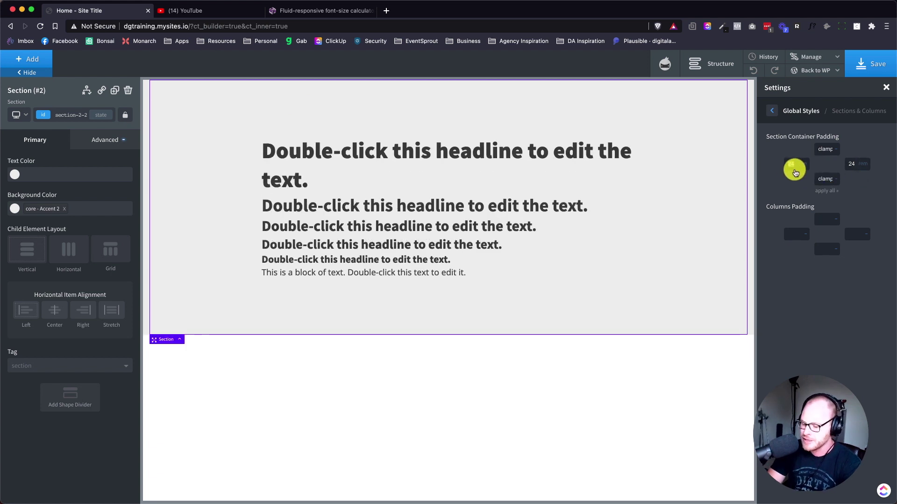
{"action": "type", "text": "3.2"}
{"action": "key", "text": "super+a"}
{"action": "type", "text": "3.2"}
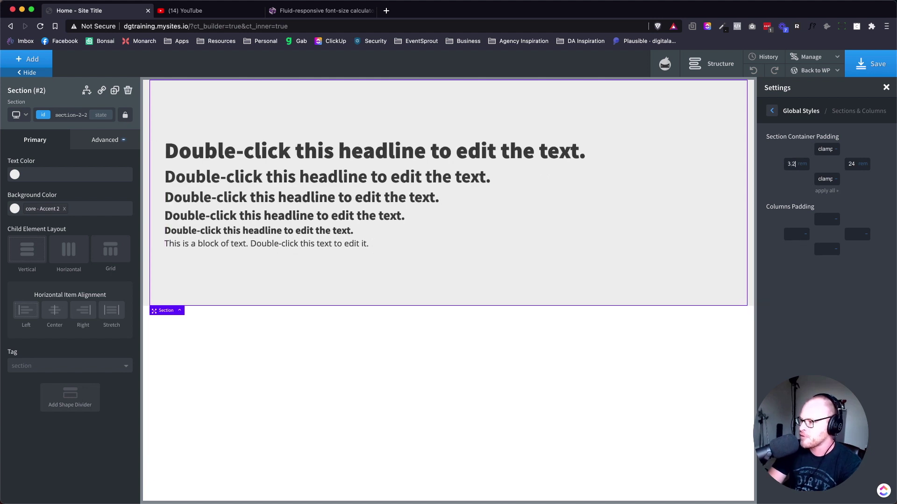
{"action": "double_click", "coordinate": [852, 163]}
{"action": "type", "text": "3.2"}
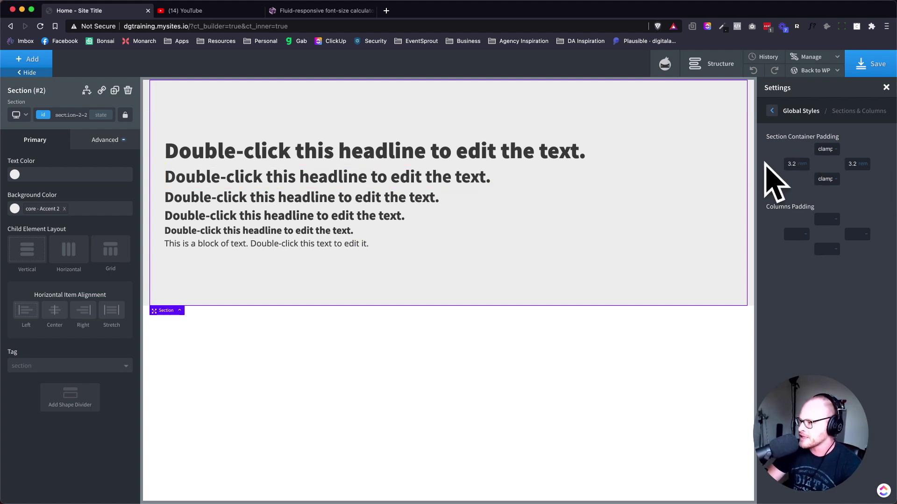
{"action": "left_click", "coordinate": [867, 68]}
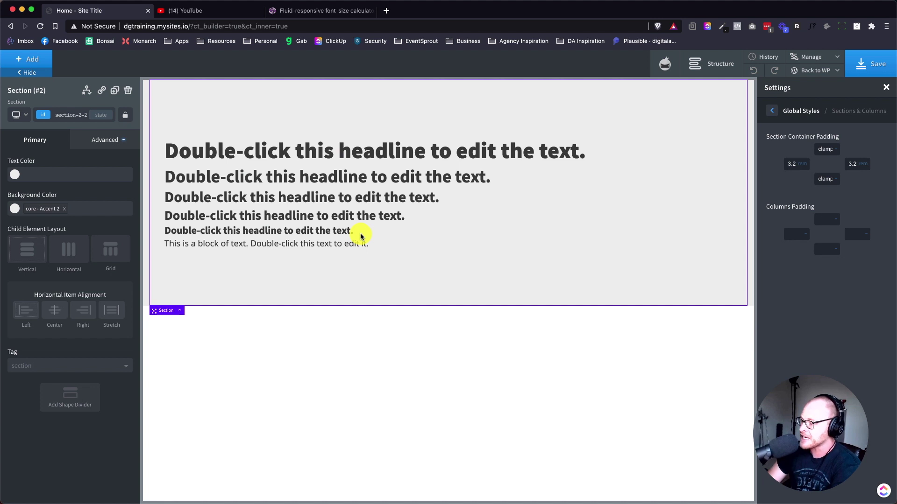
Preview the section at each breakpoint in turn: page container (1280px) and below, less than 992px, less than 768px and less than 480px.
{"action": "left_click", "coordinate": [19, 115]}
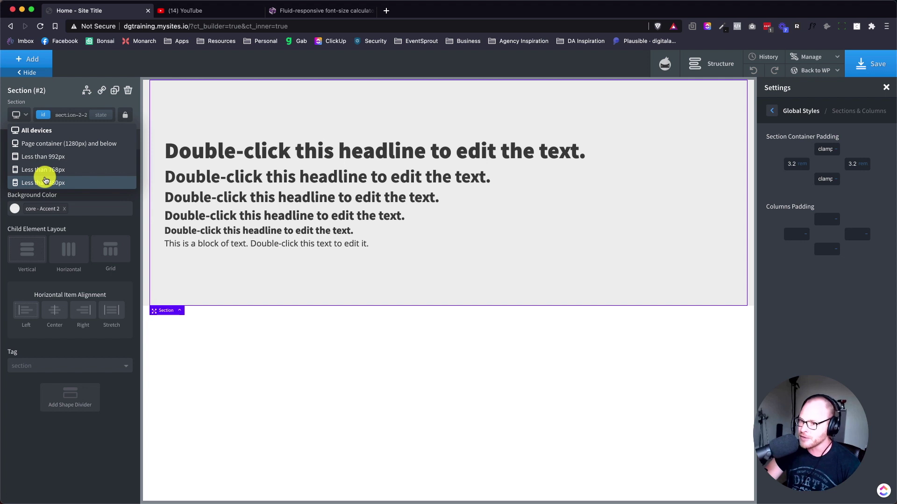
{"action": "left_click", "coordinate": [64, 144]}
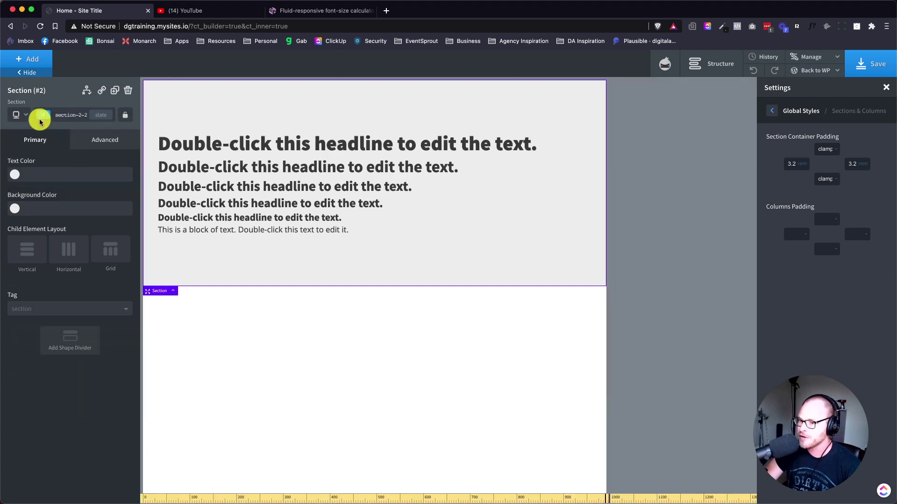
{"action": "left_click", "coordinate": [19, 117]}
{"action": "left_click", "coordinate": [28, 157]}
{"action": "left_click", "coordinate": [17, 115]}
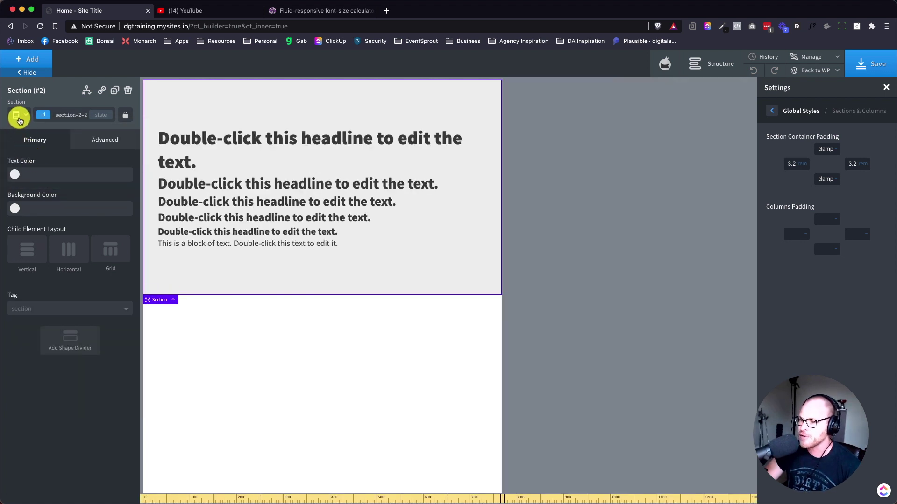
{"action": "left_click", "coordinate": [29, 169]}
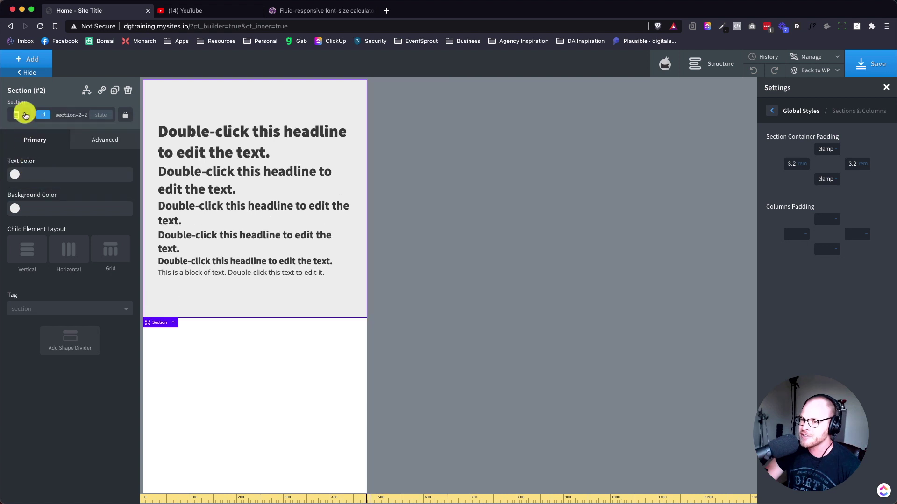
{"action": "left_click", "coordinate": [23, 114]}
{"action": "left_click", "coordinate": [30, 182]}
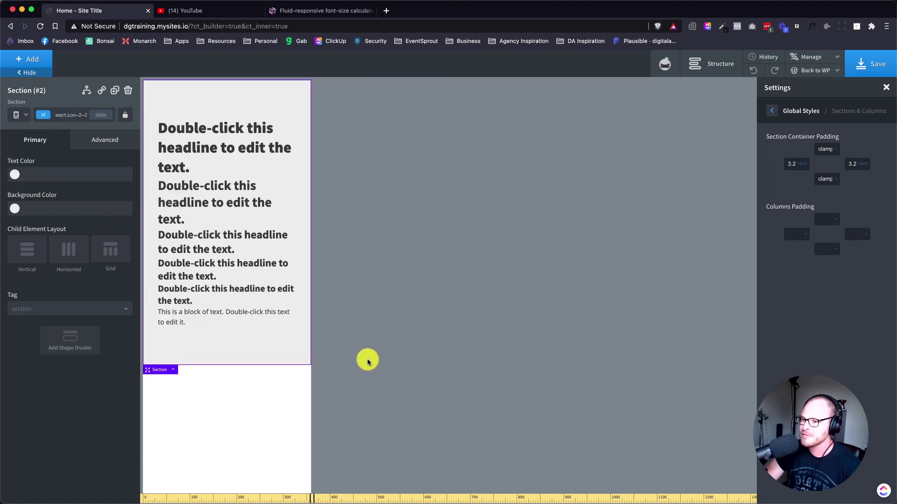
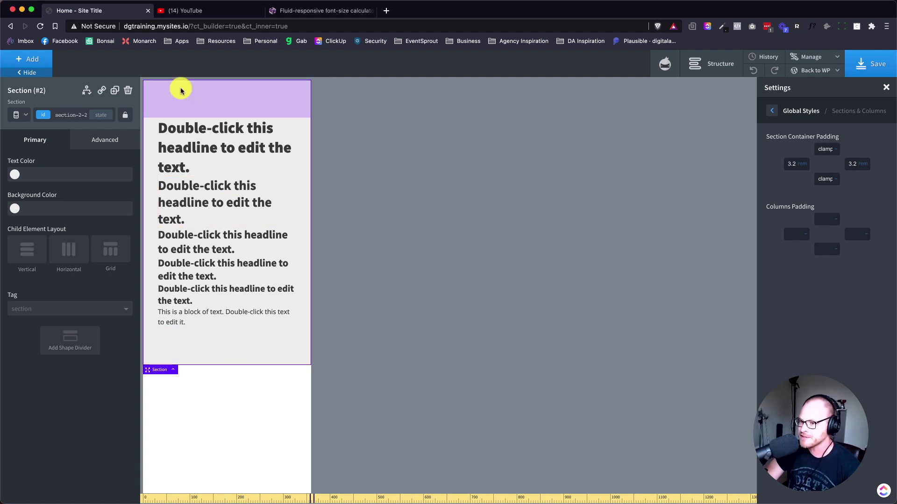
Compare the section's vertical padding between the All devices and Less than 480px views, finishing on All devices.
{"action": "left_click", "coordinate": [21, 115]}
{"action": "left_click", "coordinate": [41, 132]}
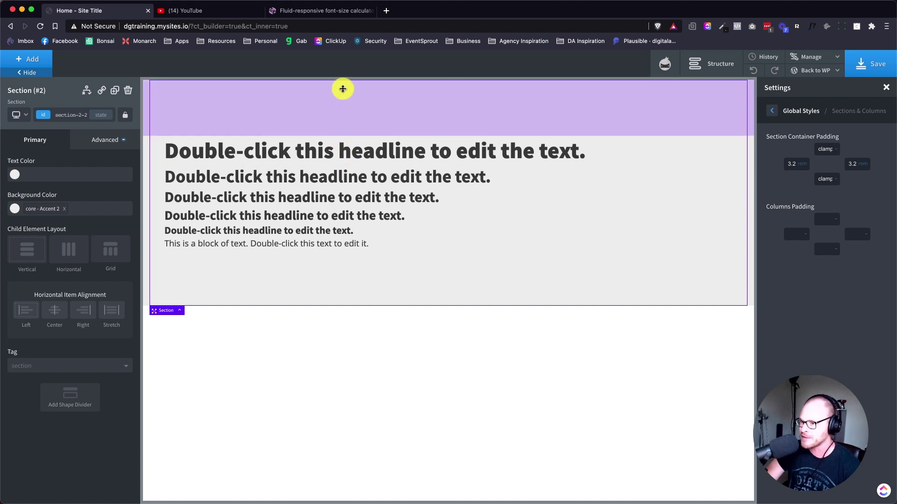
{"action": "left_click", "coordinate": [21, 115]}
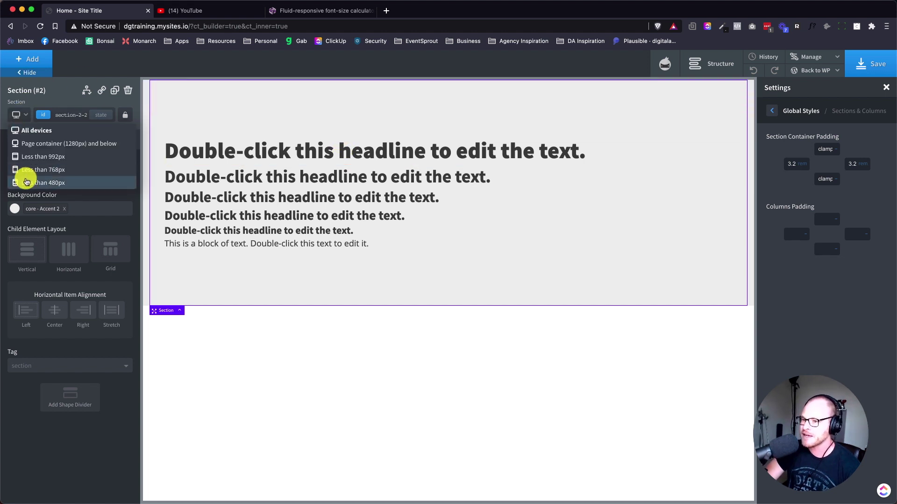
{"action": "left_click", "coordinate": [26, 182]}
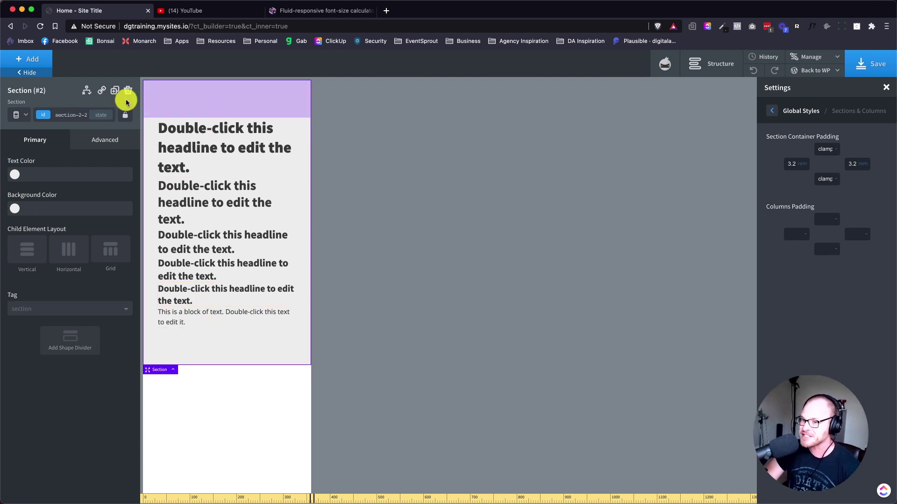
{"action": "left_click", "coordinate": [20, 115]}
{"action": "left_click", "coordinate": [51, 132]}
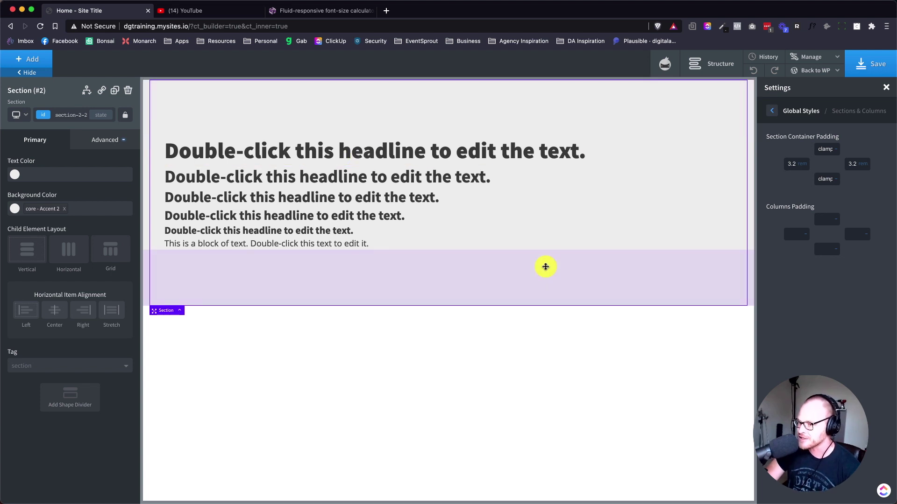
Look over the link categories and the Body Text settings in the global styles.
{"action": "left_click", "coordinate": [773, 111]}
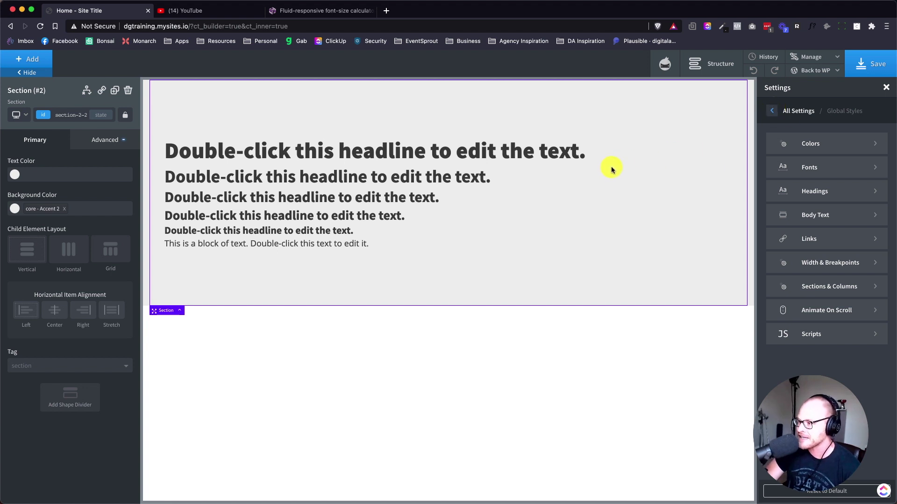
{"action": "left_click", "coordinate": [840, 237]}
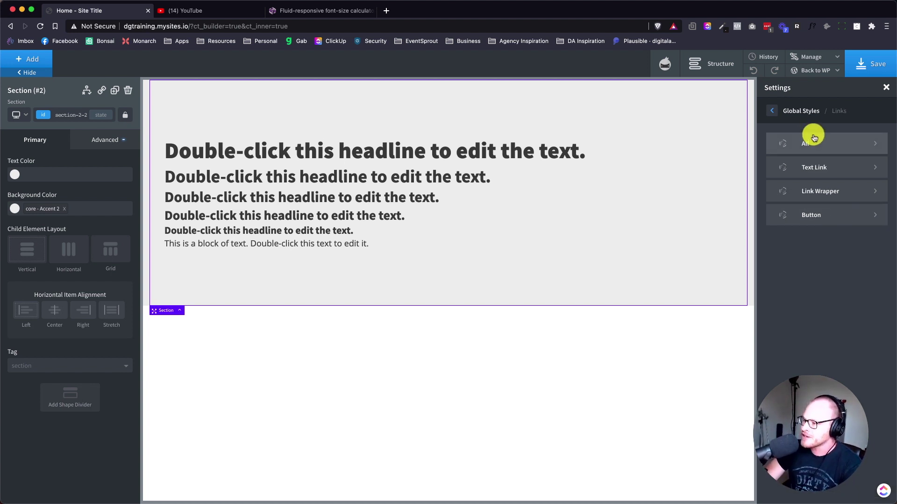
{"action": "left_click", "coordinate": [771, 111]}
{"action": "left_click", "coordinate": [824, 213]}
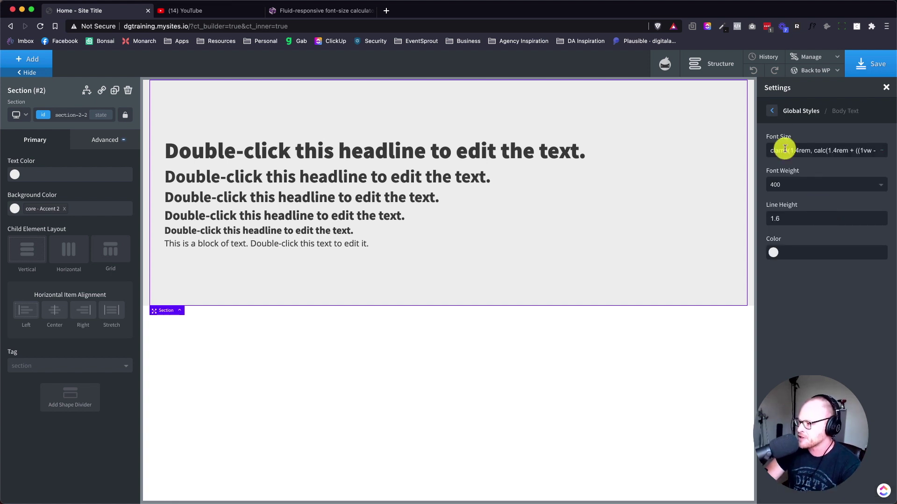
{"action": "left_click", "coordinate": [772, 111]}
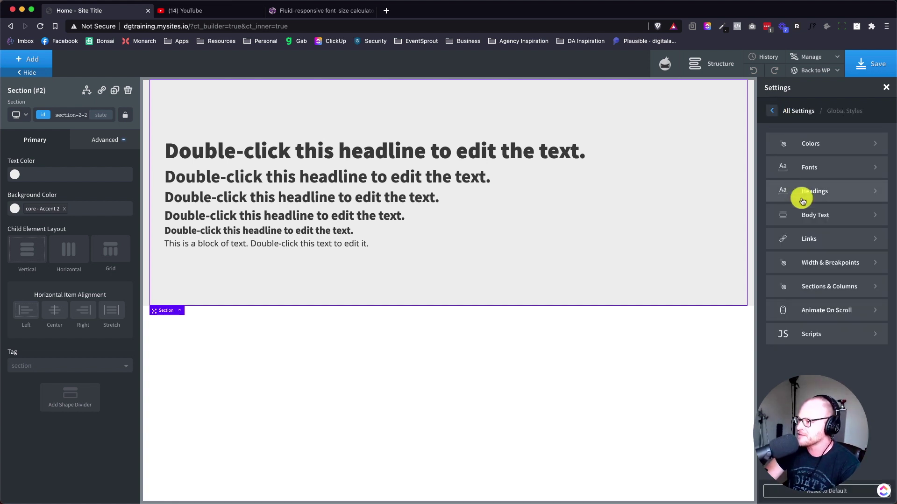
Review the global link styles for Text Link, All and Link Wrapper, plus the Animate On Scroll settings.
{"action": "left_click", "coordinate": [827, 240]}
{"action": "left_click", "coordinate": [784, 146]}
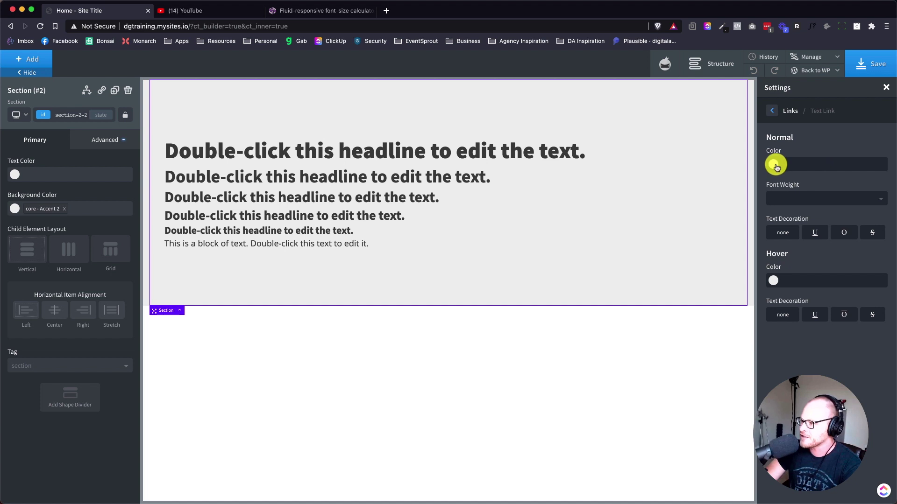
{"action": "left_click", "coordinate": [773, 112]}
{"action": "left_click", "coordinate": [809, 143]}
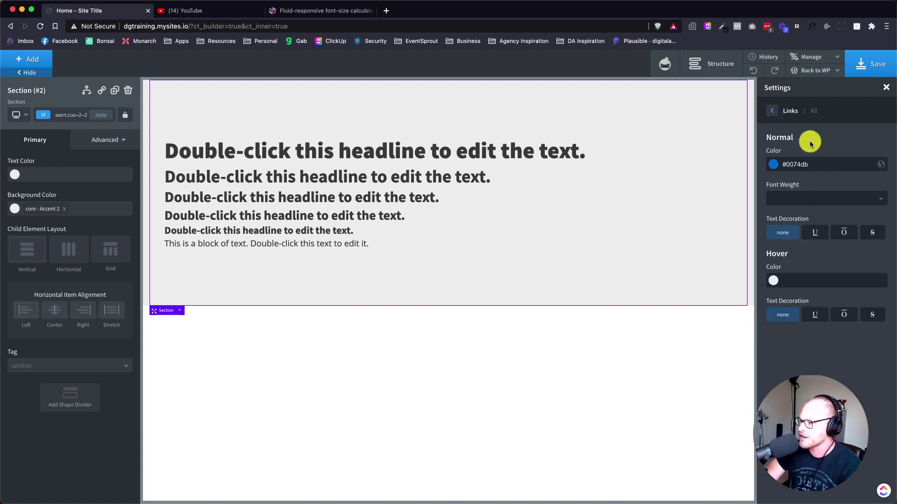
{"action": "left_click", "coordinate": [775, 113]}
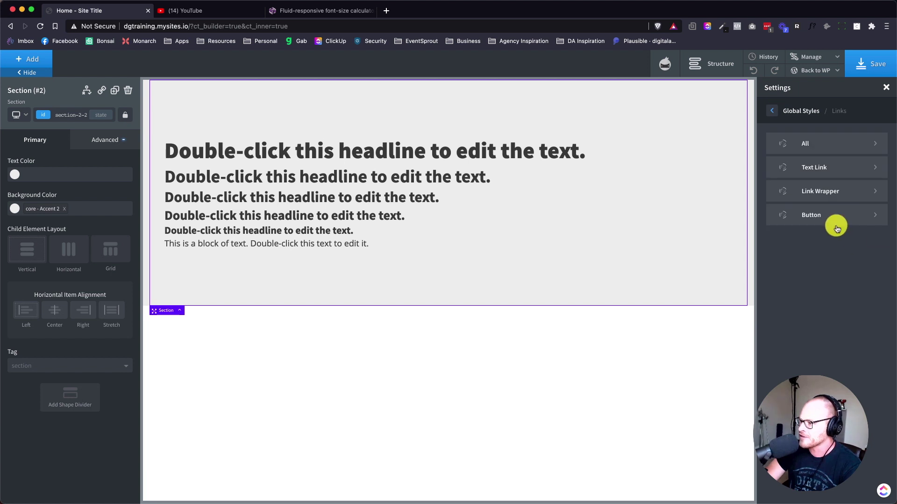
{"action": "left_click", "coordinate": [819, 188]}
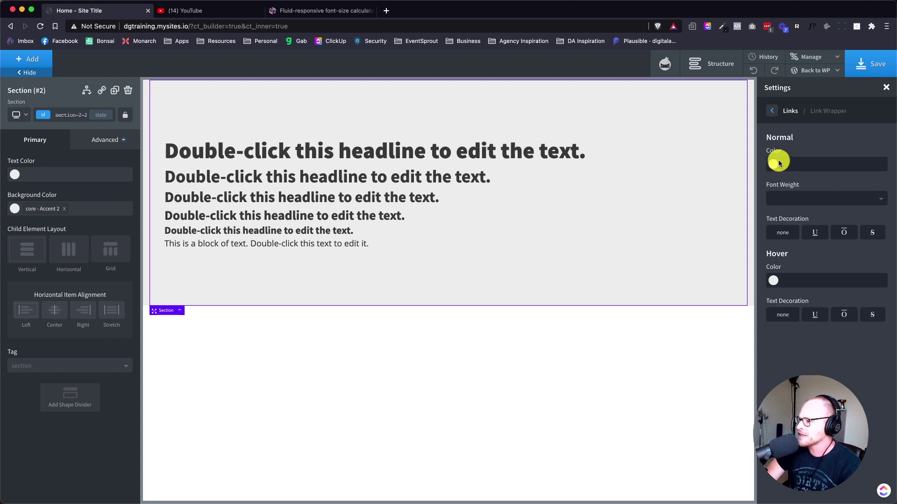
{"action": "left_click", "coordinate": [772, 111]}
{"action": "left_click", "coordinate": [772, 110]}
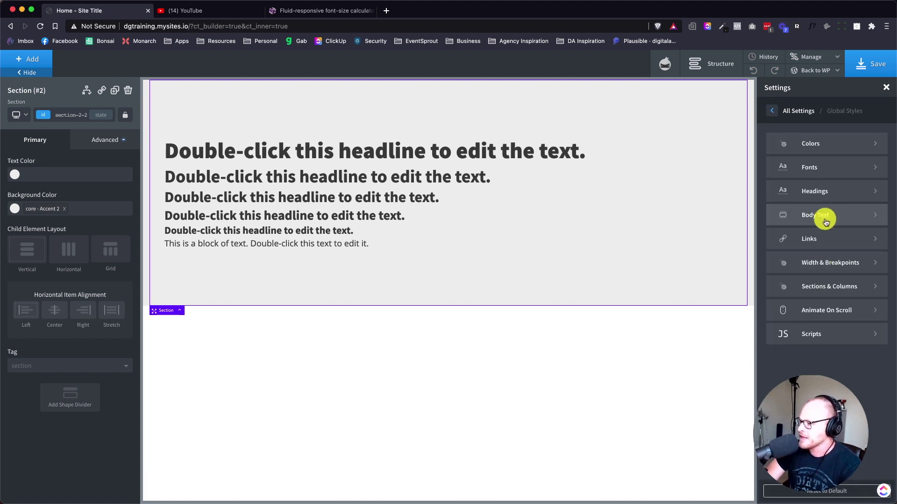
{"action": "left_click", "coordinate": [829, 311]}
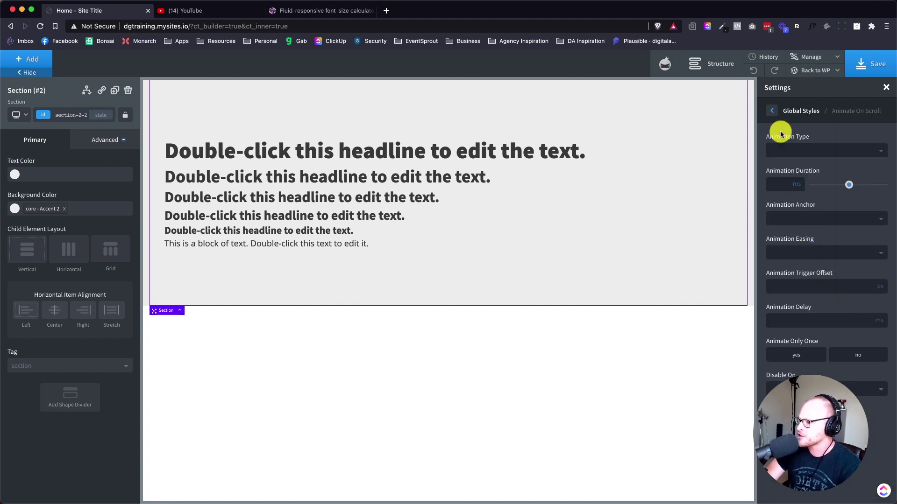
{"action": "left_click", "coordinate": [772, 112]}
Enable Smooth Scroll to Hash Links in the global Scripts settings and save the changes.
{"action": "left_click", "coordinate": [822, 332]}
{"action": "left_click", "coordinate": [778, 142]}
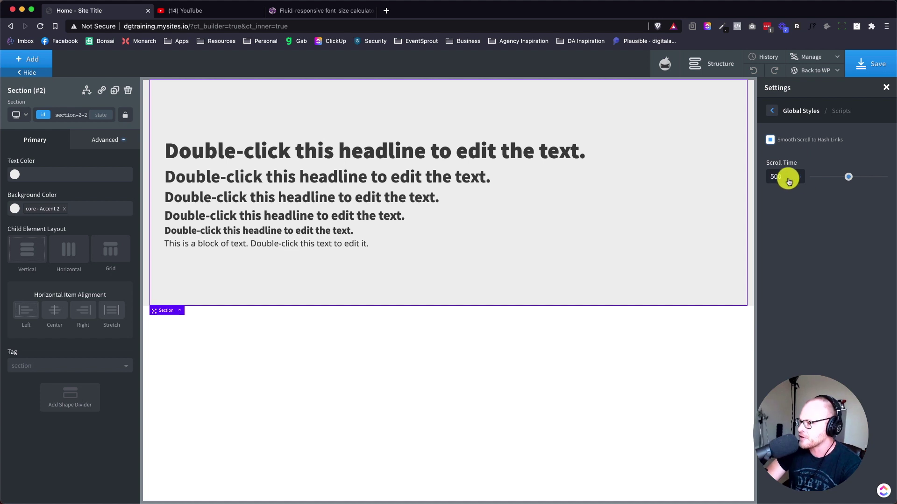
{"action": "left_click", "coordinate": [772, 110]}
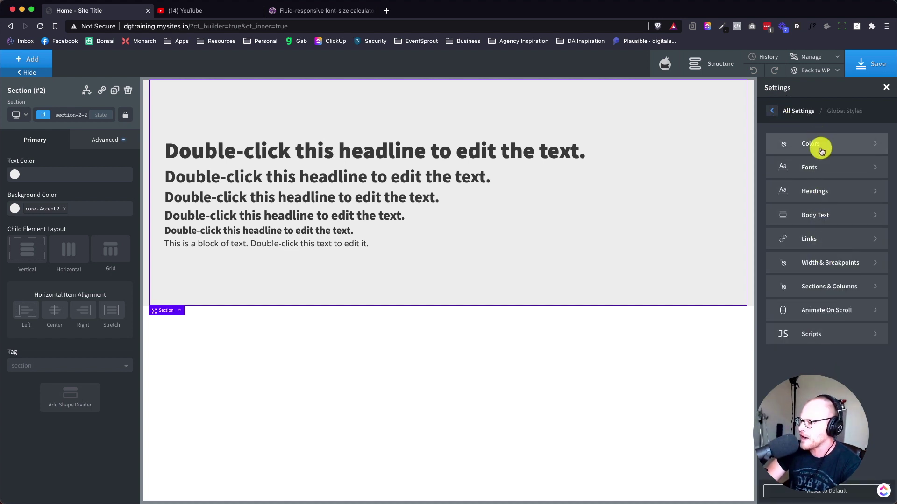
{"action": "left_click", "coordinate": [878, 64]}
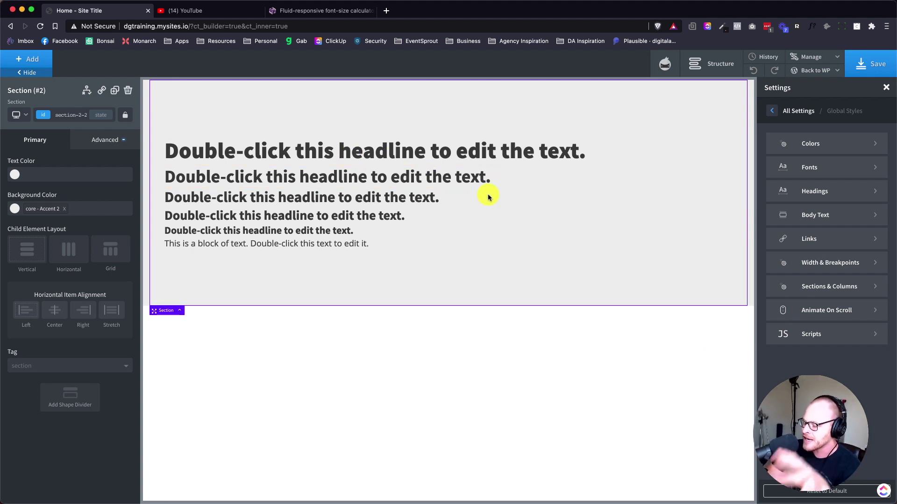
{"action": "left_click", "coordinate": [303, 10]}
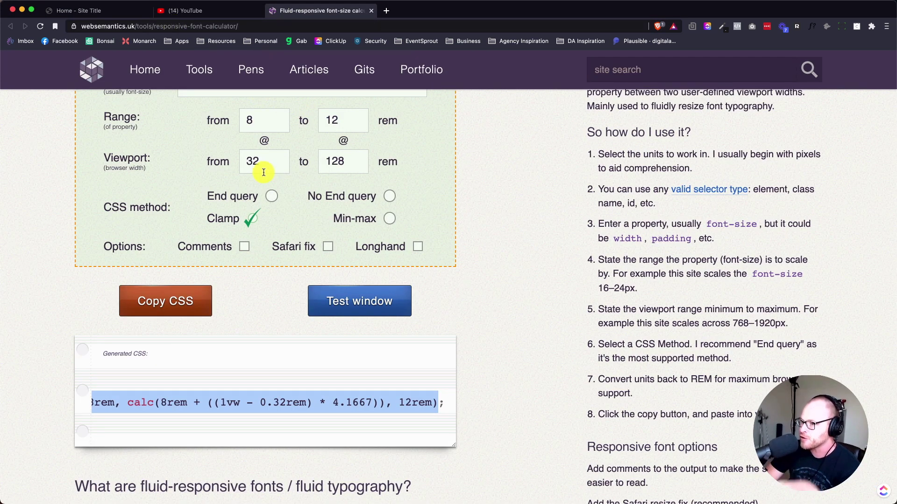
{"action": "scroll", "coordinate": [279, 224], "scroll_direction": "up", "scroll_amount": 6}
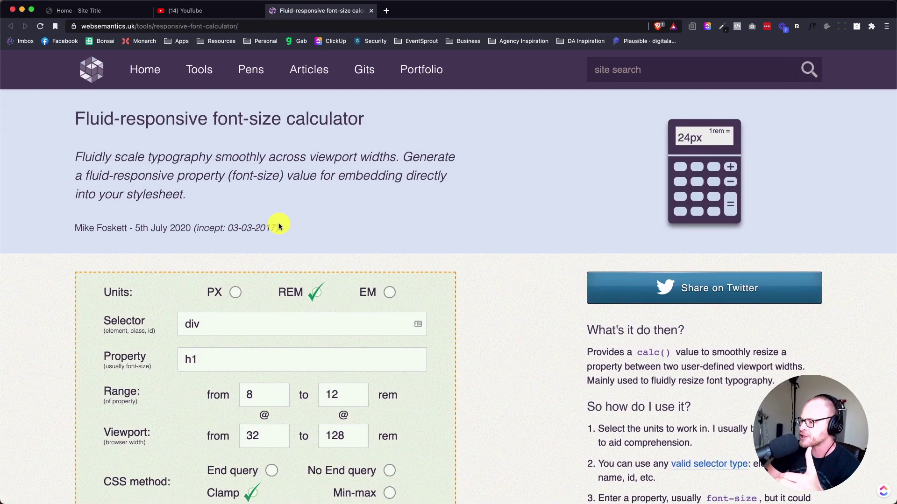
{"action": "left_click", "coordinate": [229, 11]}
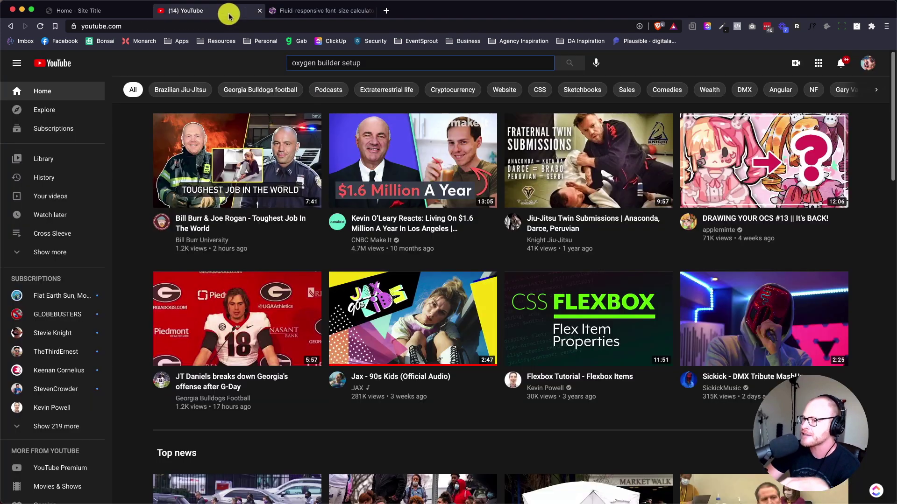
{"action": "left_click", "coordinate": [125, 12]}
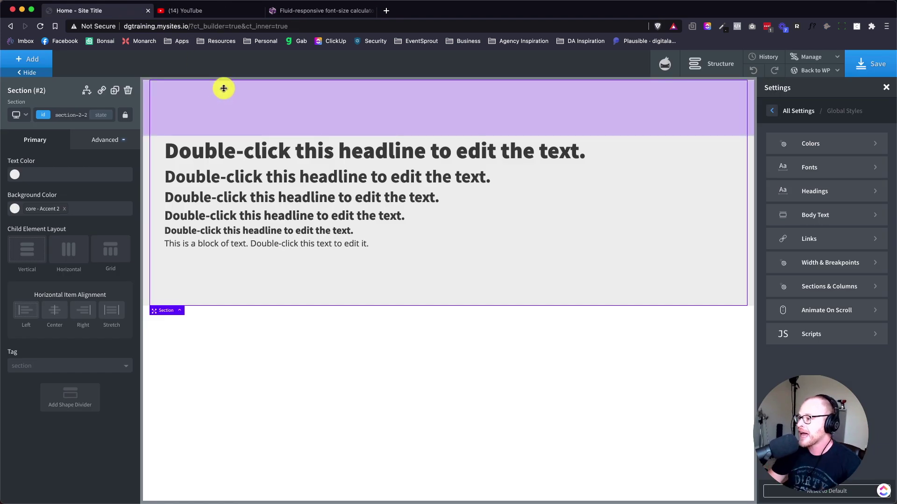